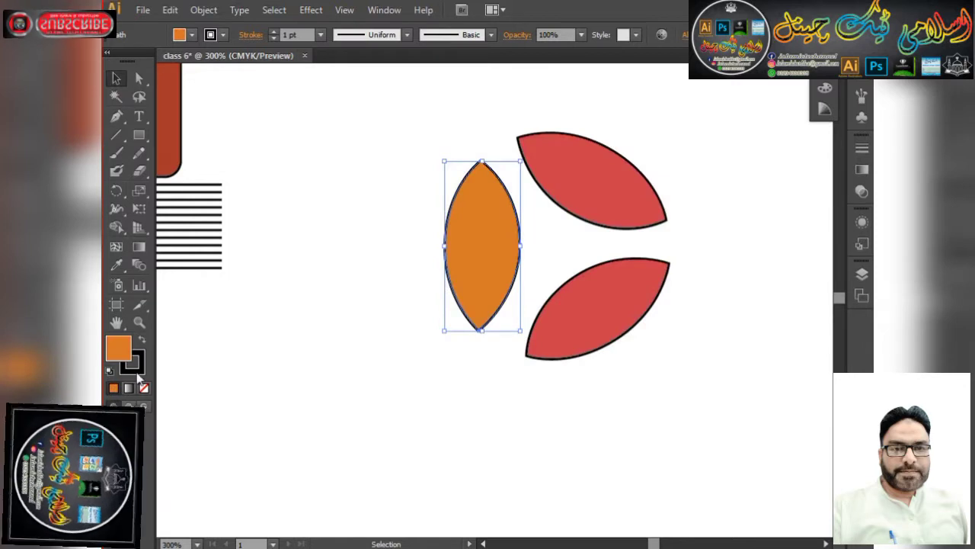
Remove the outlines from the orange petal and the upper red petal.
left_click(138, 370)
left_click(144, 389)
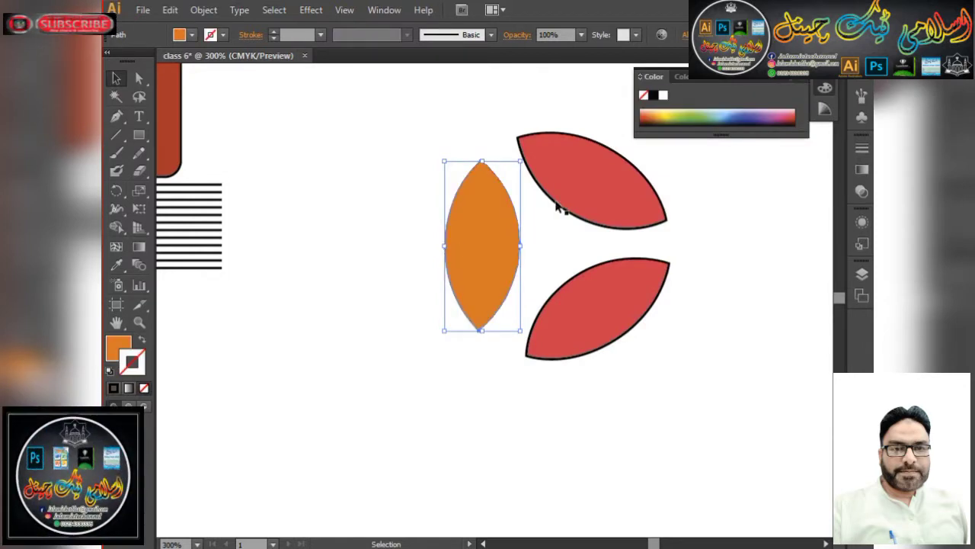
left_click(606, 197)
left_click(663, 117)
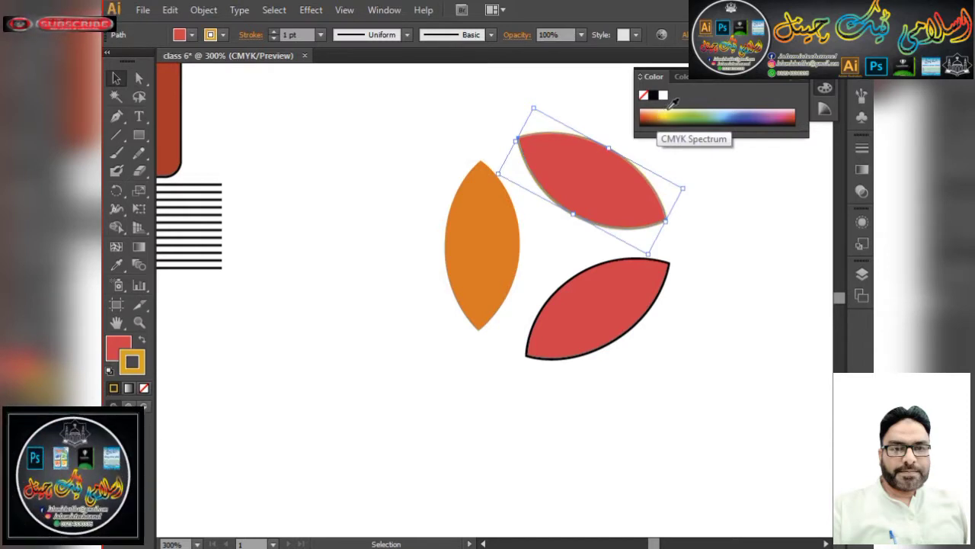
left_click(751, 117)
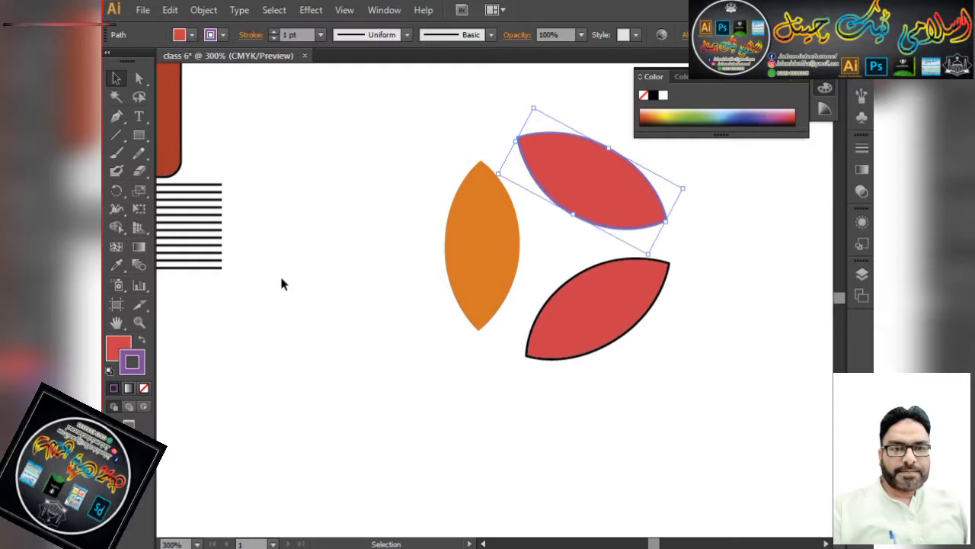
left_click(144, 389)
Change the upper petal's fill to purple, hex 7510C4.
double_click(119, 352)
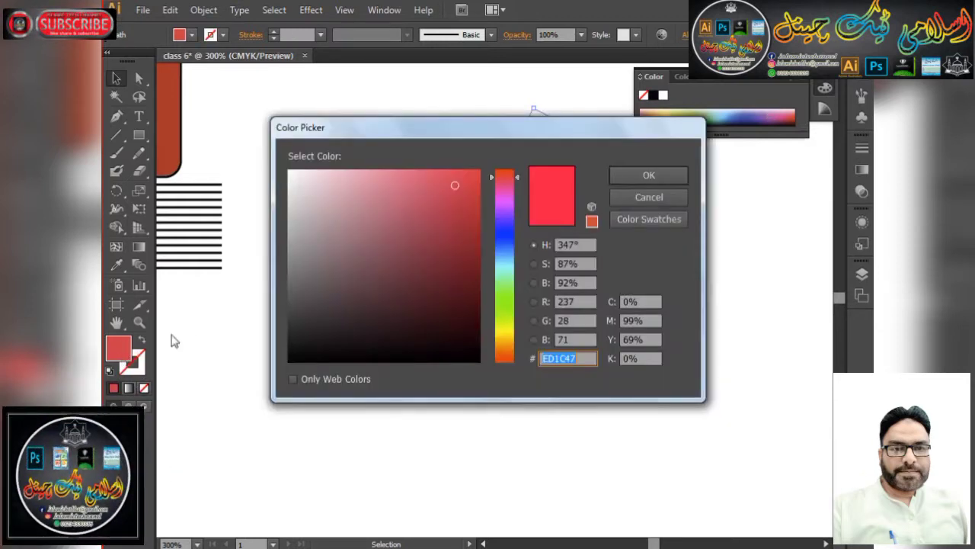
left_click(508, 221)
left_click_drag(510, 223, 509, 214)
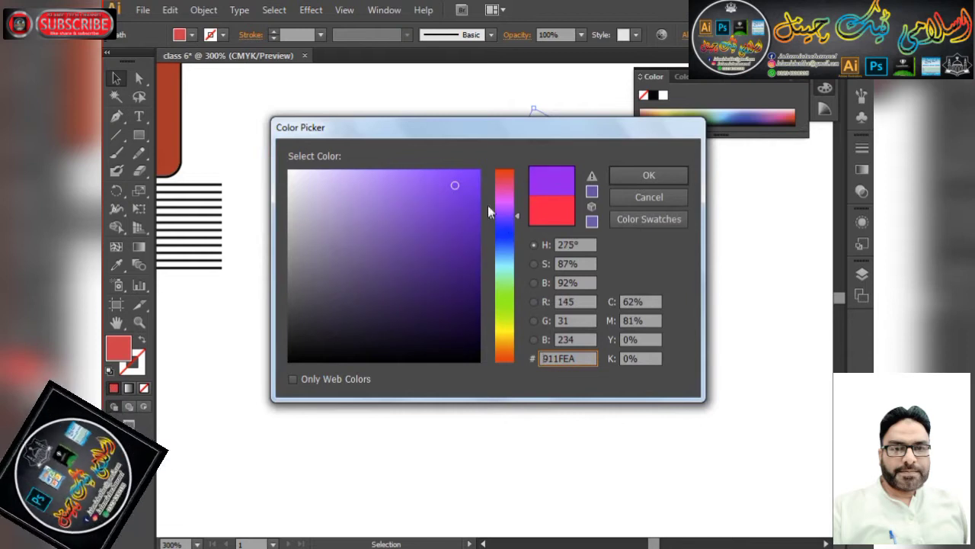
left_click_drag(461, 190, 465, 211)
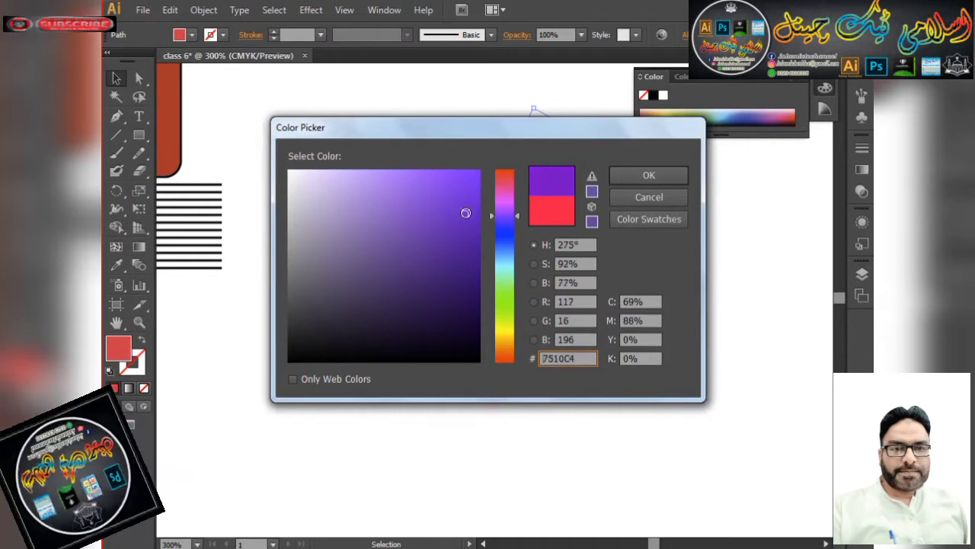
left_click(639, 176)
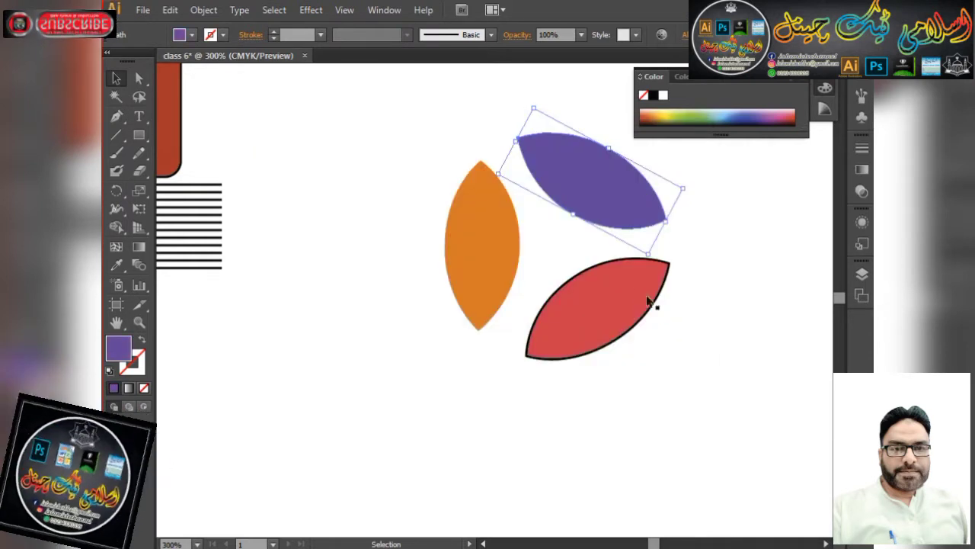
Change the lower red petal's fill to pink, hex E20E64.
left_click(615, 289)
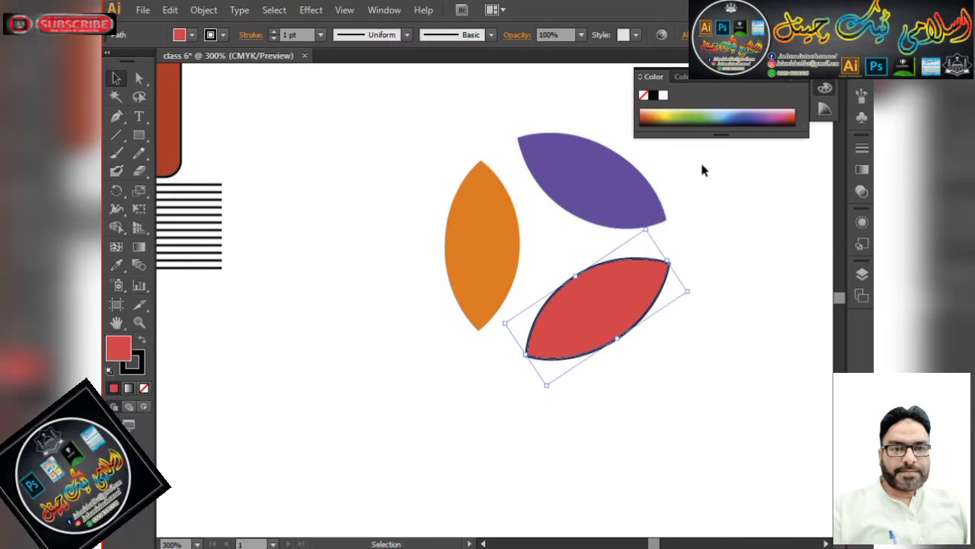
left_click(791, 114)
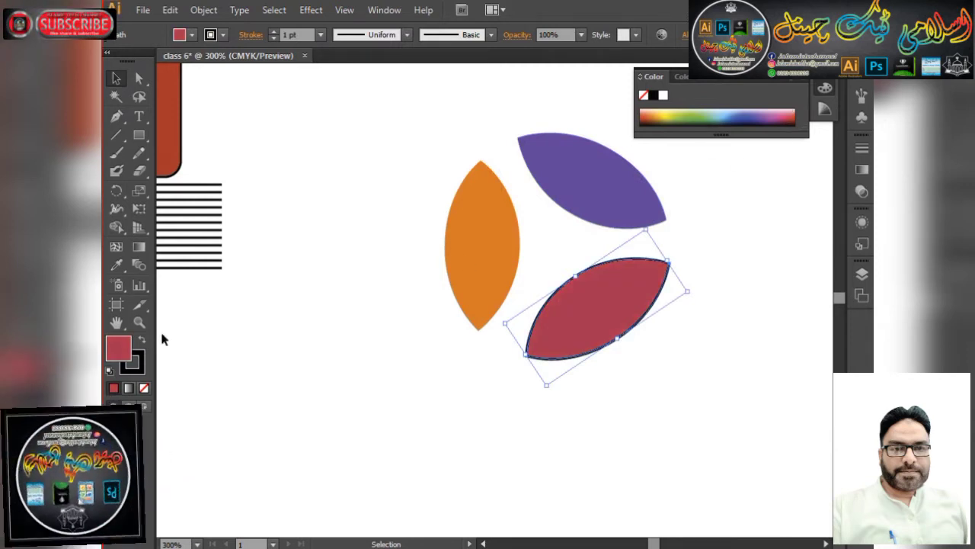
double_click(119, 349)
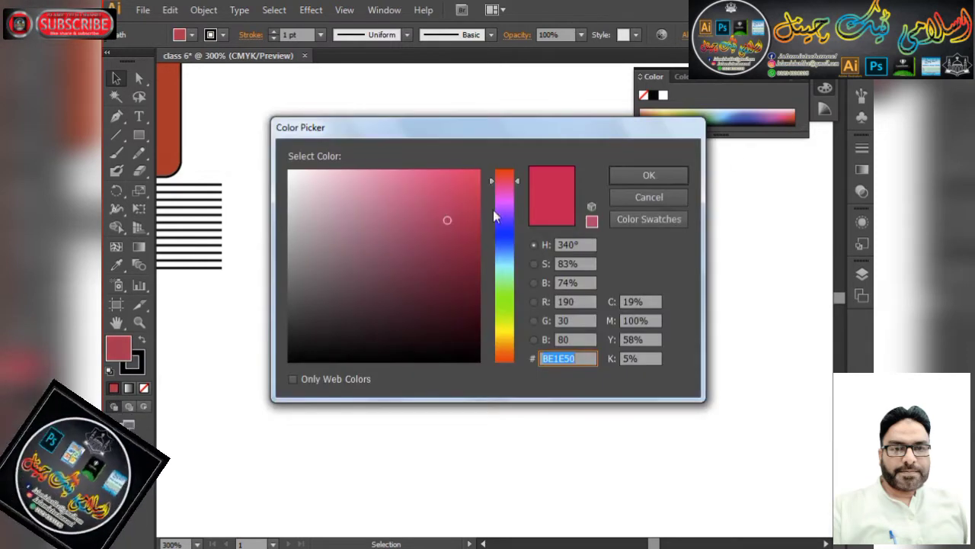
type("E810E3")
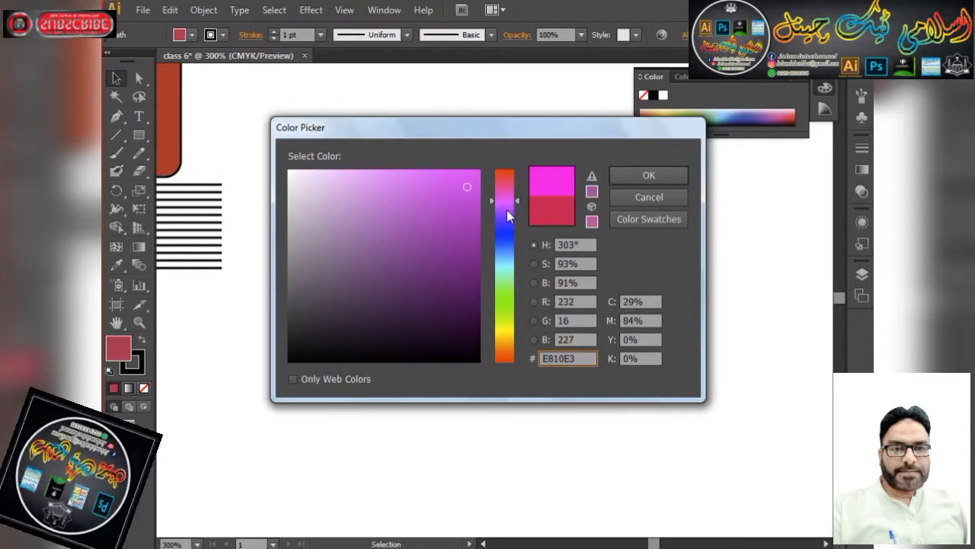
left_click_drag(509, 200, 505, 182)
left_click(470, 189)
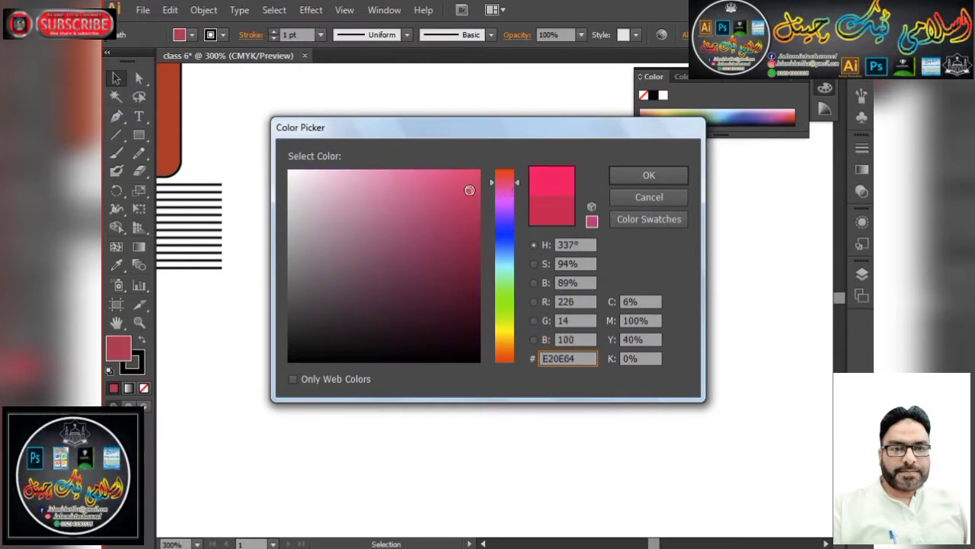
left_click(631, 177)
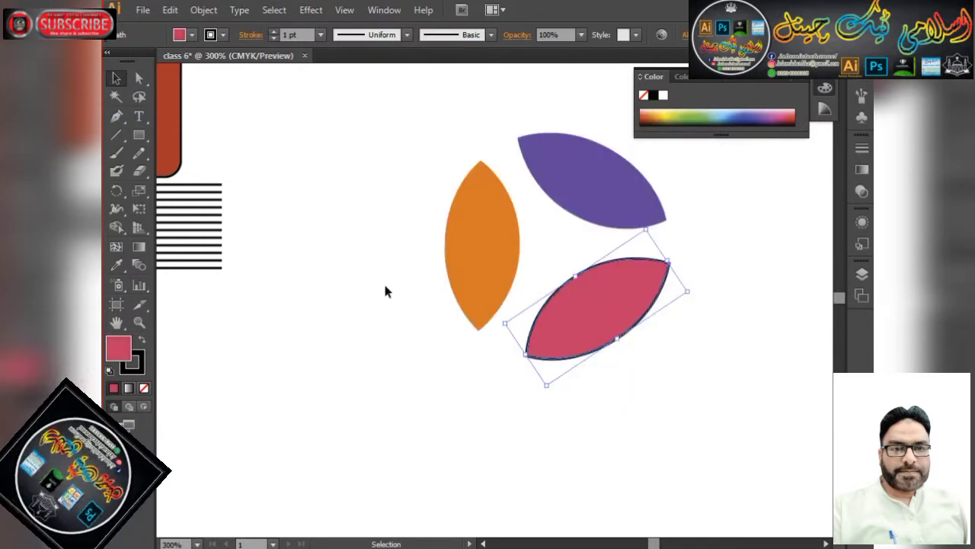
Remove the outline from the pink petal and deselect it.
left_click(137, 362)
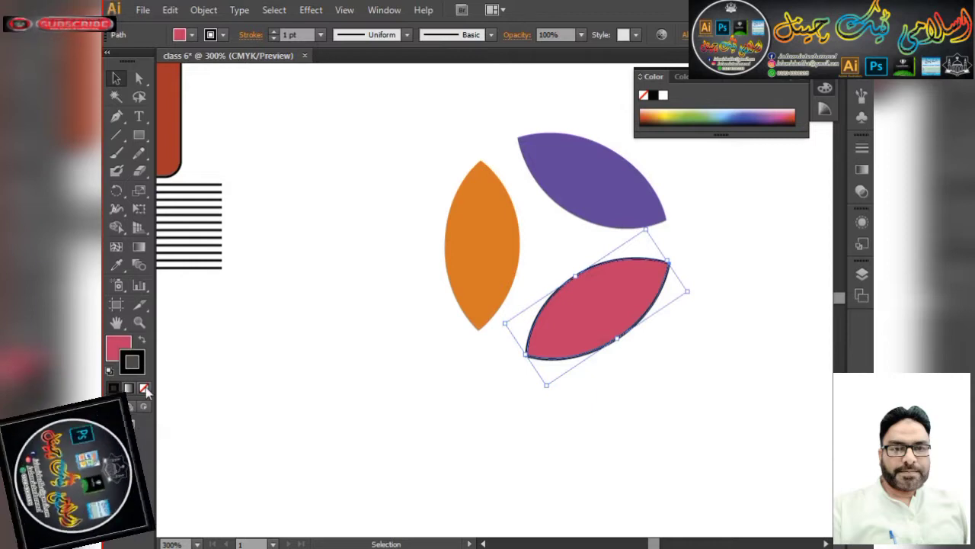
left_click(144, 388)
left_click(374, 288)
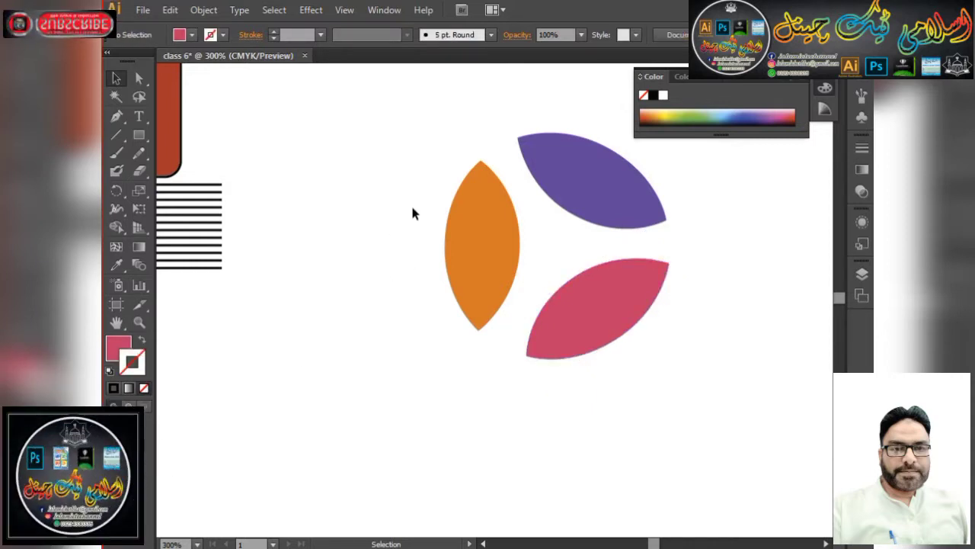
Draw a large circle over the petals with no fill and a light grey stroke, hex EAE4E6.
left_click_drag(135, 137, 204, 171)
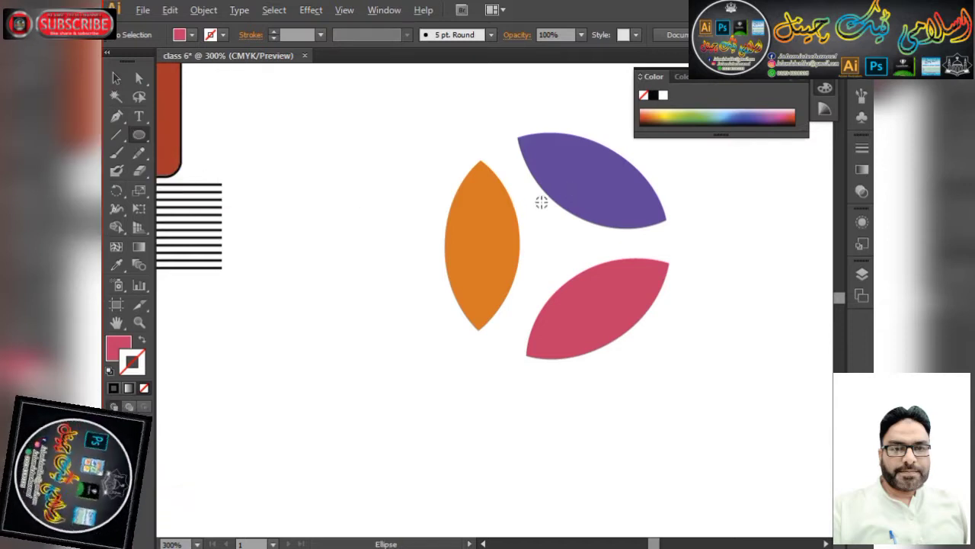
mouse_move(552, 234)
left_mouse_down()
mouse_move(572, 261)
mouse_move(620, 290)
left_mouse_up()
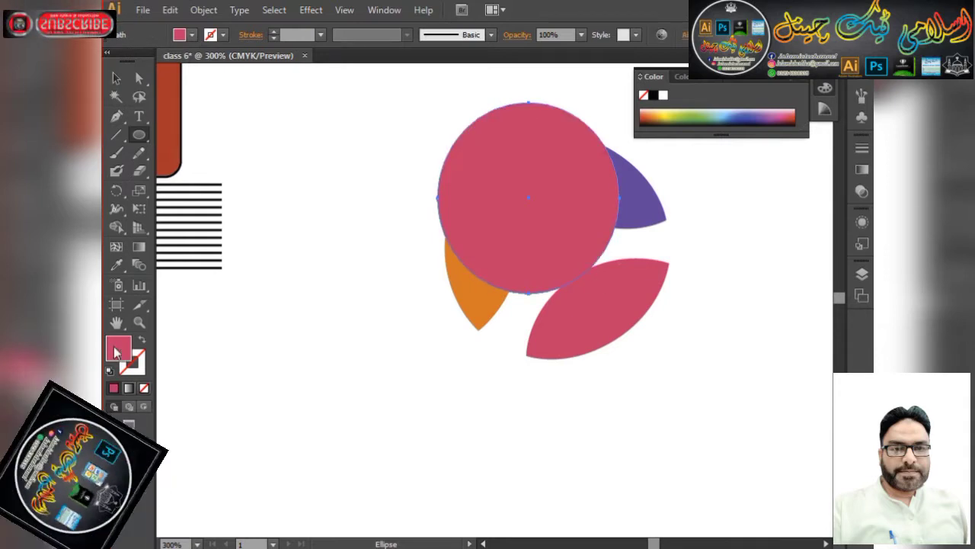
left_click(144, 389)
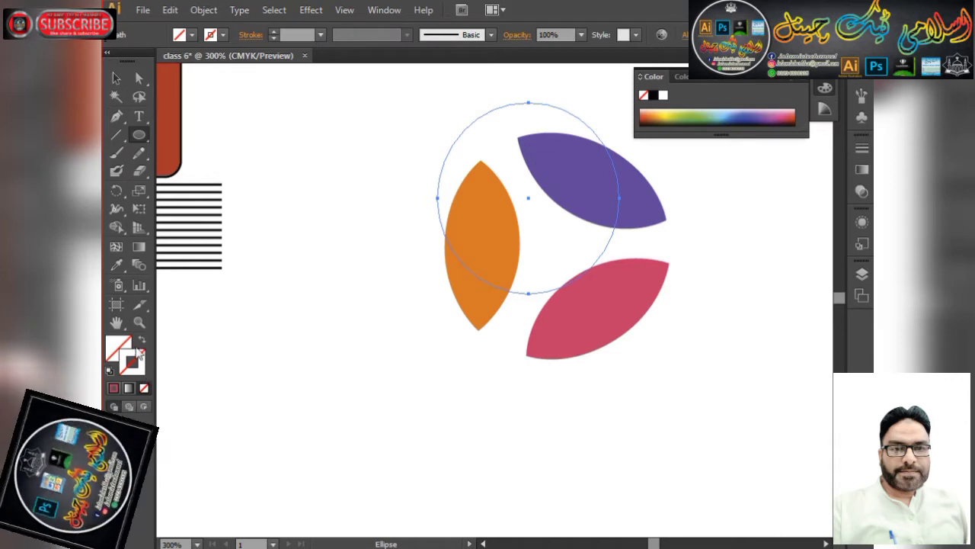
double_click(139, 358)
left_click_drag(297, 195, 293, 185)
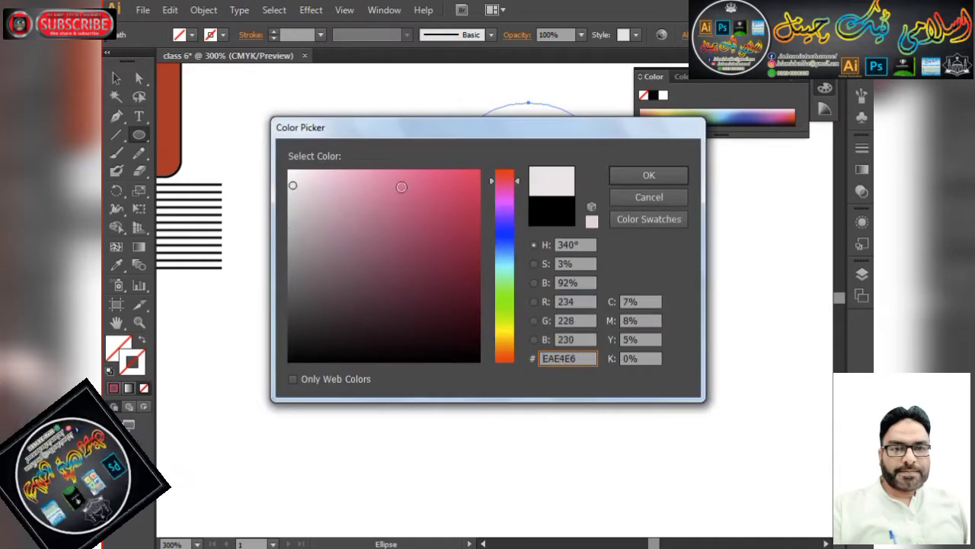
left_click(632, 177)
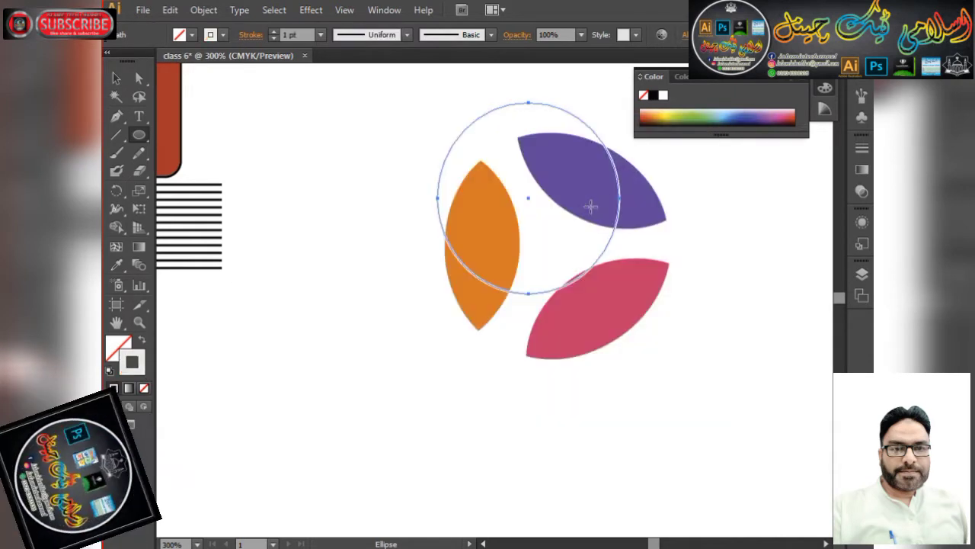
left_click(824, 86)
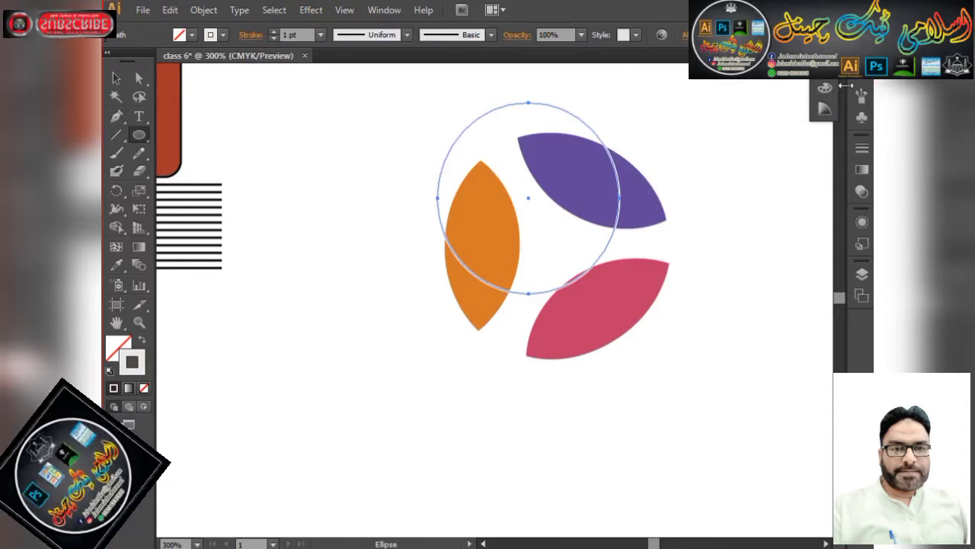
left_click(832, 67)
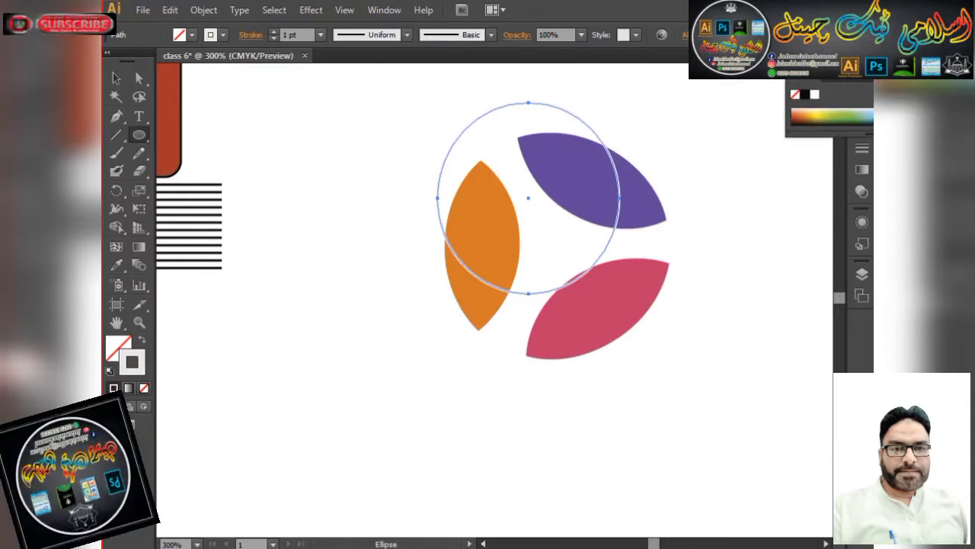
left_click(837, 75)
left_click(804, 78)
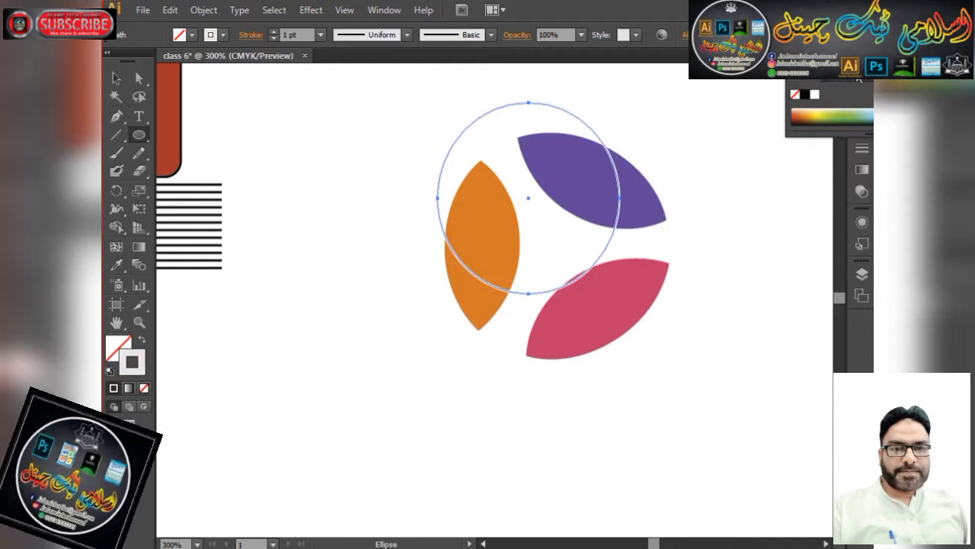
left_click_drag(836, 67, 752, 53)
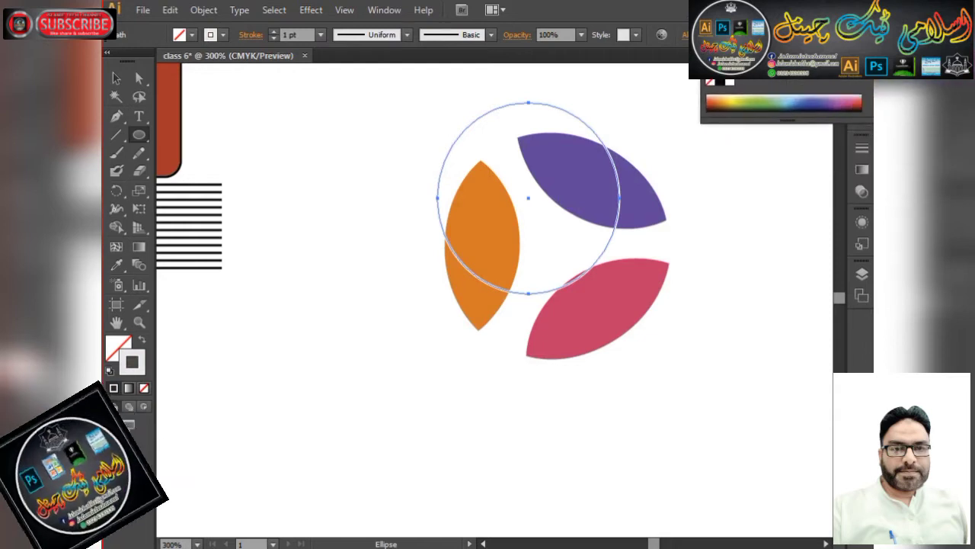
left_click(865, 53)
left_click(866, 95)
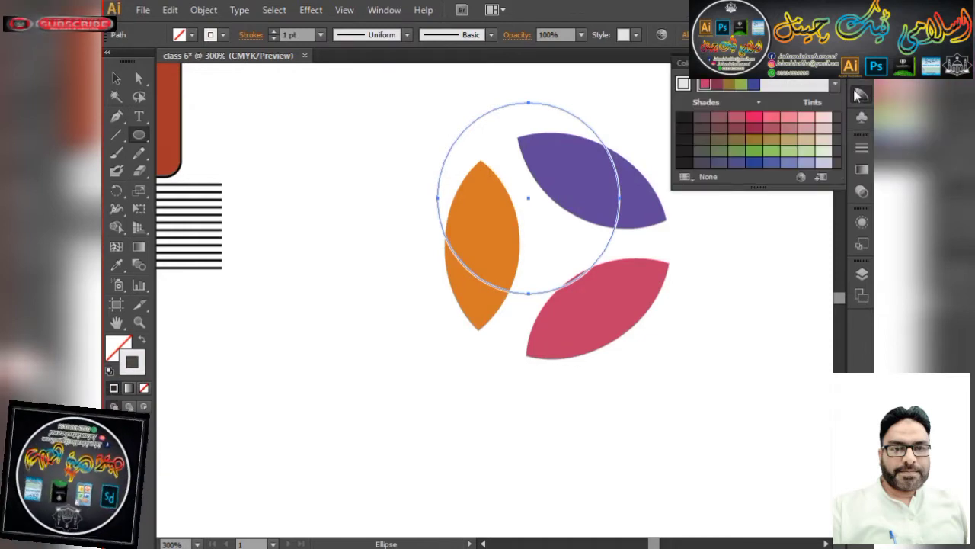
Set the circle's stroke weight to 3 pt.
left_click(863, 142)
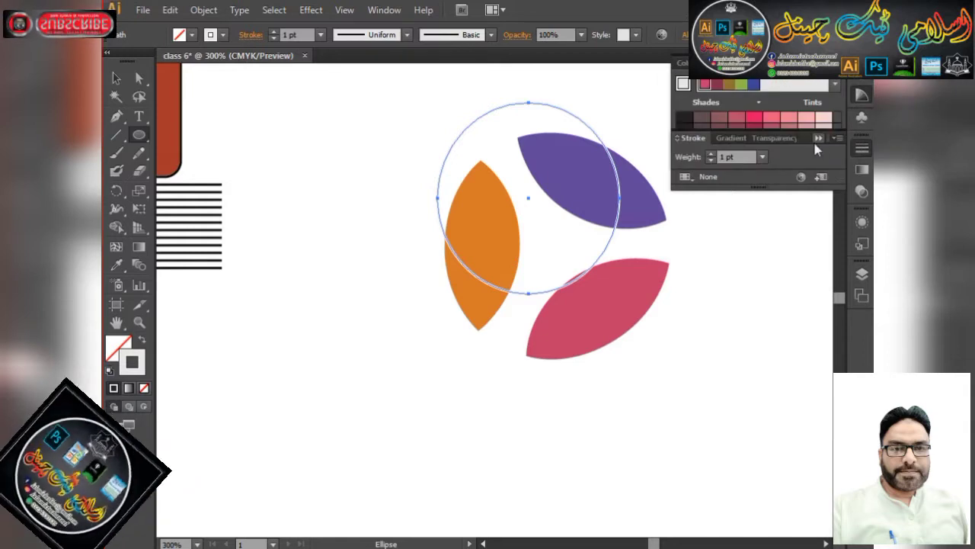
left_click(710, 154)
left_click(710, 154)
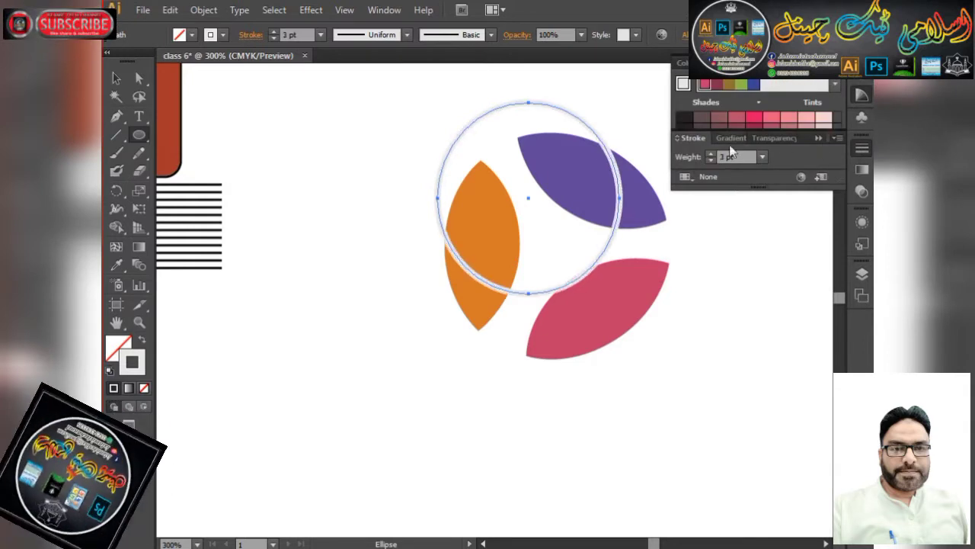
Select the orange, purple and pink petals together and group them, leaving out the circle.
left_click(115, 79)
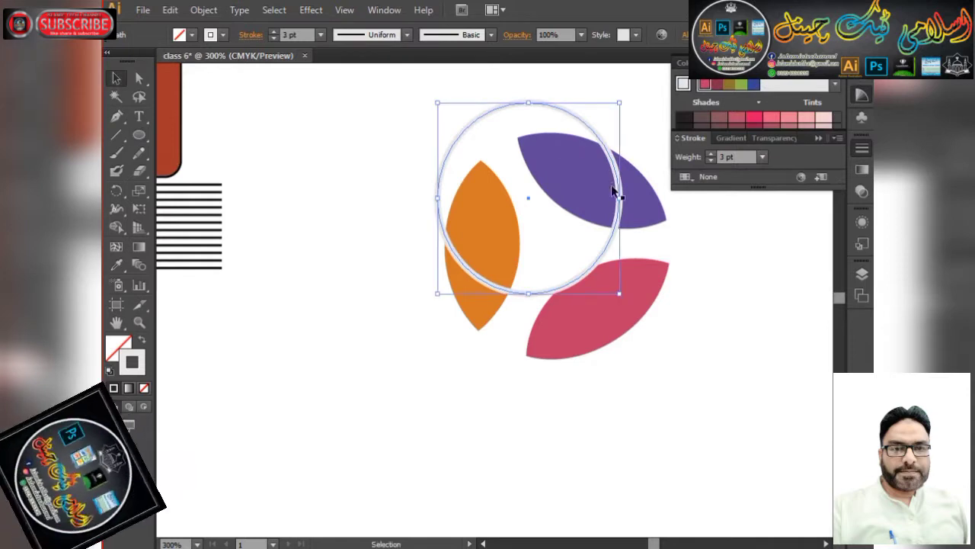
left_click(333, 239)
left_click(459, 302)
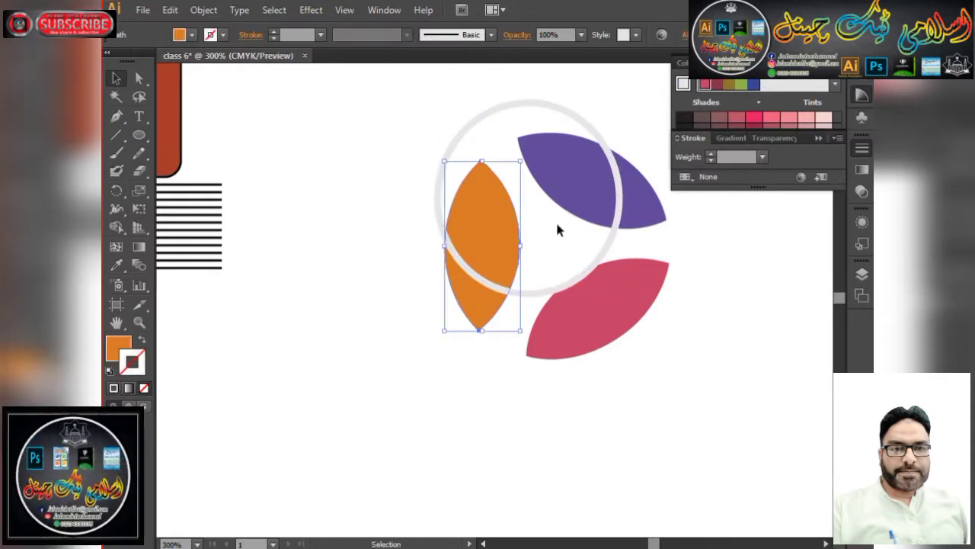
left_click(644, 200, "shift")
left_click(632, 299, "shift")
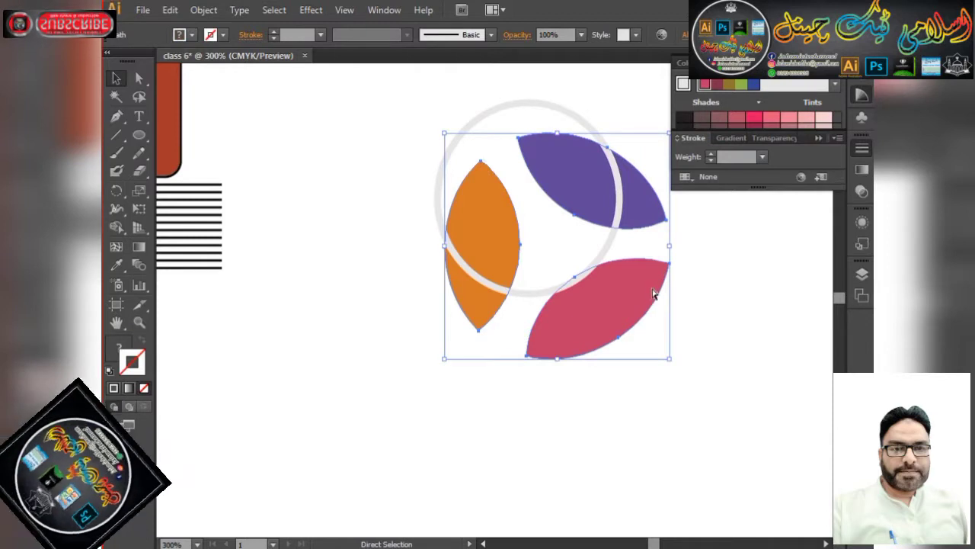
key("ctrl+g")
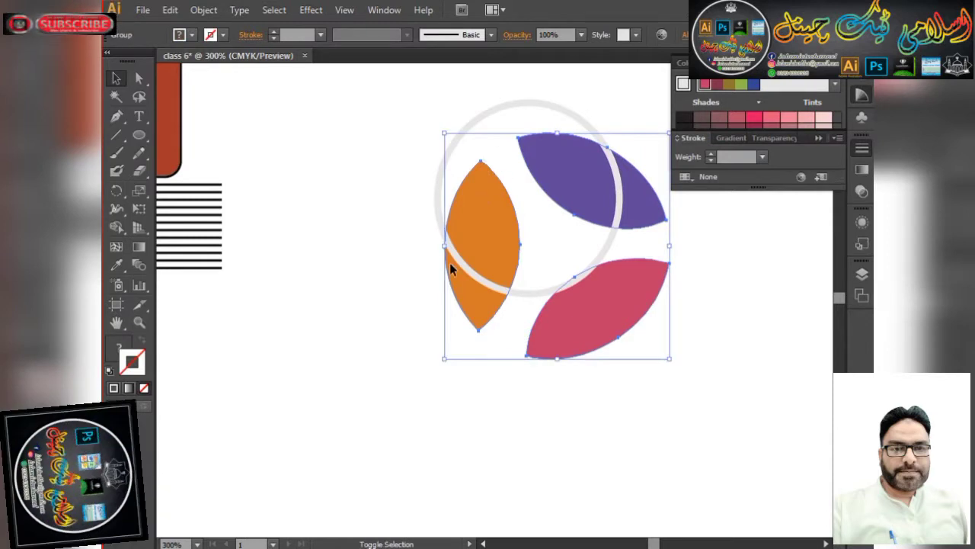
Align the circle and the petal group to each other's horizontal and vertical centres, leaving nothing selected.
left_click(493, 113, "shift")
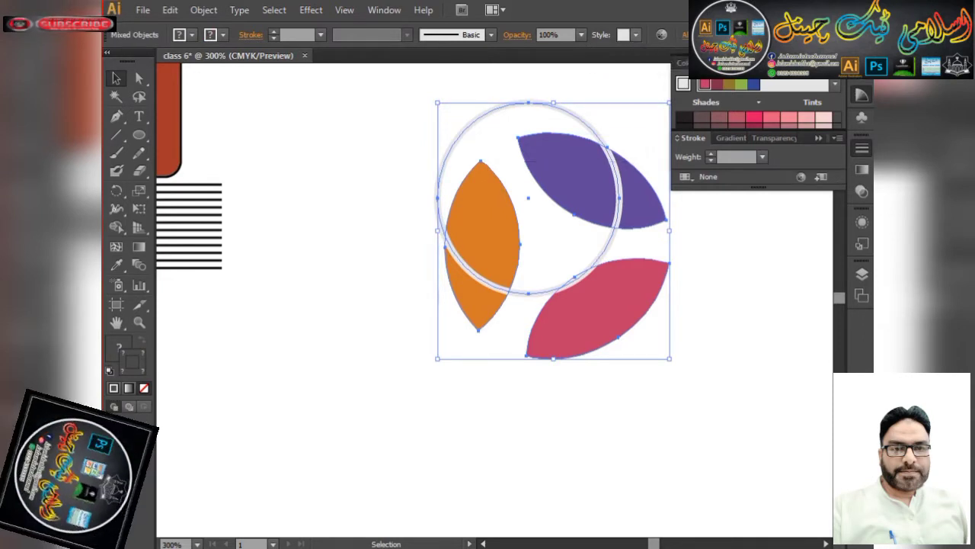
left_click(685, 35)
left_click(565, 75)
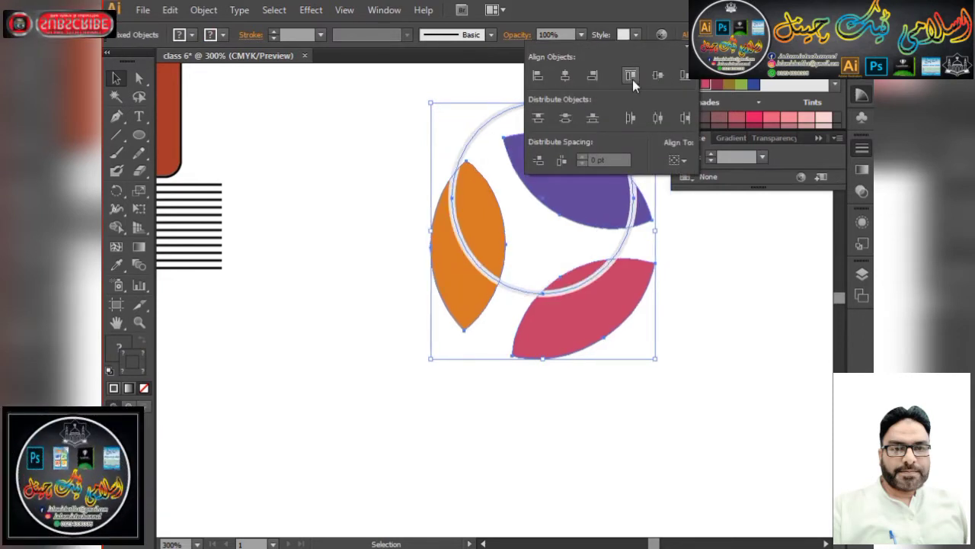
left_click(657, 76)
left_click(715, 266)
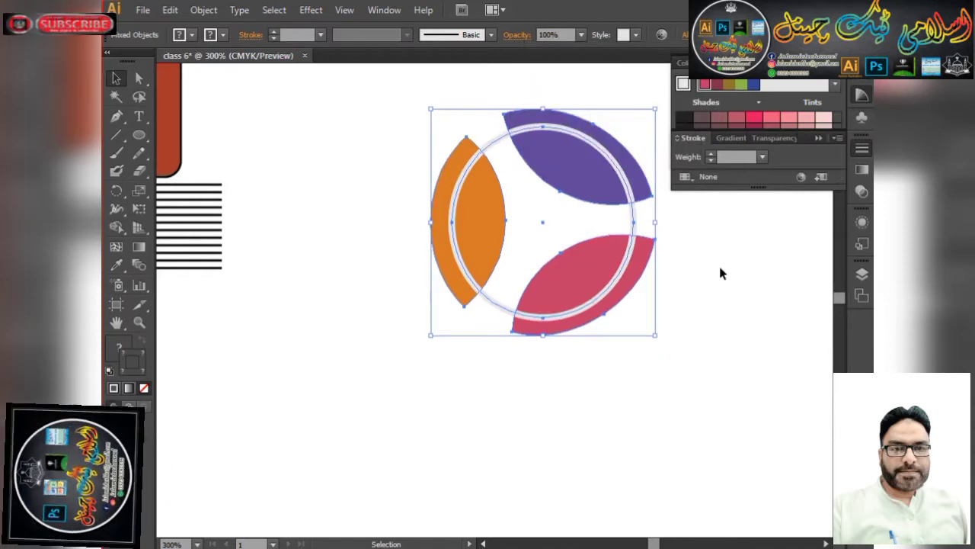
left_click(716, 263)
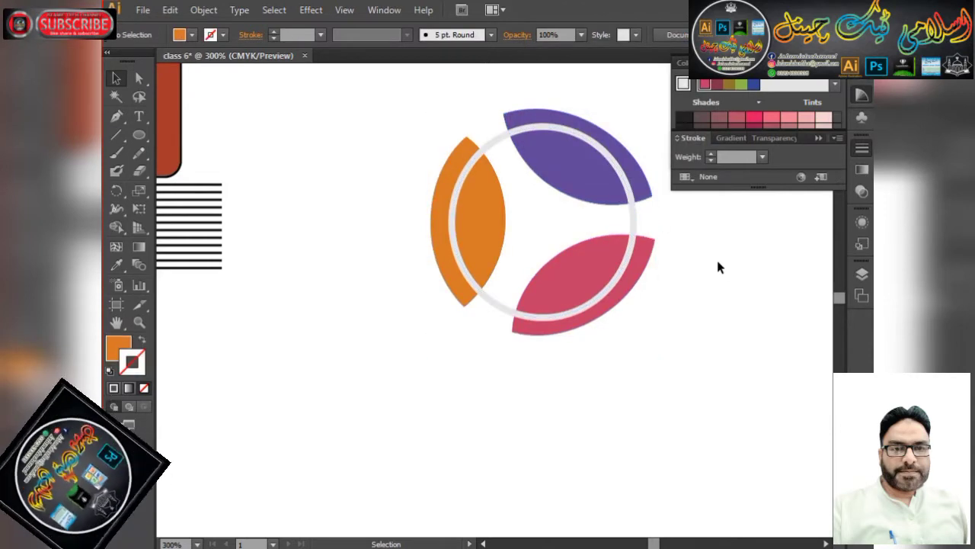
Select the light grey ring and the three petals together and group them.
scroll(403, 248, "down", 3)
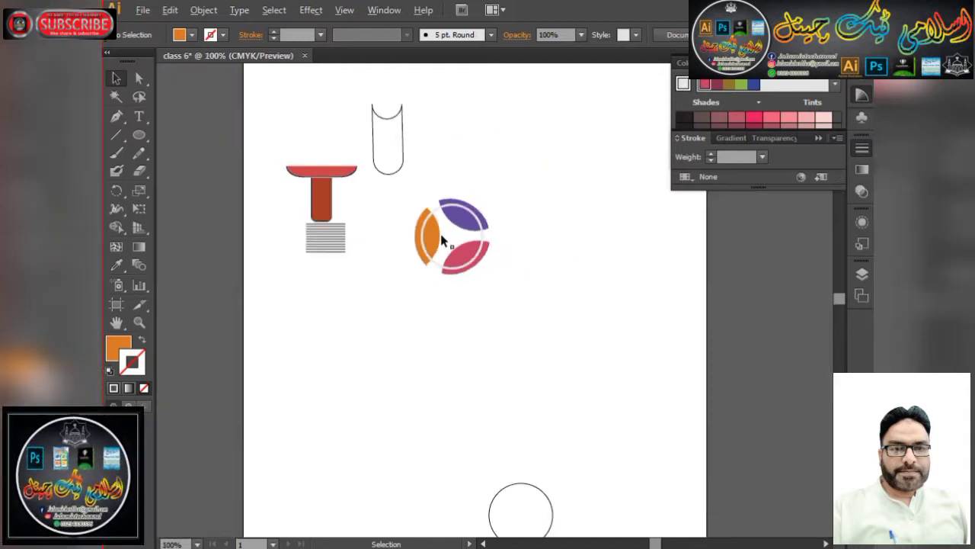
scroll(441, 236, "up", 2)
scroll(460, 220, "up", 1)
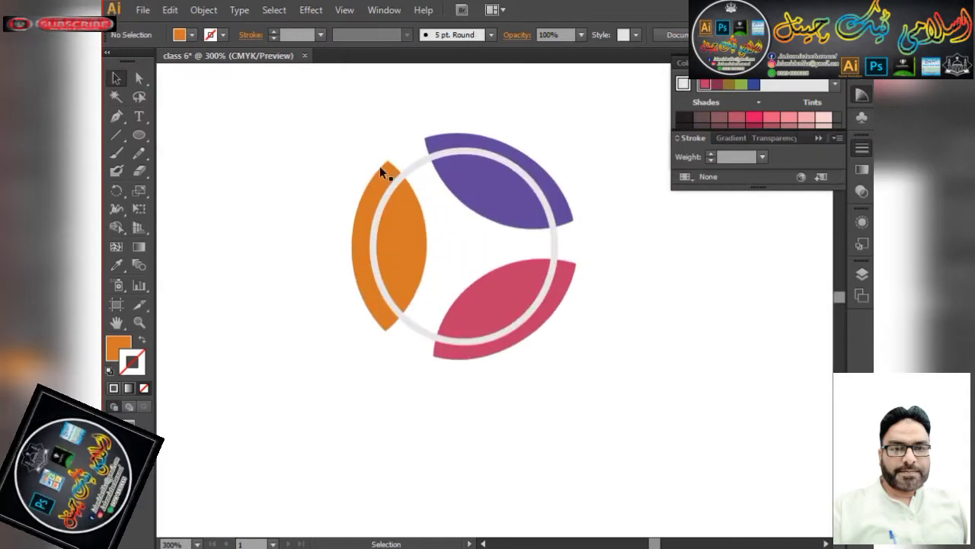
left_click_drag(347, 130, 607, 323)
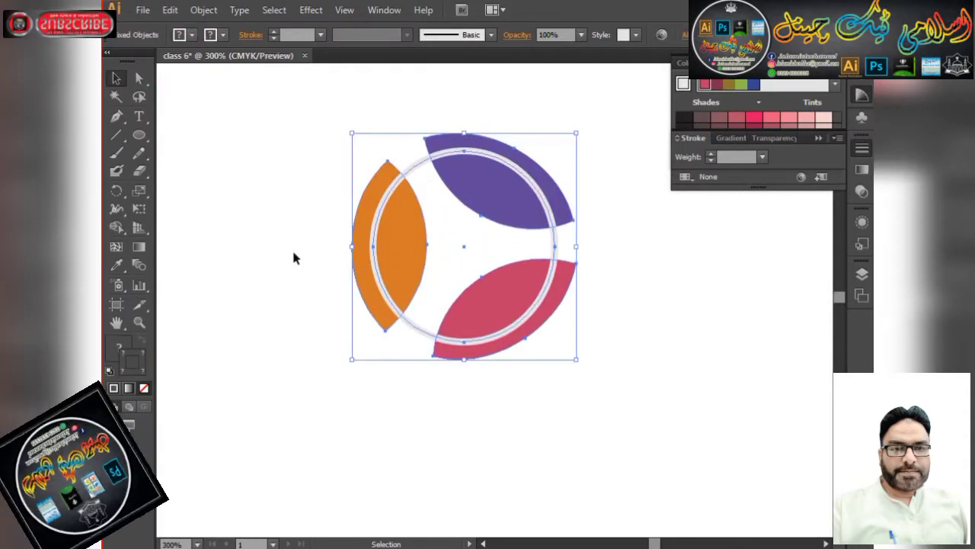
key("a")
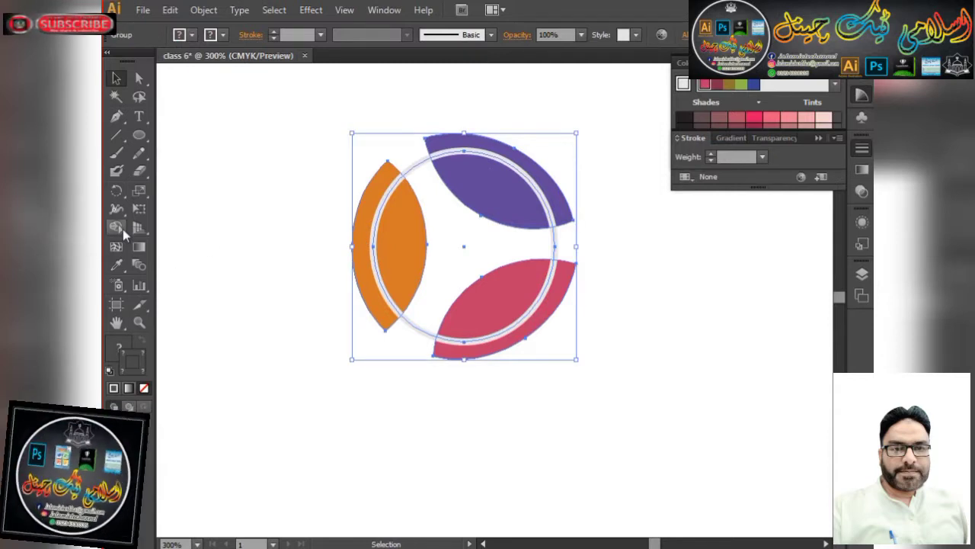
Use Shape Builder to turn the area between the three petals inside the ring into an orange-filled shape, leaving nothing selected.
left_click(118, 227)
left_click(160, 228)
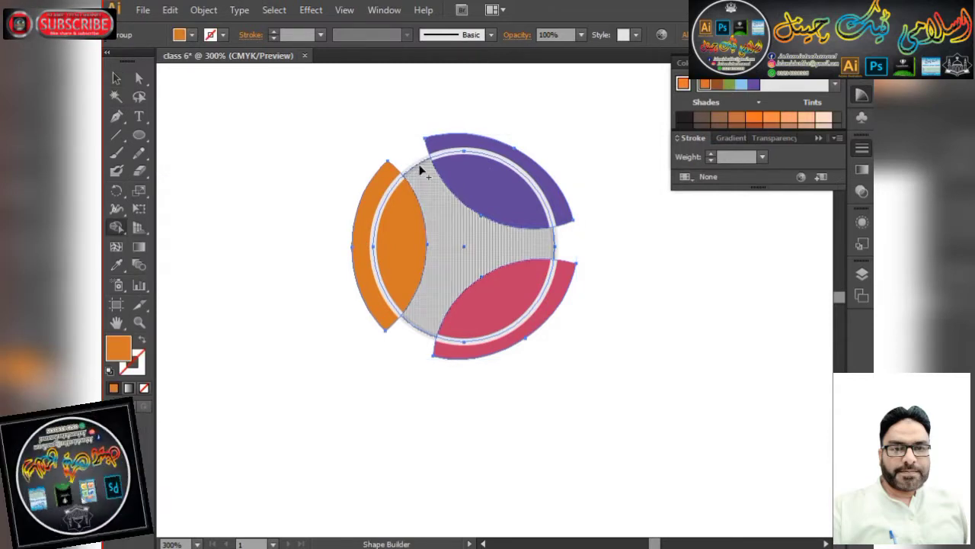
left_click_drag(420, 161, 427, 193)
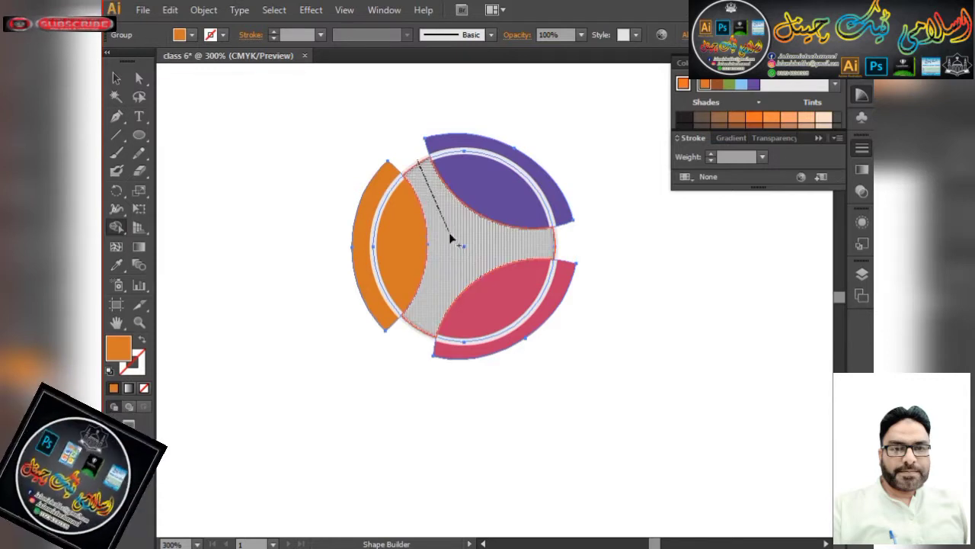
left_click_drag(449, 233, 453, 239)
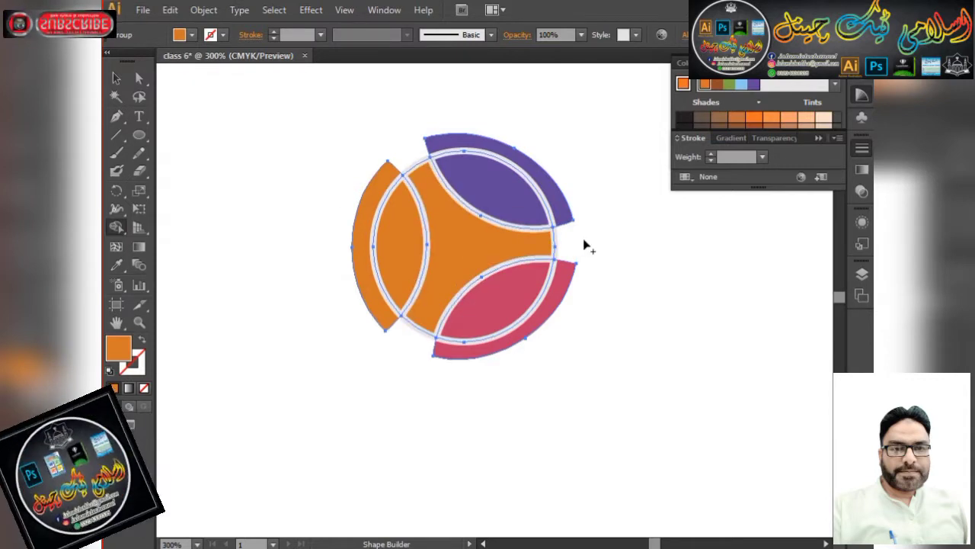
left_click_drag(584, 240, 505, 252)
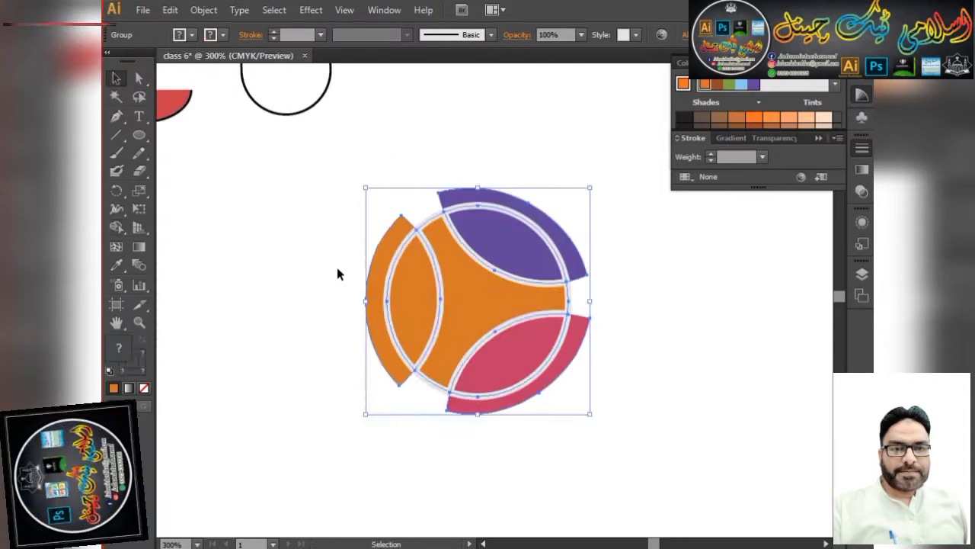
left_click(338, 266)
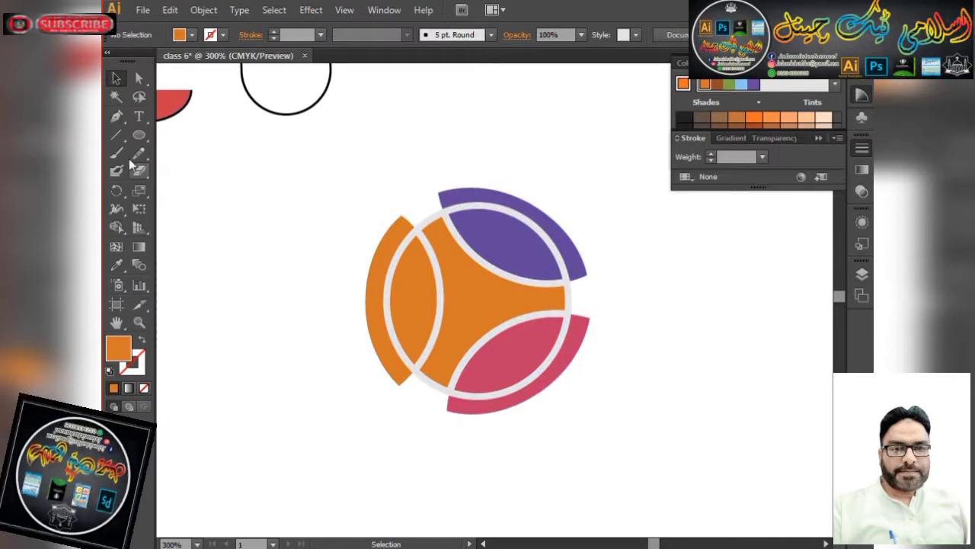
Draw an orange near-square rectangle enclosing the whole logo and send it to the back.
left_click_drag(141, 143, 191, 132)
left_click_drag(324, 139, 673, 469)
key("v")
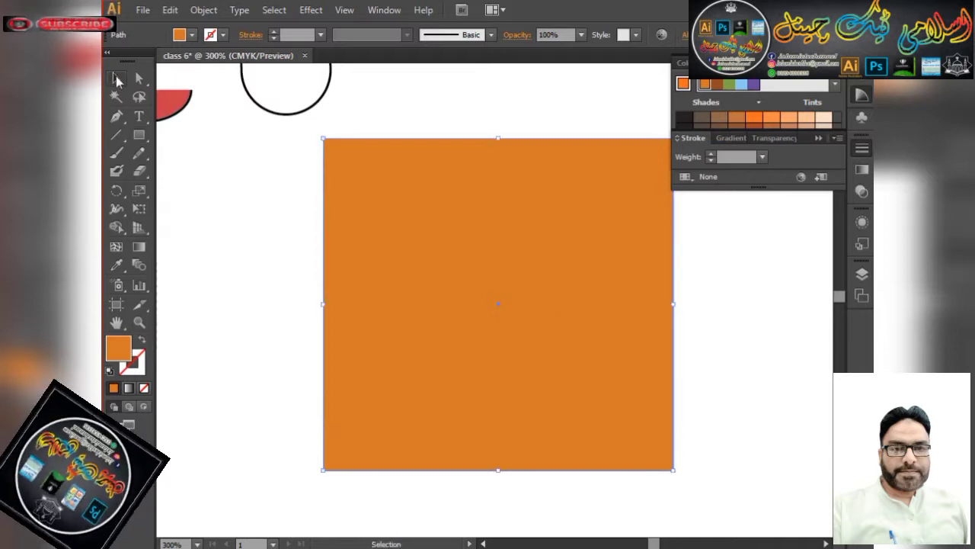
right_click(416, 219)
mouse_move(562, 438)
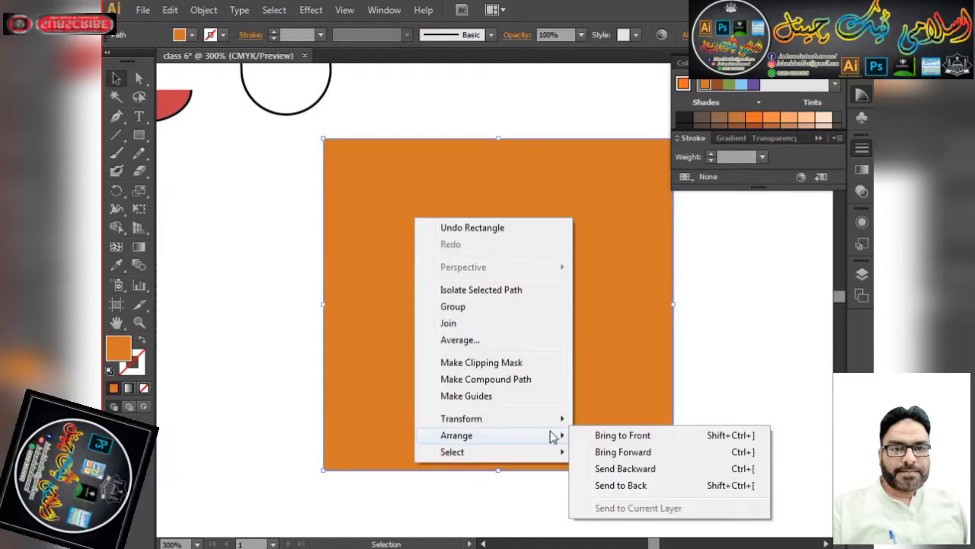
left_click(644, 486)
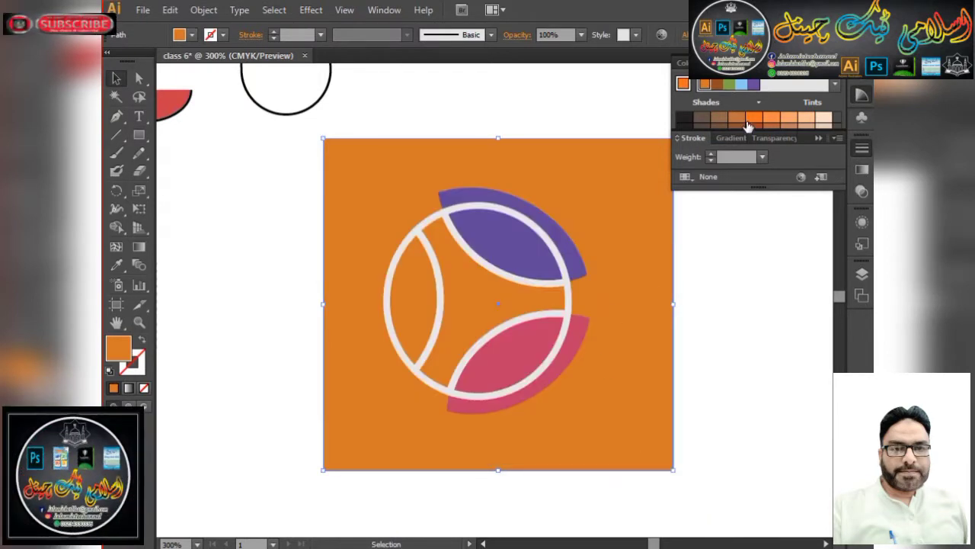
Fill the background rectangle with black and shift it slightly left so the logo sits near its centre.
left_click(684, 119)
left_click(684, 119)
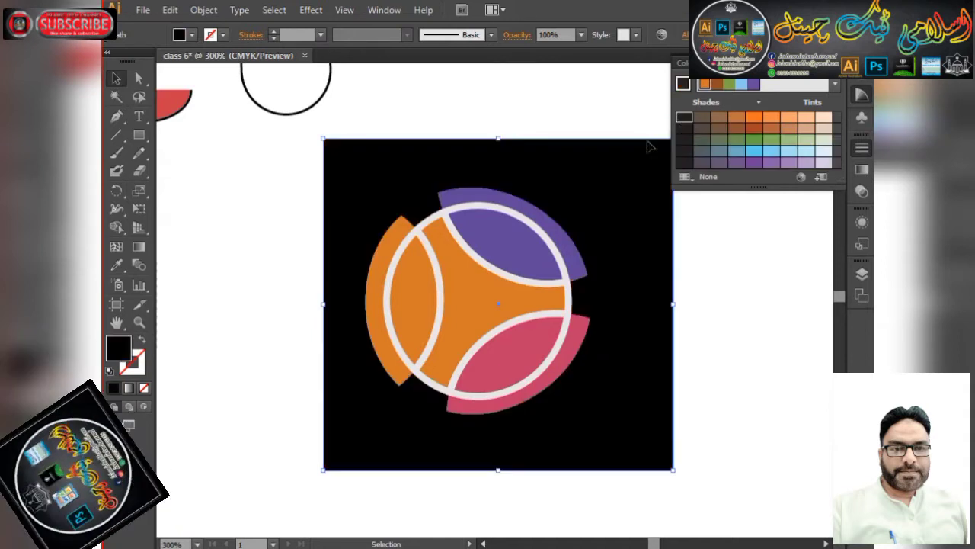
left_click(115, 79)
left_click(385, 121)
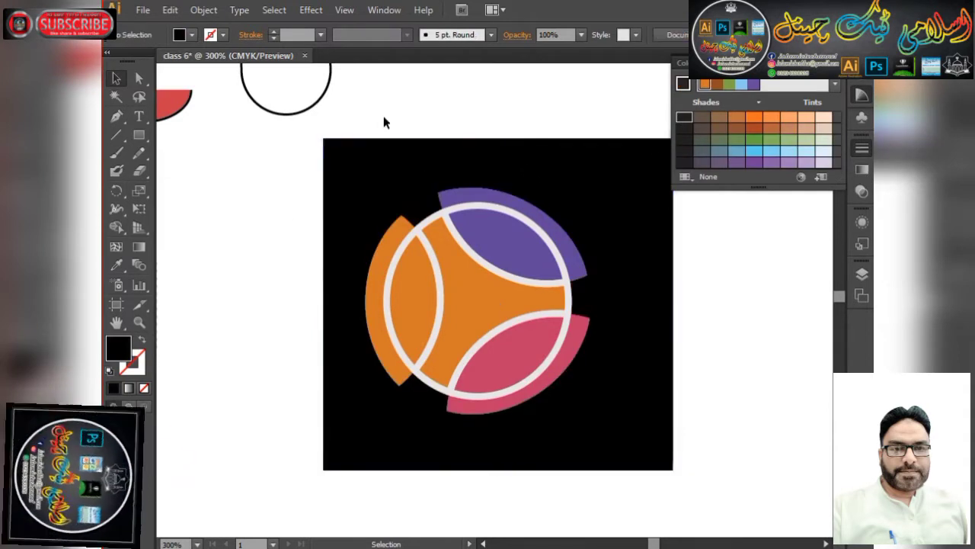
left_click_drag(637, 342, 607, 348)
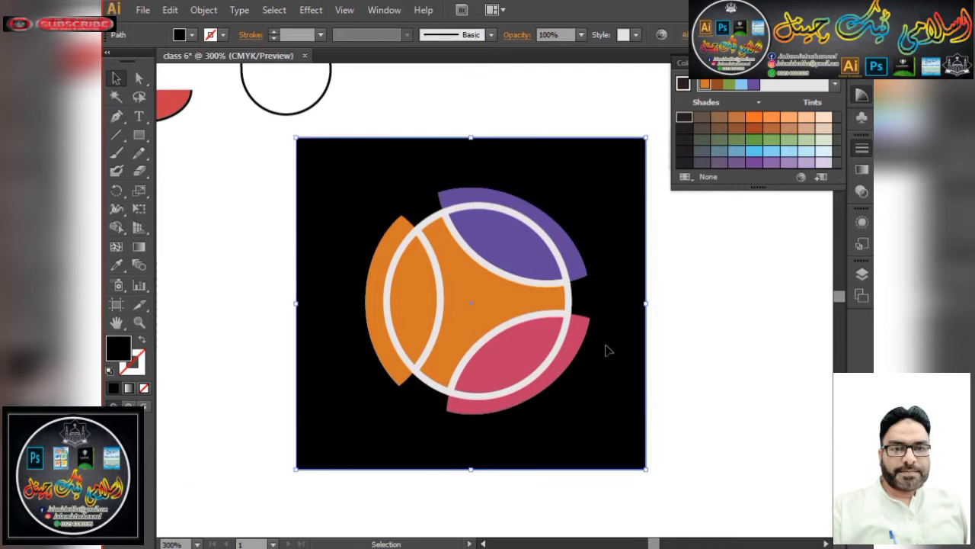
left_click(482, 304)
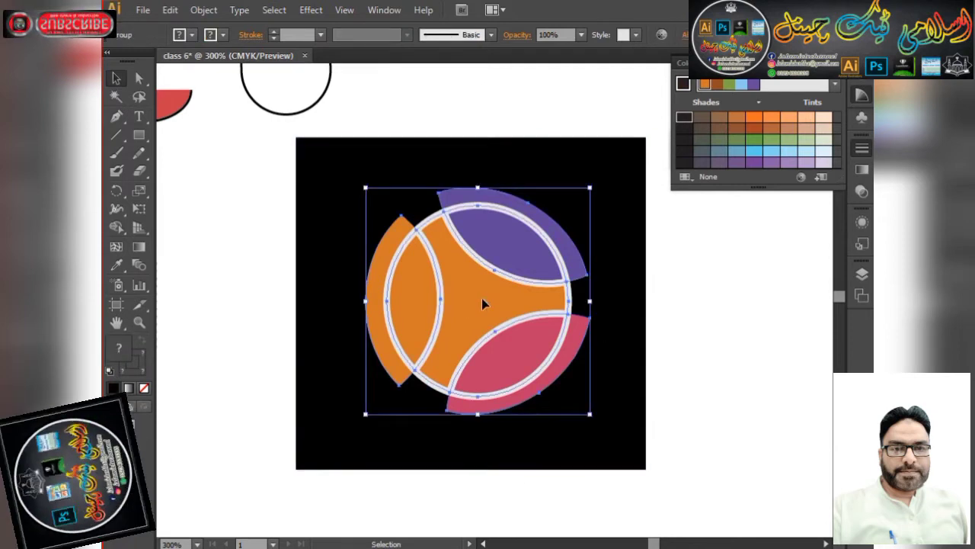
left_click(679, 328)
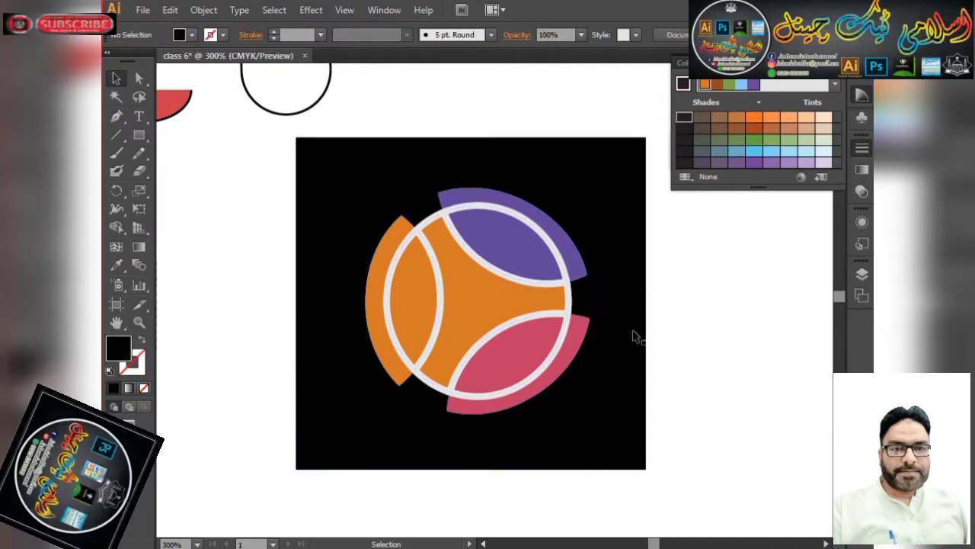
Ungroup the logo on the black background into its separate pieces.
left_click(447, 310)
right_click(454, 308)
left_click(498, 393)
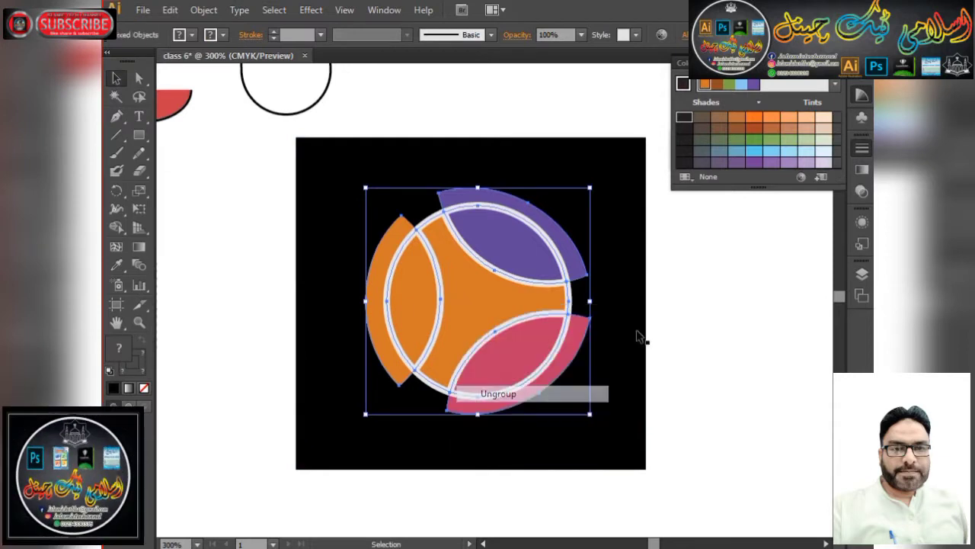
left_click(637, 335)
Fill the three-armed centre shape between the petals with medium blue.
left_click(497, 300)
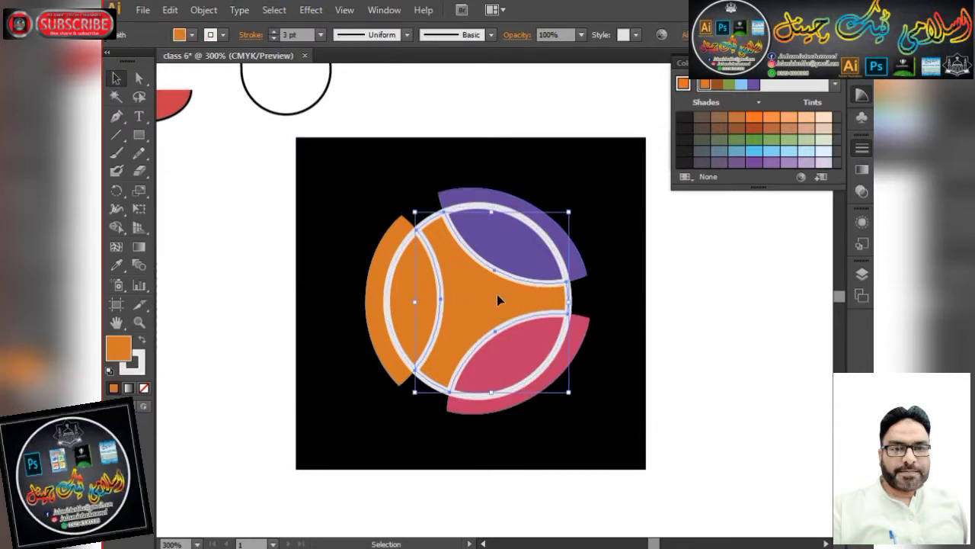
left_click(721, 151)
left_click(714, 266)
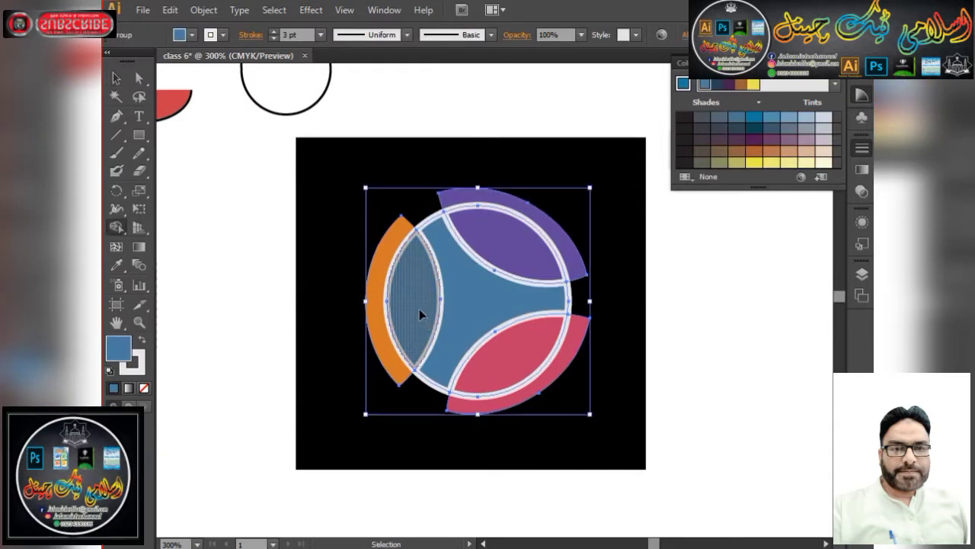
Try to merge the inner and outer parts of the orange petal with Shape Builder, and undo it.
key("ctrl+z")
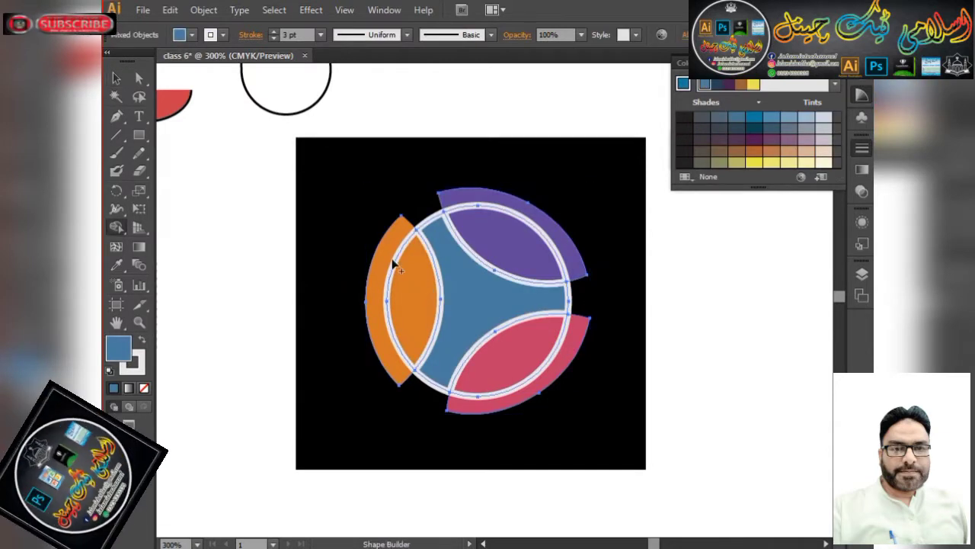
left_click_drag(389, 250, 419, 276)
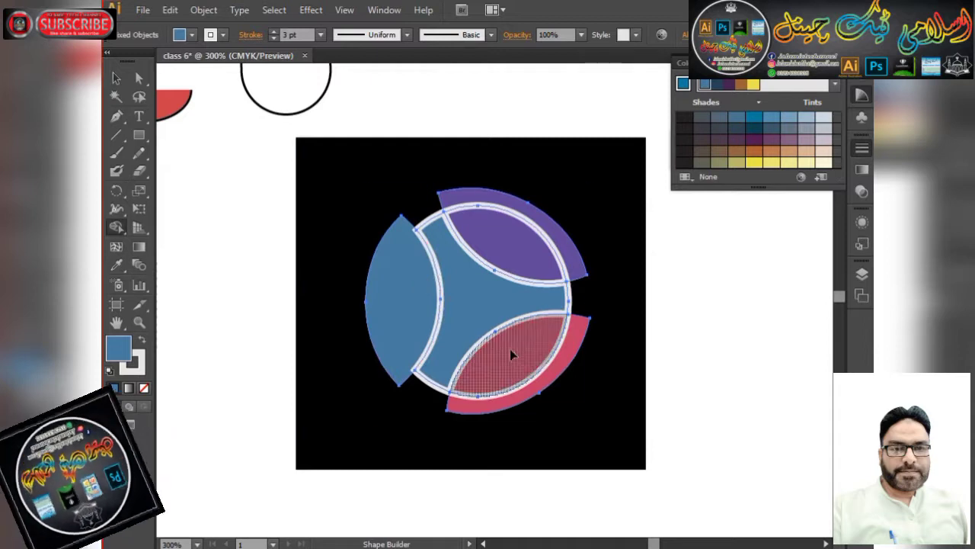
key("ctrl+z")
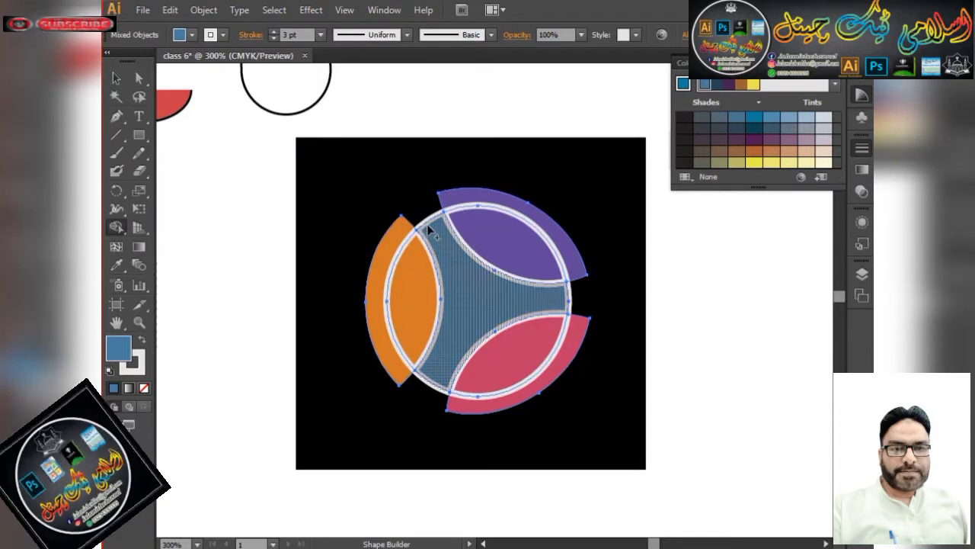
Try to merge the inner parts of the purple, orange and pink petals with the blue centre using Shape Builder.
left_click(486, 202)
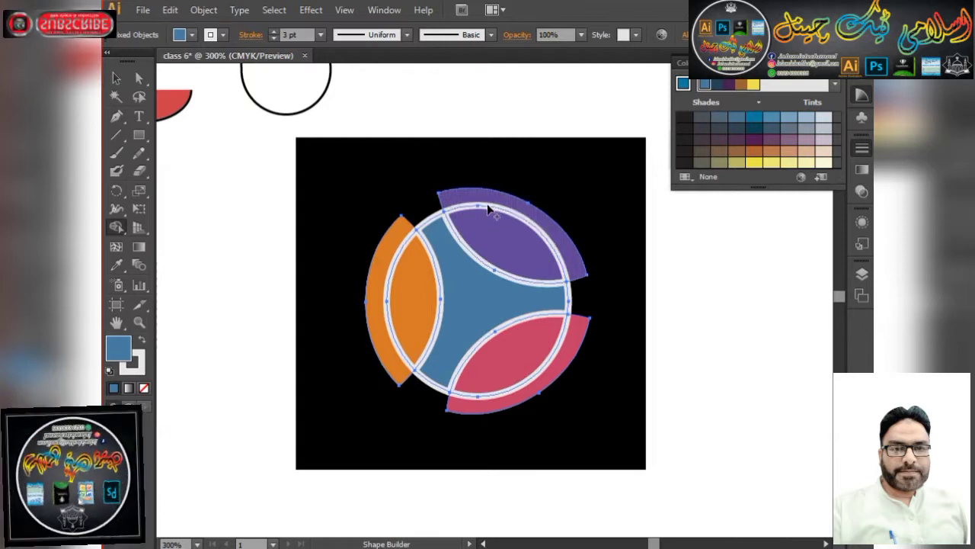
right_click(486, 205)
left_click(539, 278)
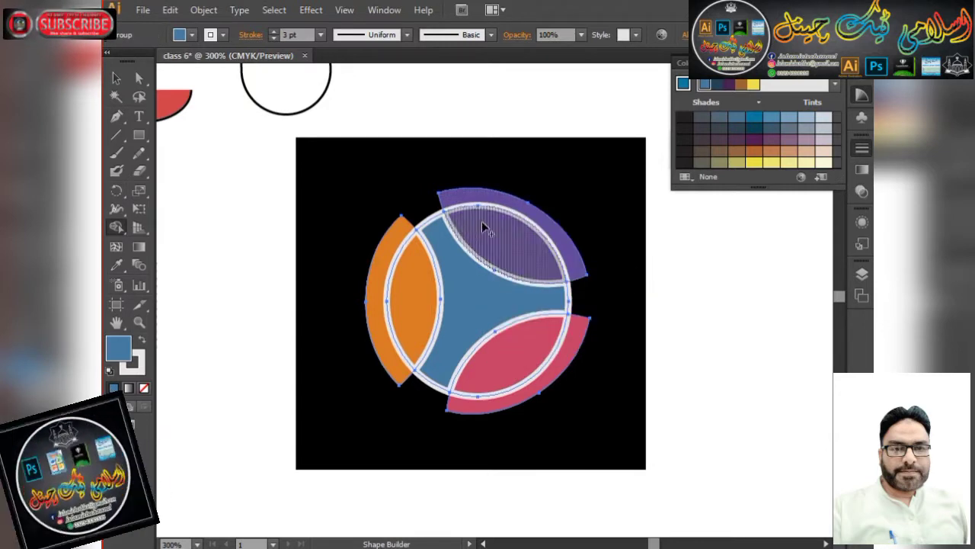
left_click(488, 233)
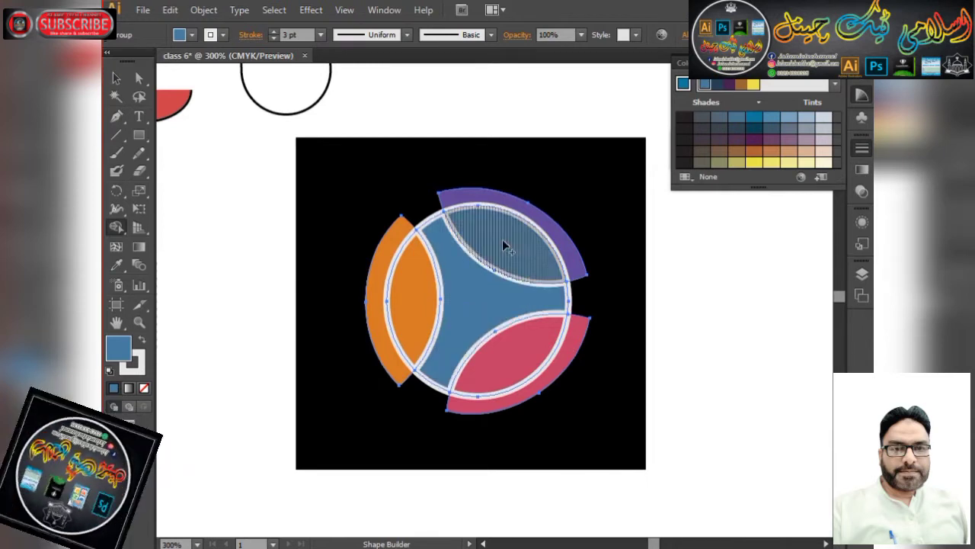
left_click_drag(508, 252, 612, 310)
key("v")
key("shift+m")
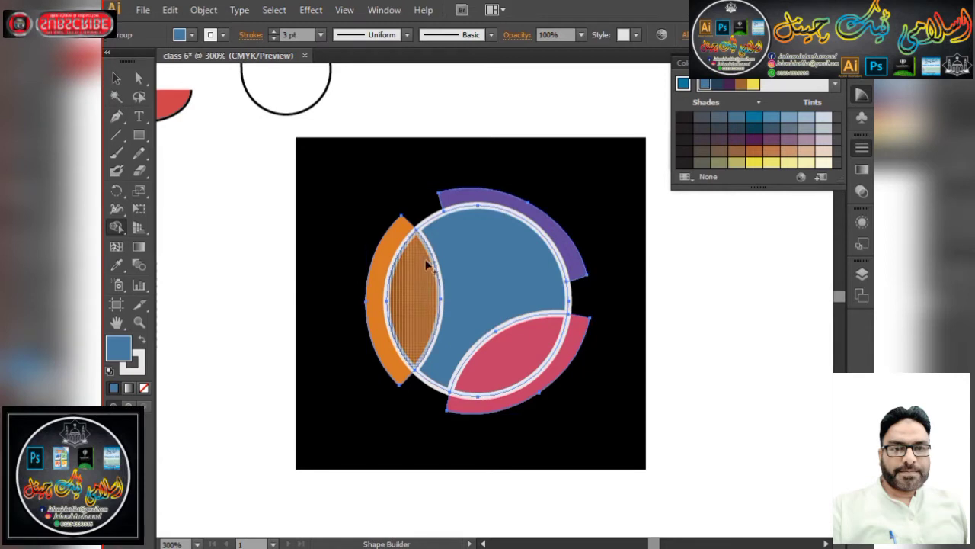
left_click_drag(425, 256, 427, 426)
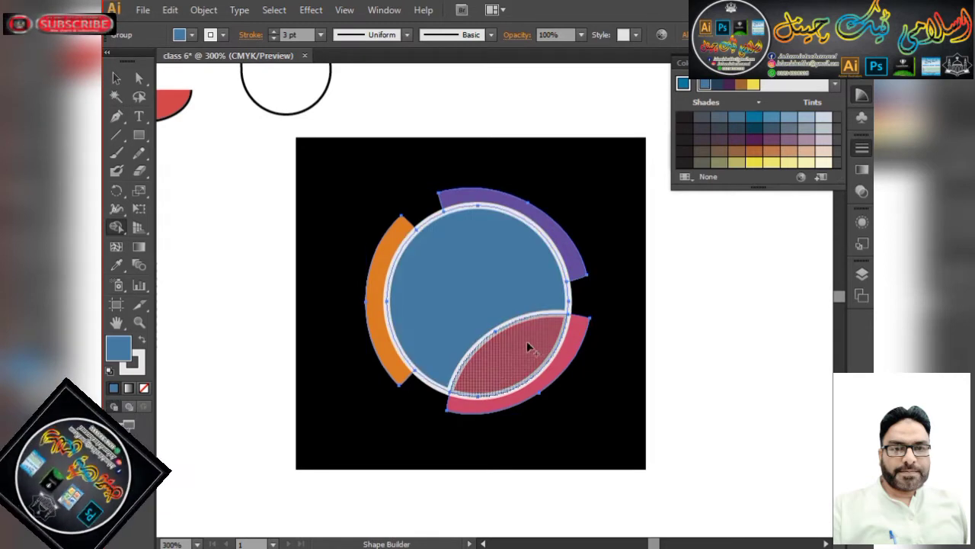
left_click_drag(527, 341, 416, 410)
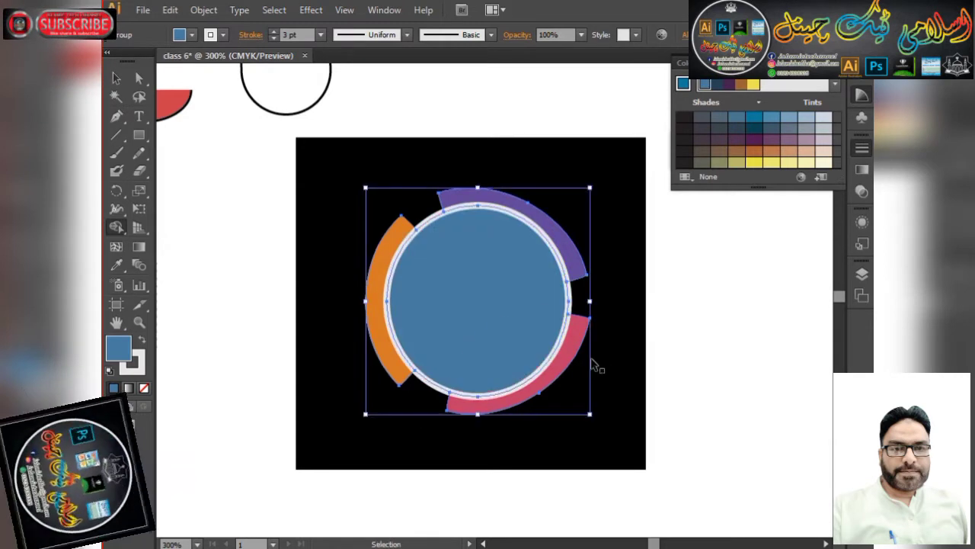
Undo the Shape Builder merges of the petals and centre, and deselect everything.
key("ctrl+z")
key("ctrl+z")
key("ctrl+z")
key("ctrl+z")
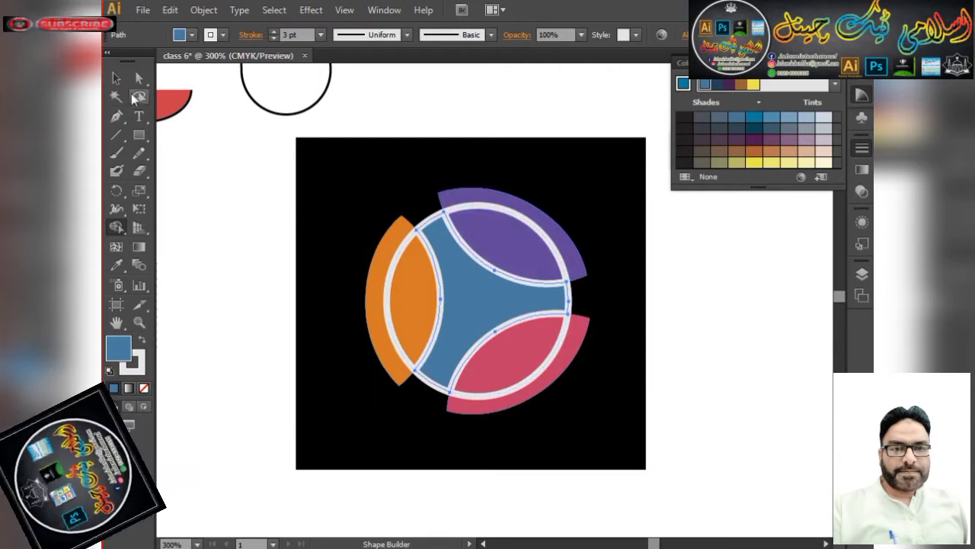
key("v")
left_click(442, 104)
Try an olive fill on the background rectangle, return it to black and deselect it.
scroll(515, 278, "down", 2)
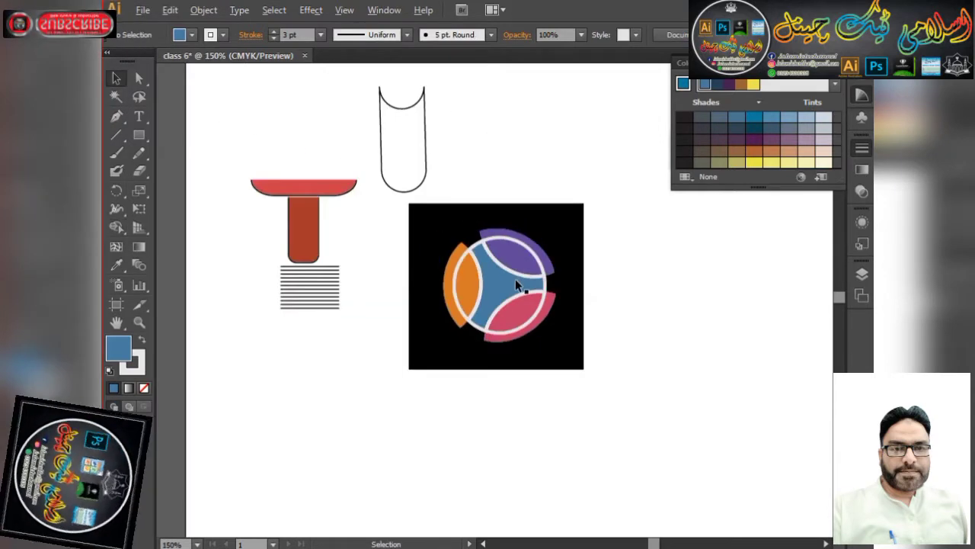
scroll(518, 282, "up", 2)
left_click(526, 161)
left_click(736, 163)
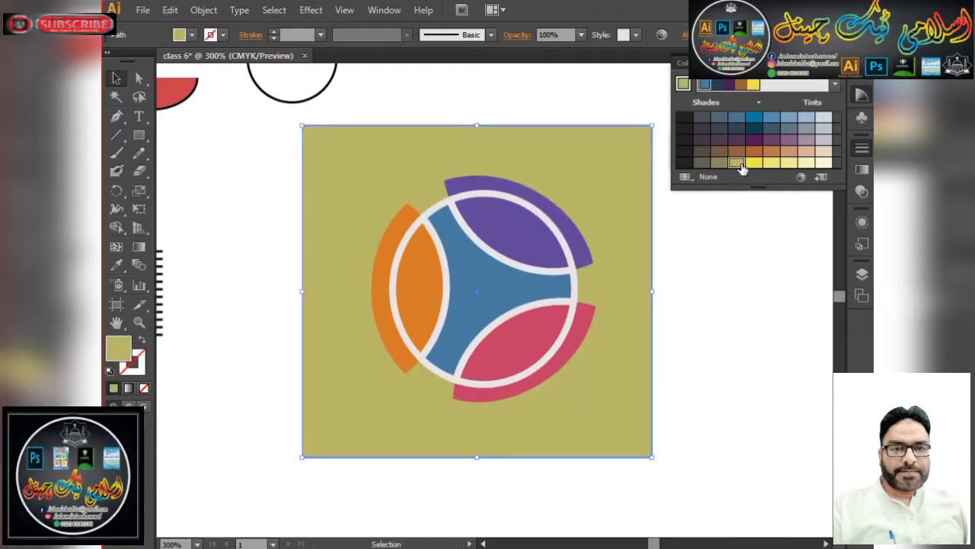
left_click(690, 151)
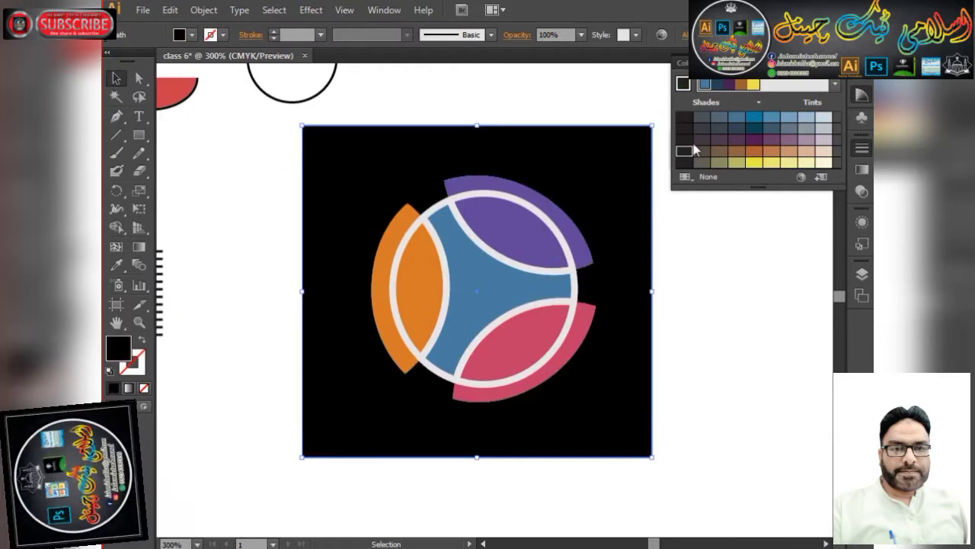
left_click(221, 202)
Select all the petal, ring and centre pieces without the black background and group them.
left_click(456, 213)
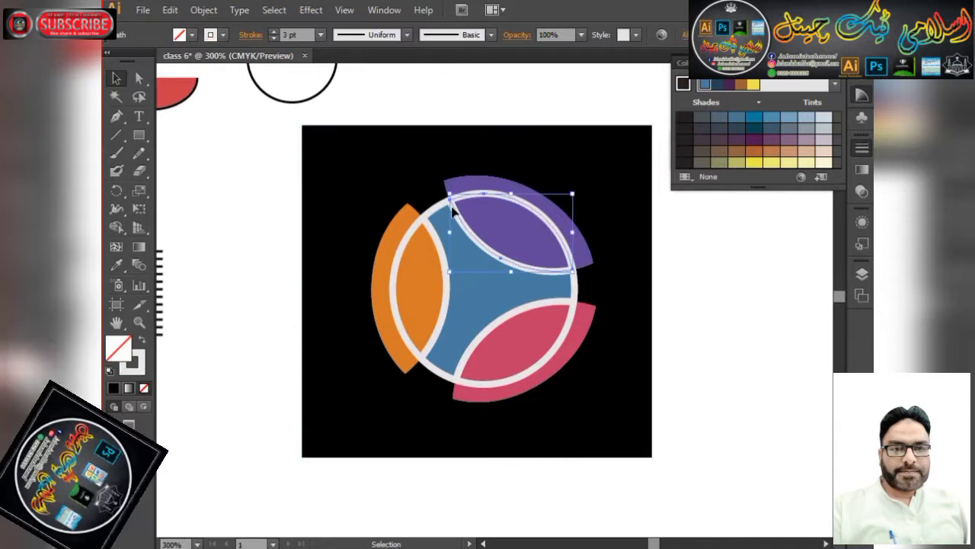
left_click(362, 232)
left_click(276, 201)
left_click_drag(255, 170, 596, 404)
key("ctrl+g")
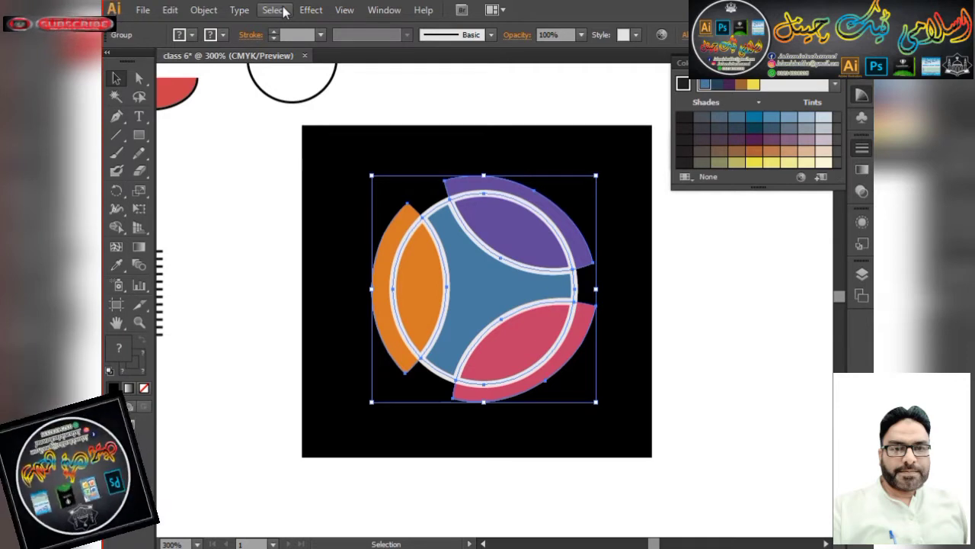
Apply a Feather effect with an 8 pt radius to the logo group, then deselect it to check the softened edges.
left_click(311, 10)
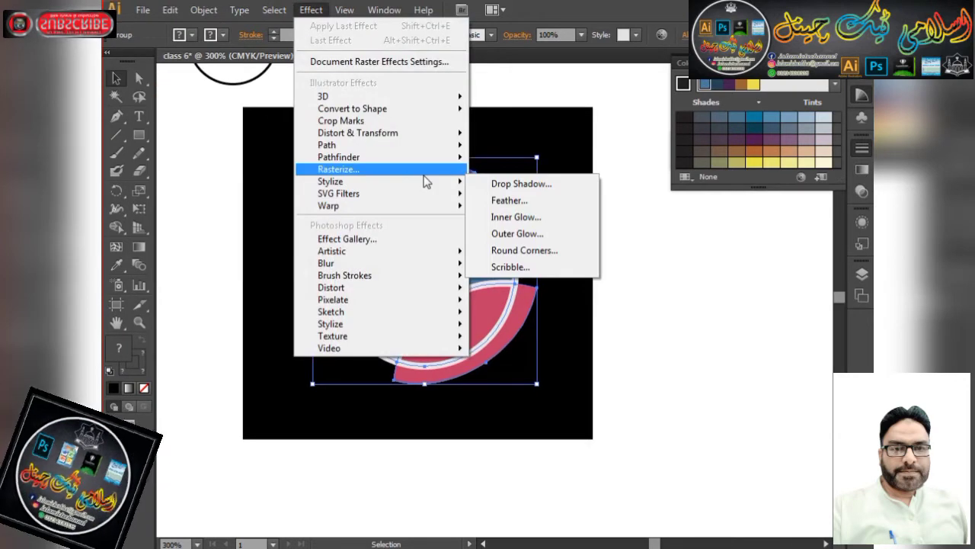
mouse_move(455, 191)
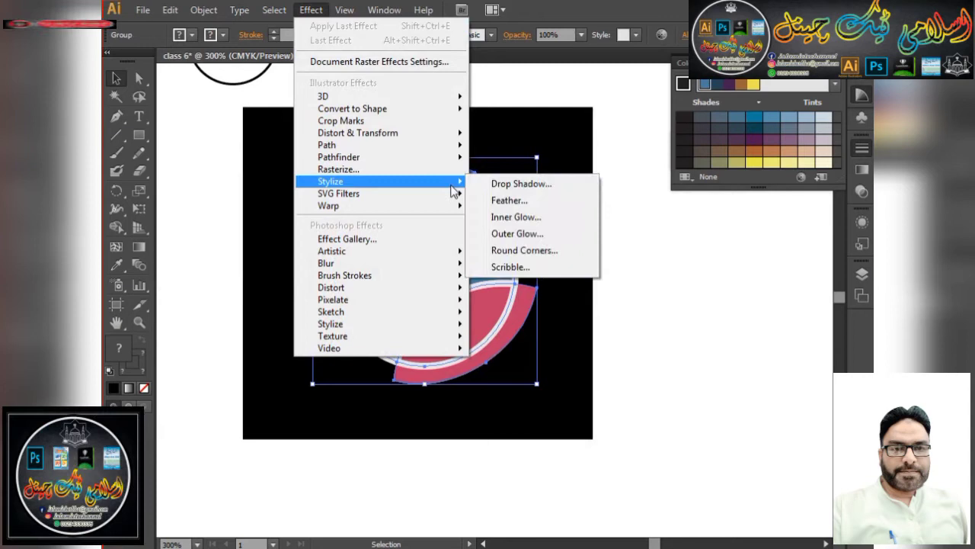
left_click(538, 204)
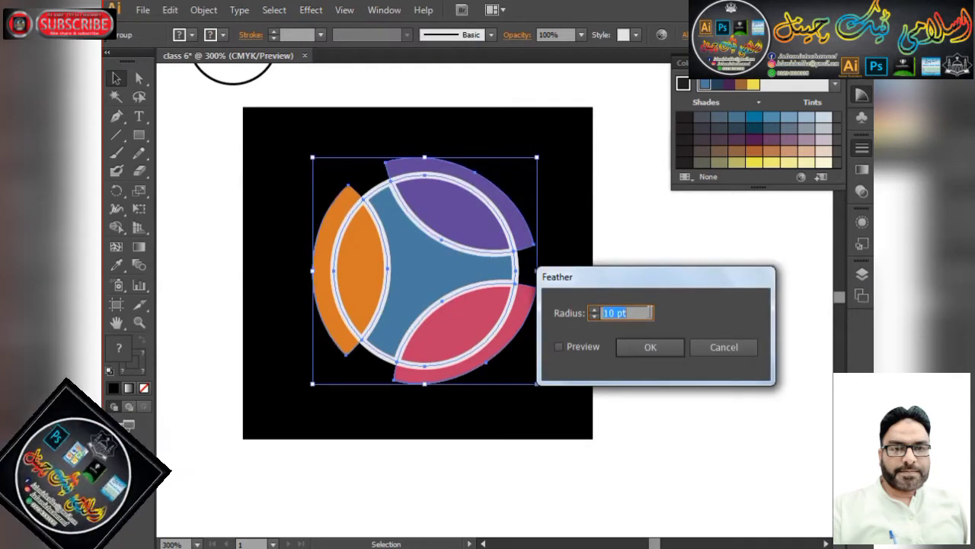
left_click(573, 346)
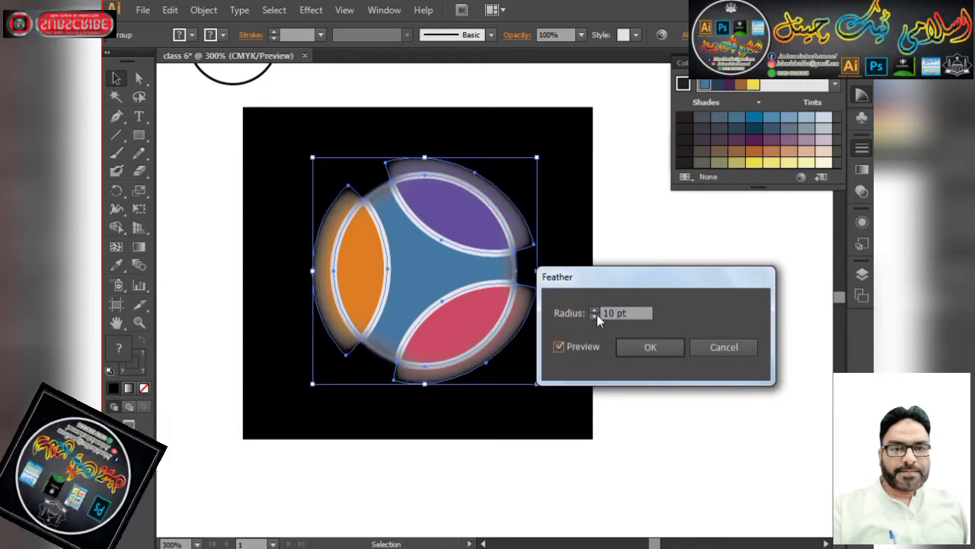
left_click(595, 316)
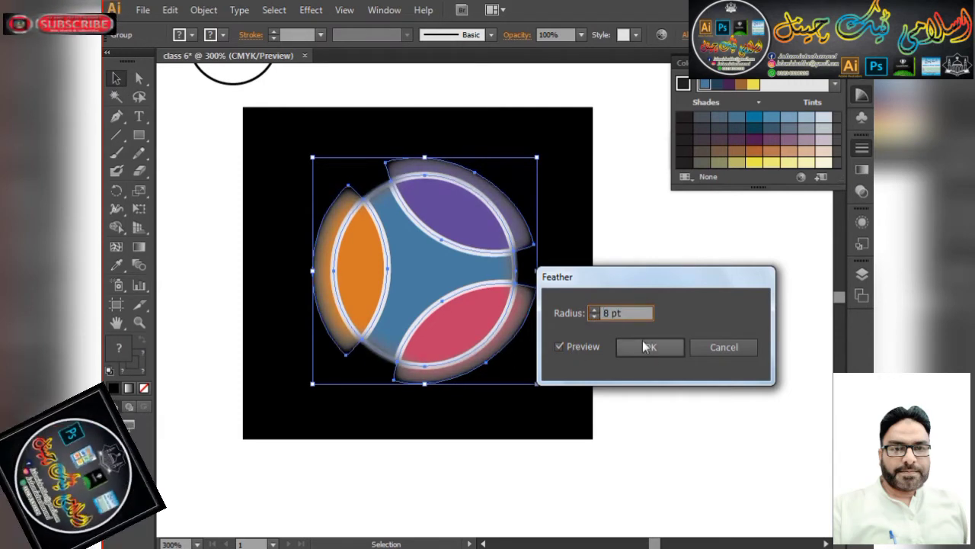
left_click(644, 343)
left_click(622, 290)
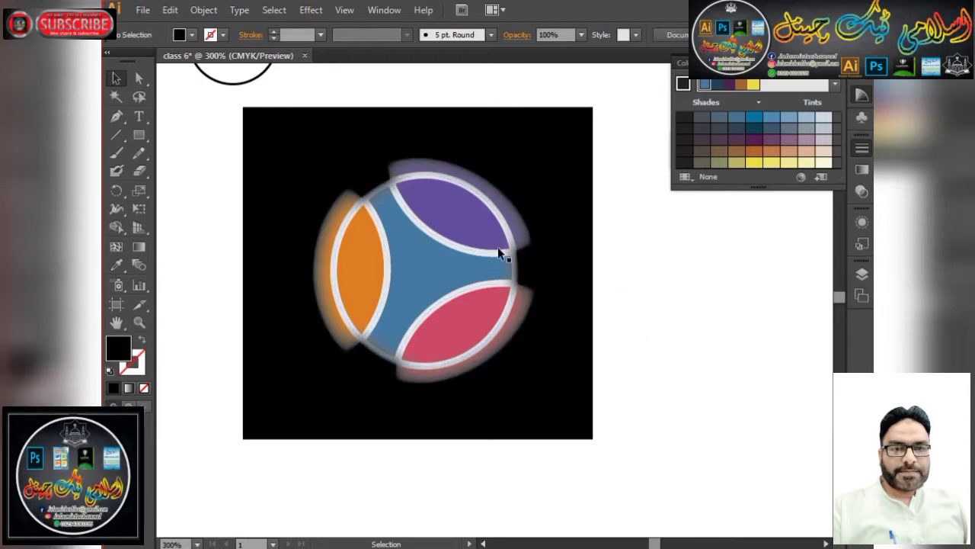
scroll(440, 285, "up", 2)
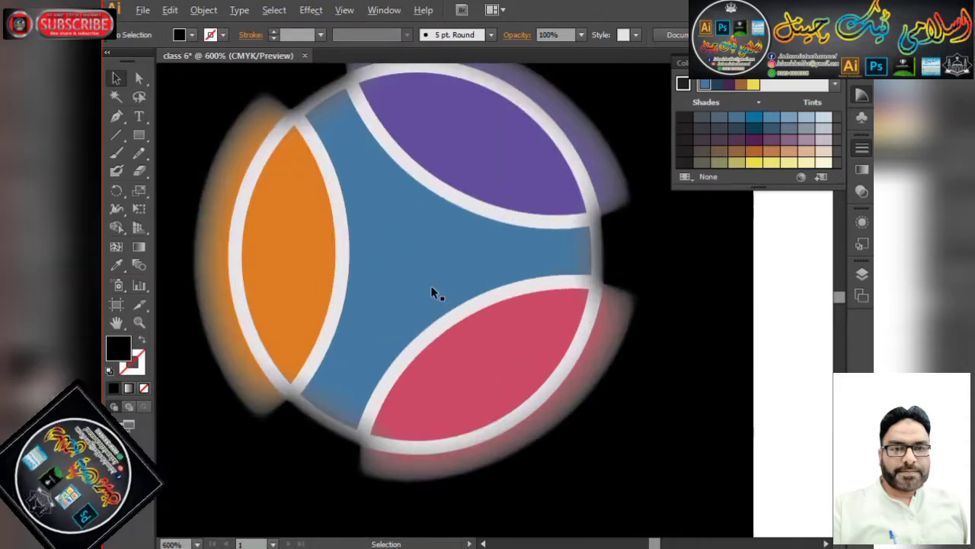
scroll(437, 293, "down", 1)
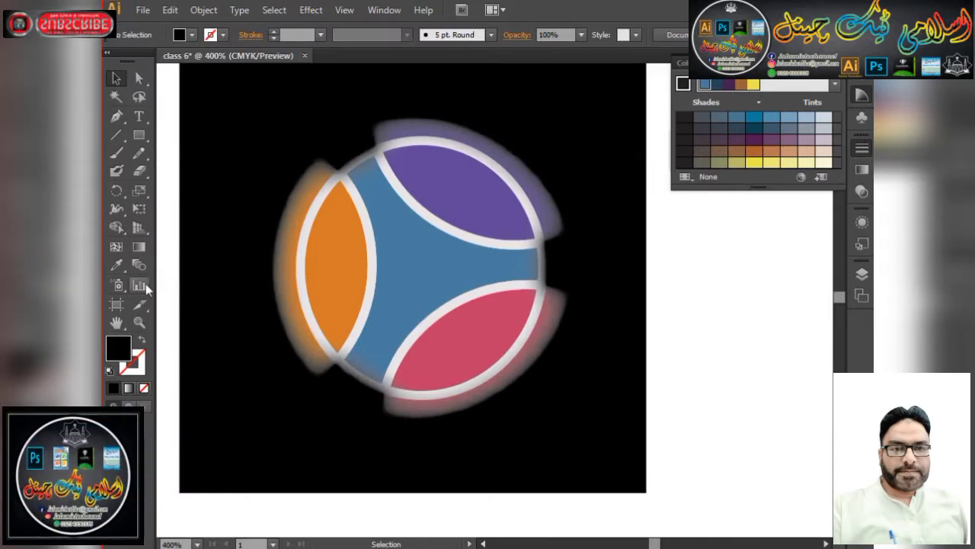
Add the text "logo design" above the logo on the black background and fill it yellow.
left_click(139, 116)
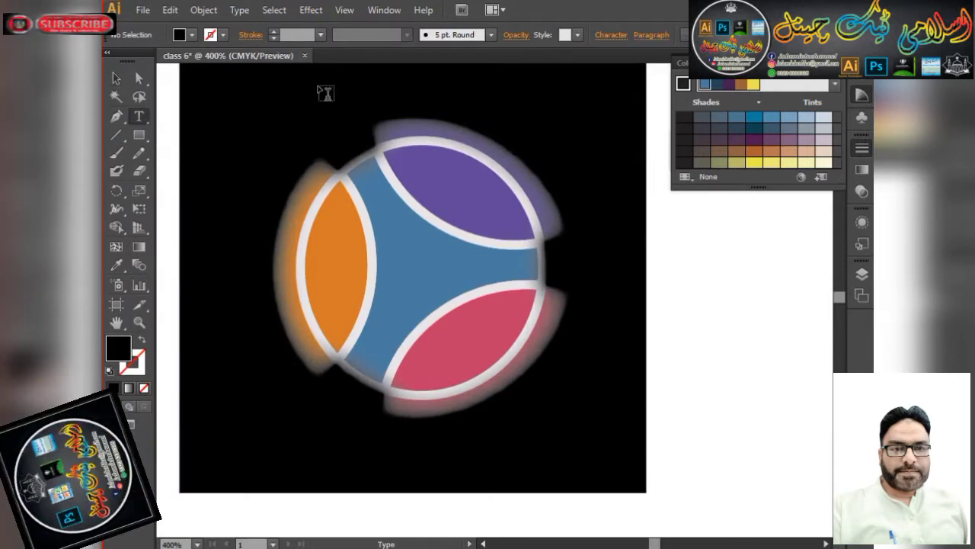
left_click(321, 90)
scroll(335, 63, "up", 1)
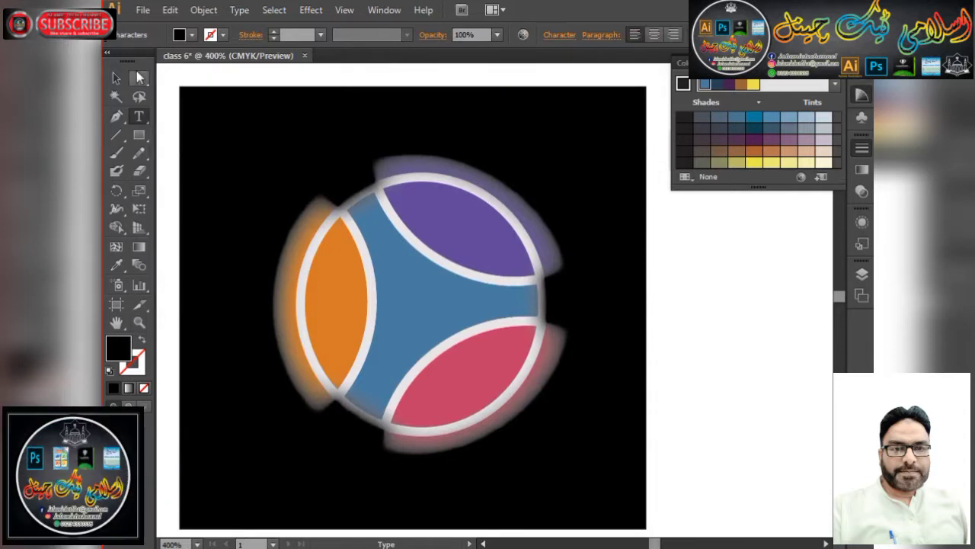
left_click(115, 78)
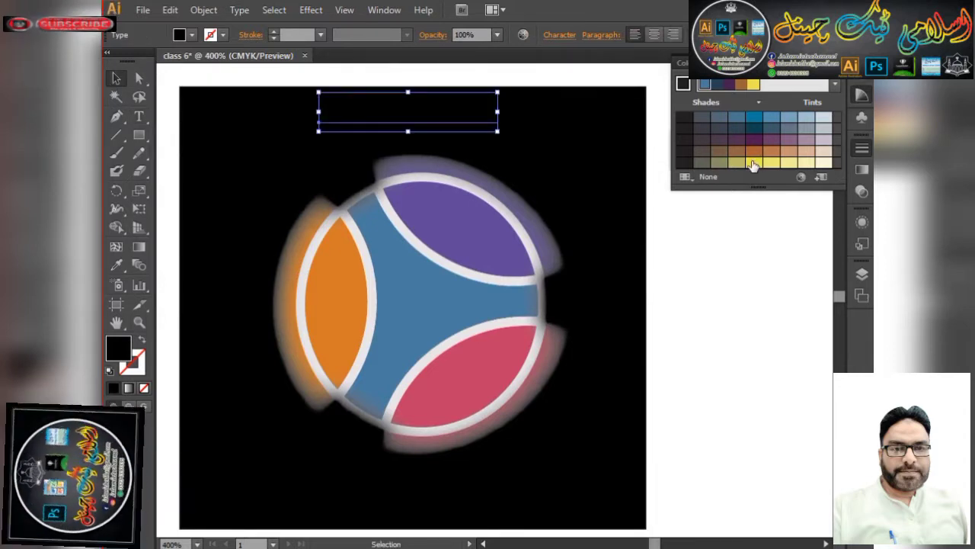
left_click(753, 164)
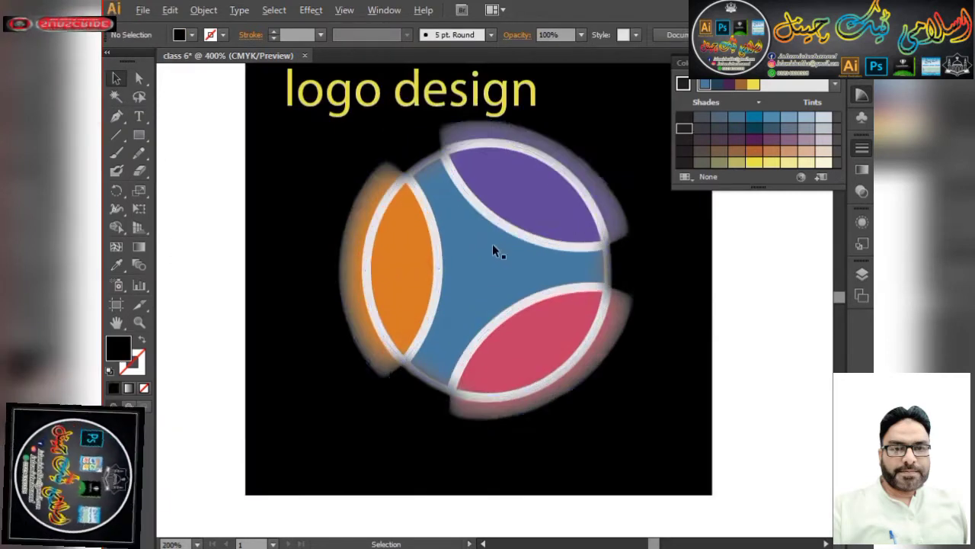
Start an Inner Glow effect on the logo group with preview enabled and move its dialog away from the artwork.
left_click(496, 238)
left_click(311, 9)
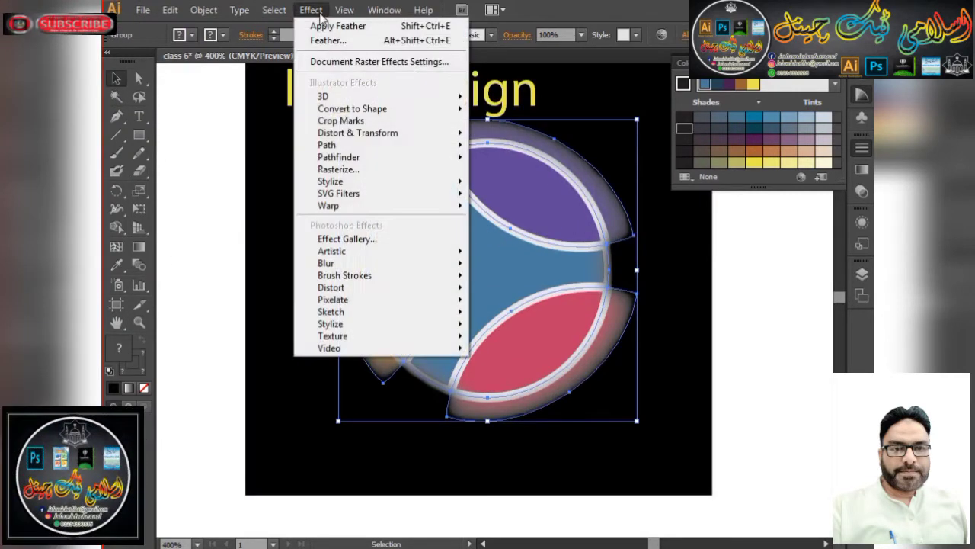
mouse_move(419, 196)
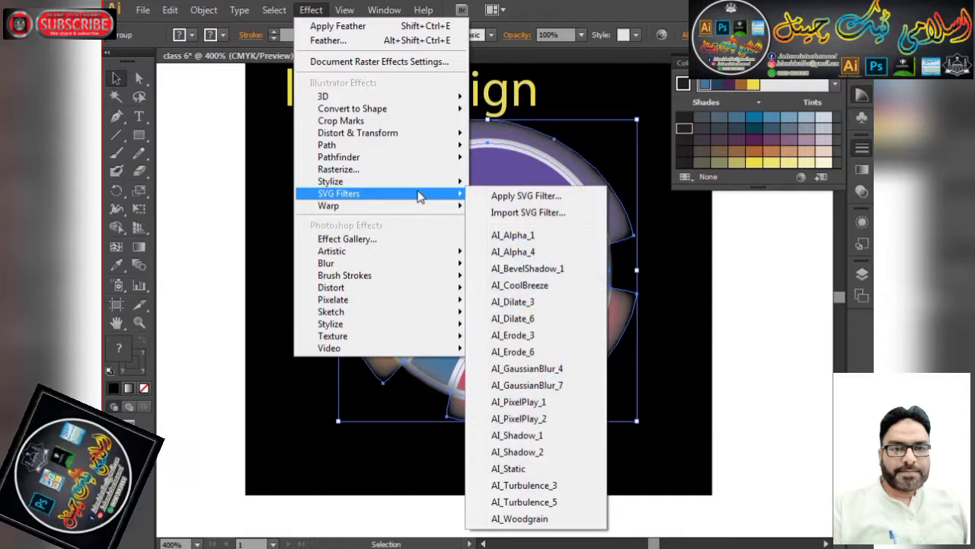
mouse_move(438, 181)
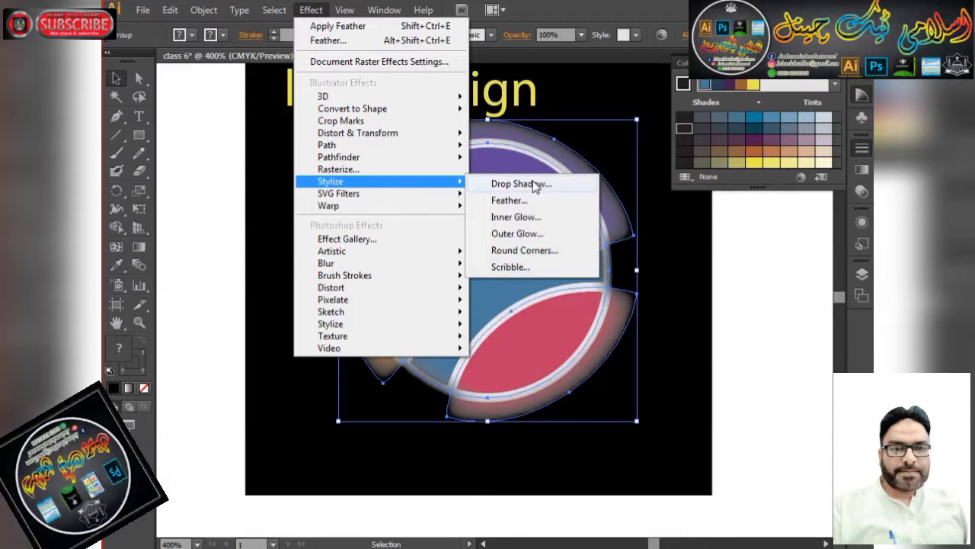
left_click(559, 218)
left_click(391, 327)
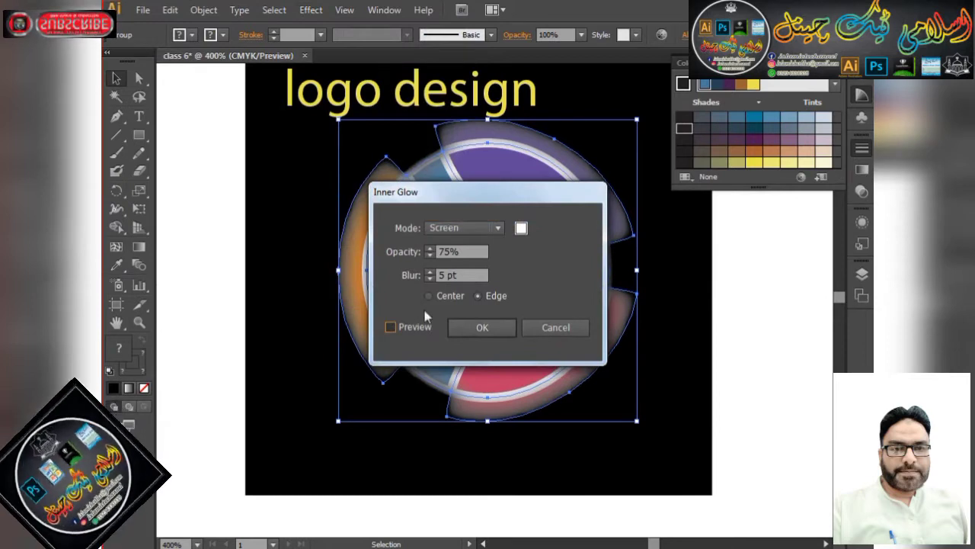
left_click_drag(470, 188, 326, 250)
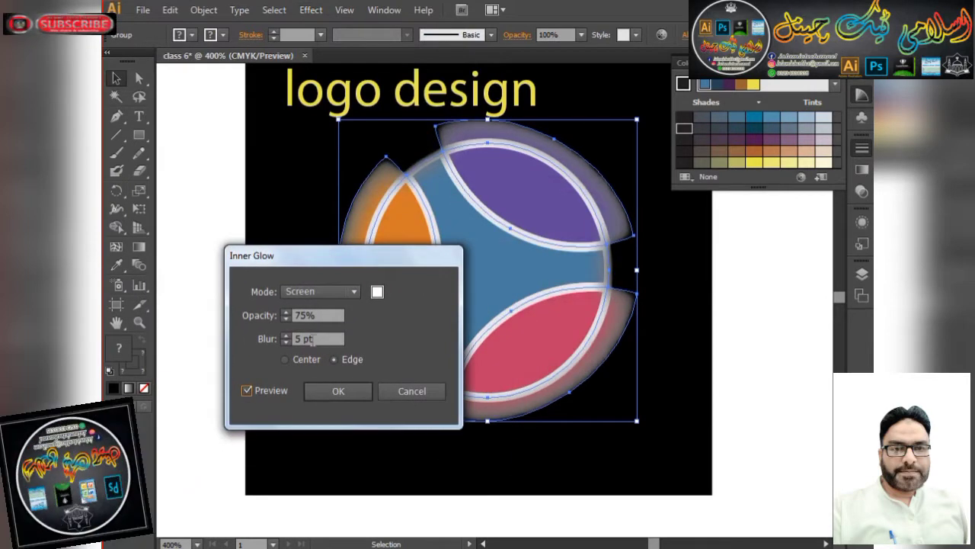
Try inner glow blur values of 13 pt and 25 pt, then set the blur to 33 pt.
left_click(330, 338)
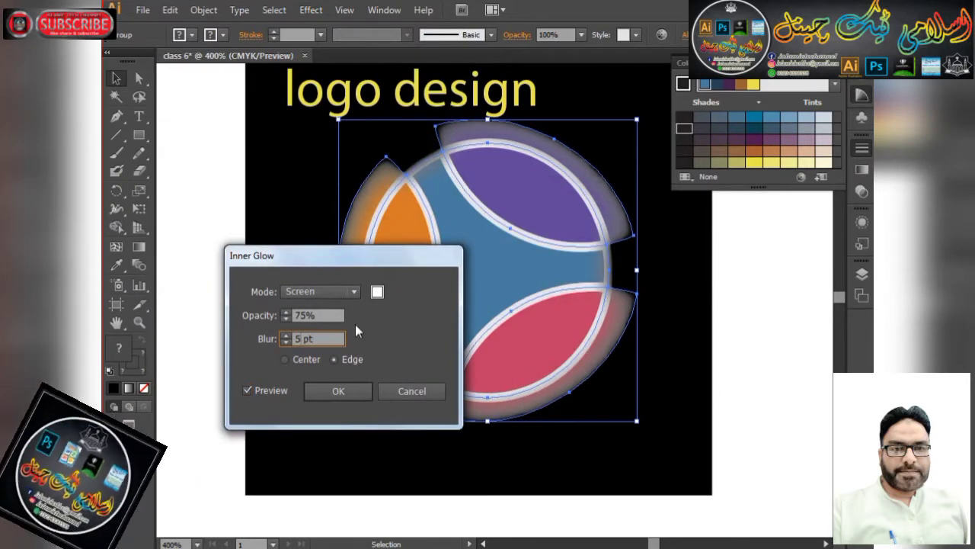
type("13")
key("Tab")
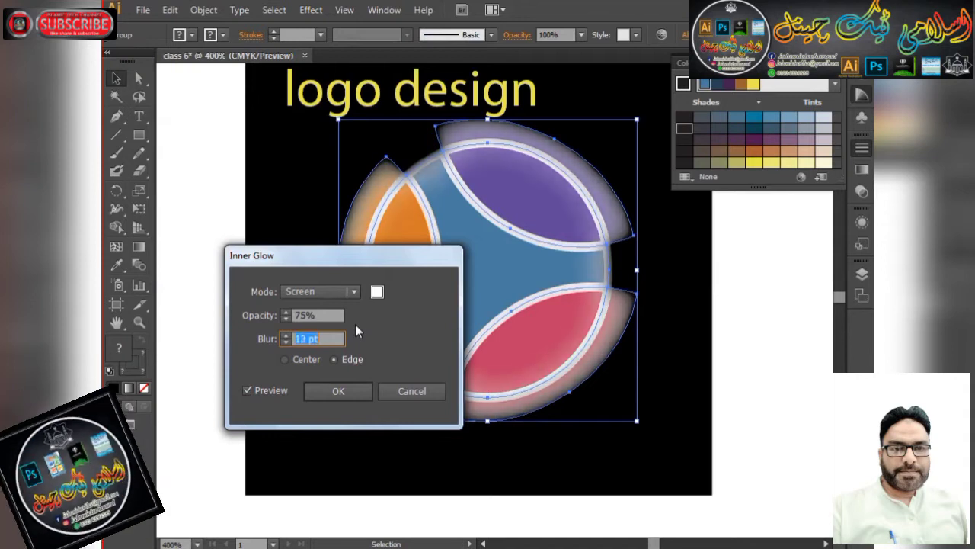
type("25")
key("Tab")
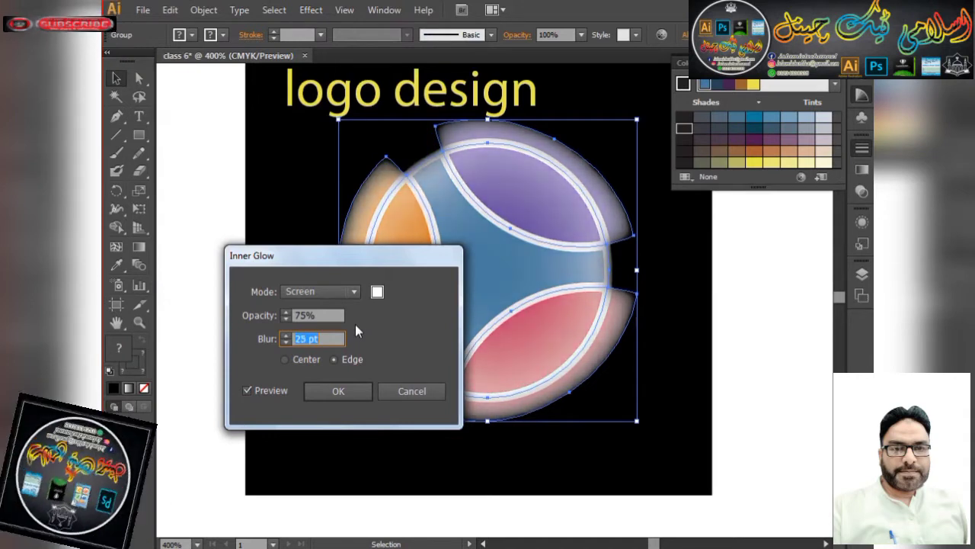
type("33")
key("Tab")
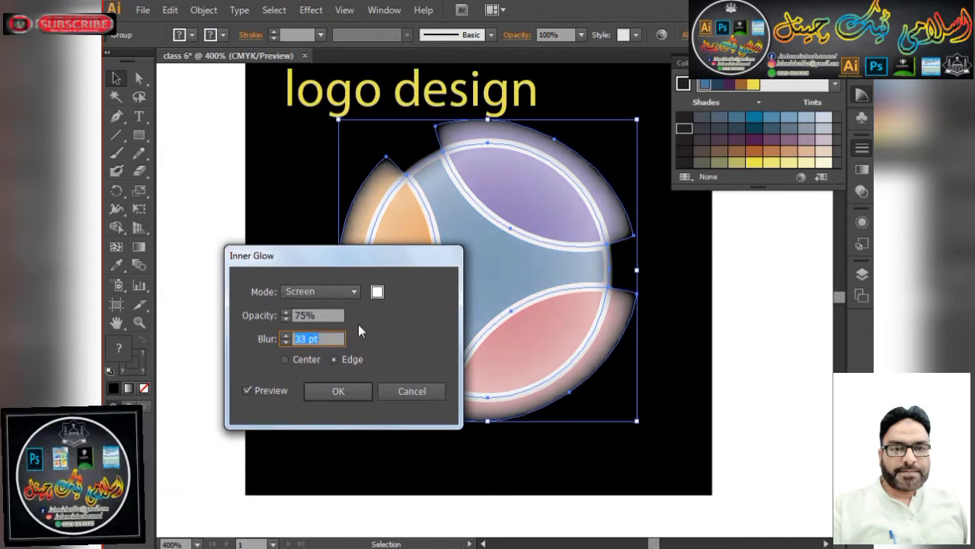
Change the inner glow colour to near-black and its blending mode to Lighten.
left_click(377, 291)
left_click(463, 336)
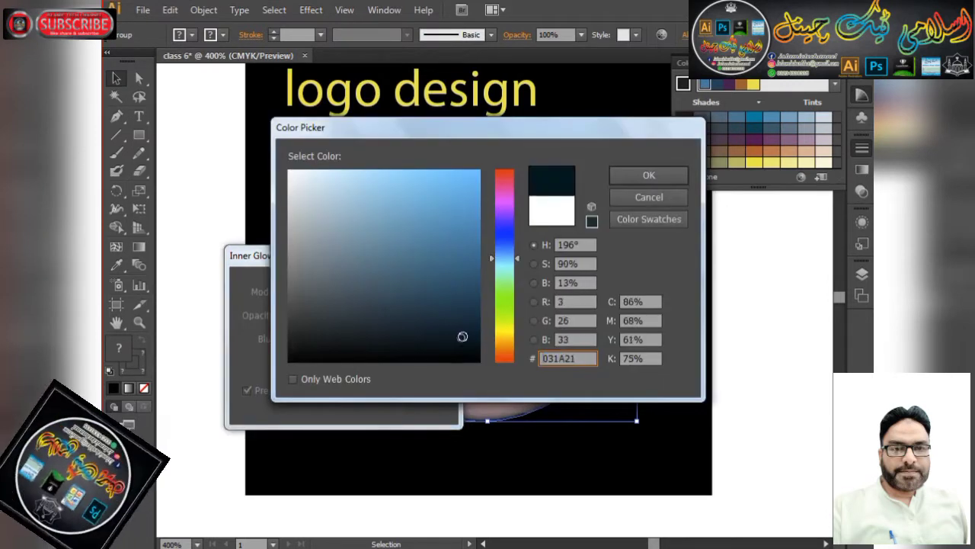
left_click(468, 353)
left_click(648, 175)
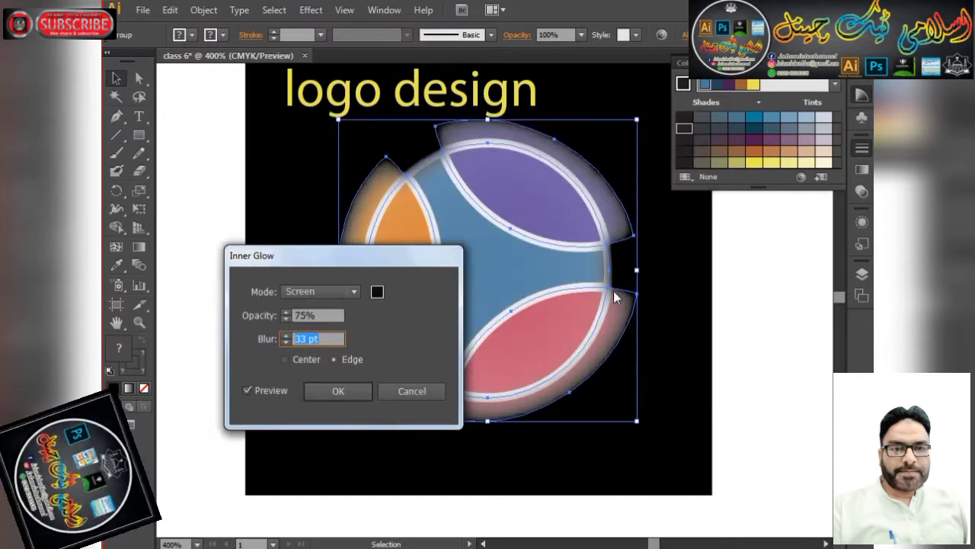
left_click(321, 292)
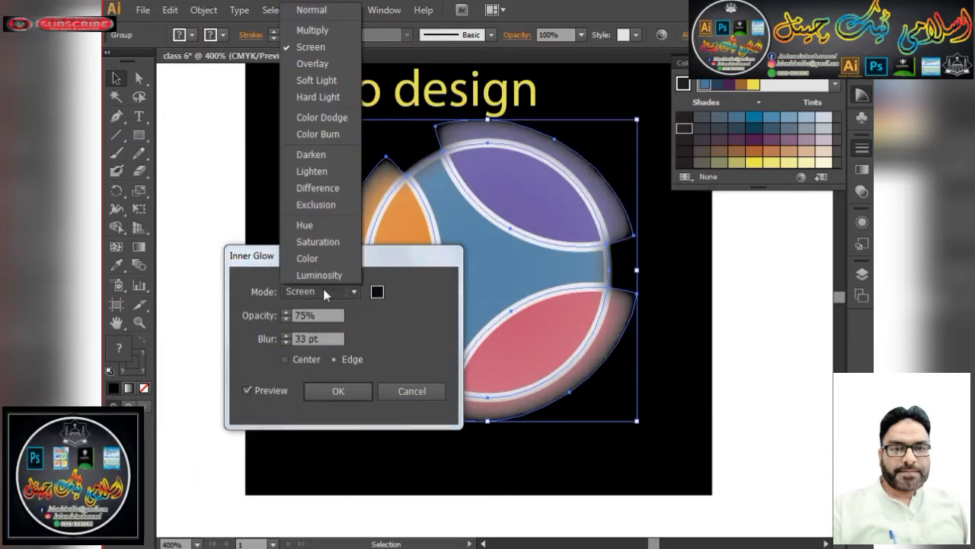
left_click(333, 172)
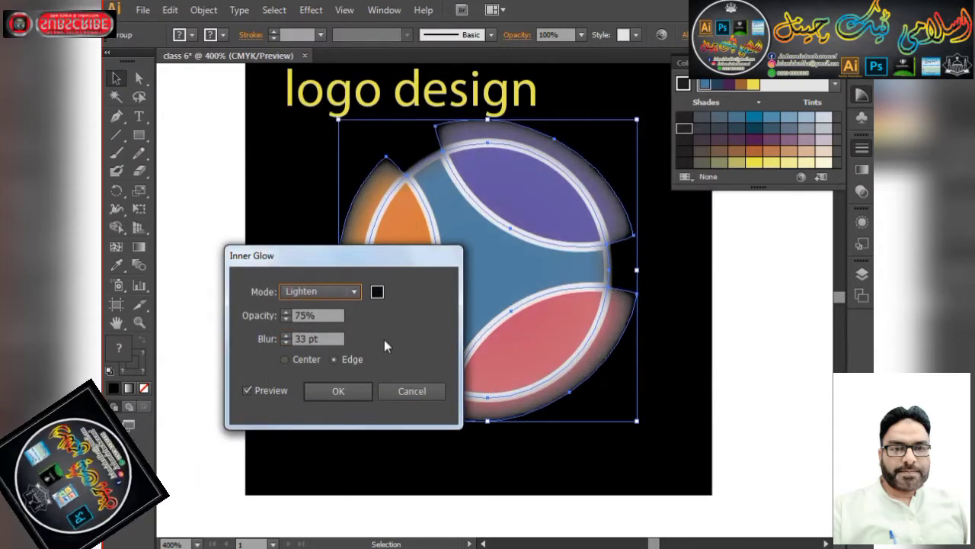
Set the inner glow opacity to 25%, choose the Hard Light mode and apply the effect.
left_click(304, 316)
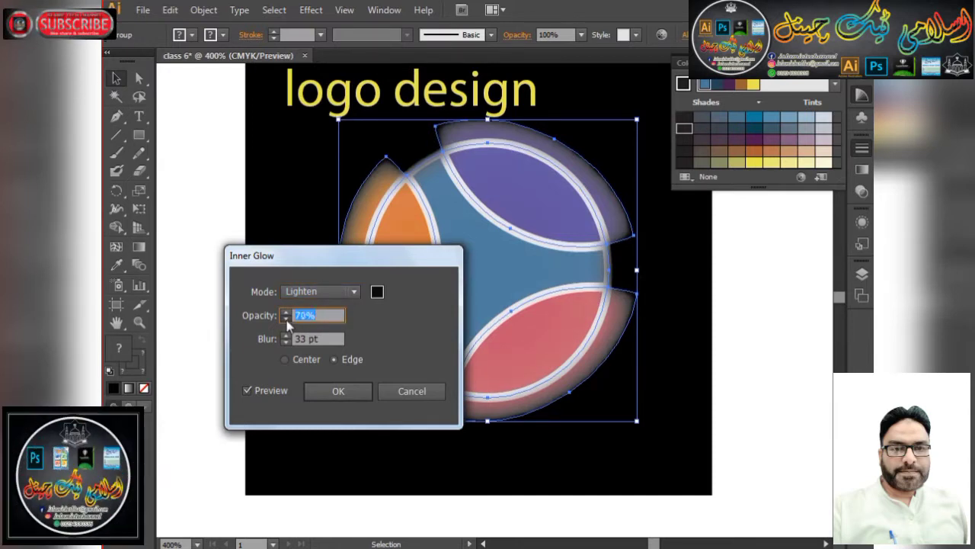
key("Down")
key("Down")
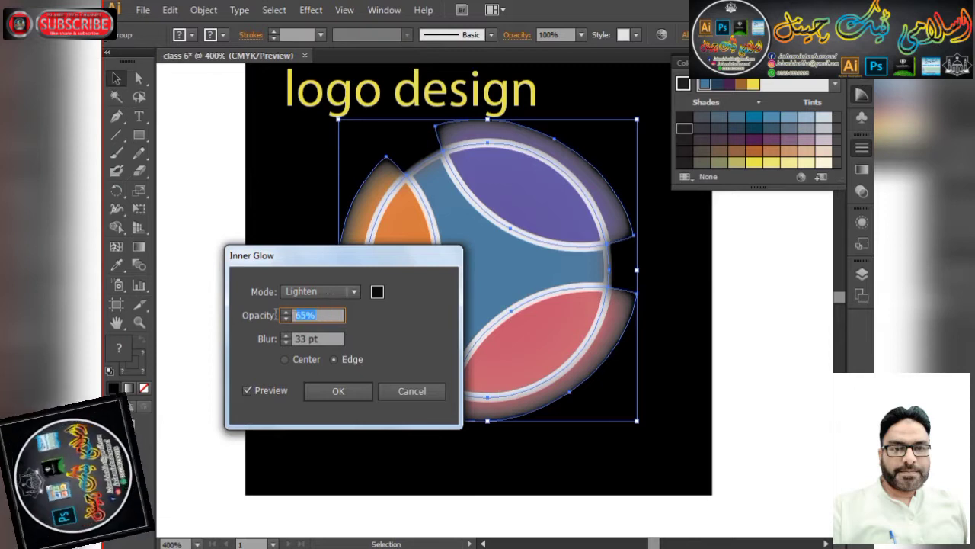
type("25")
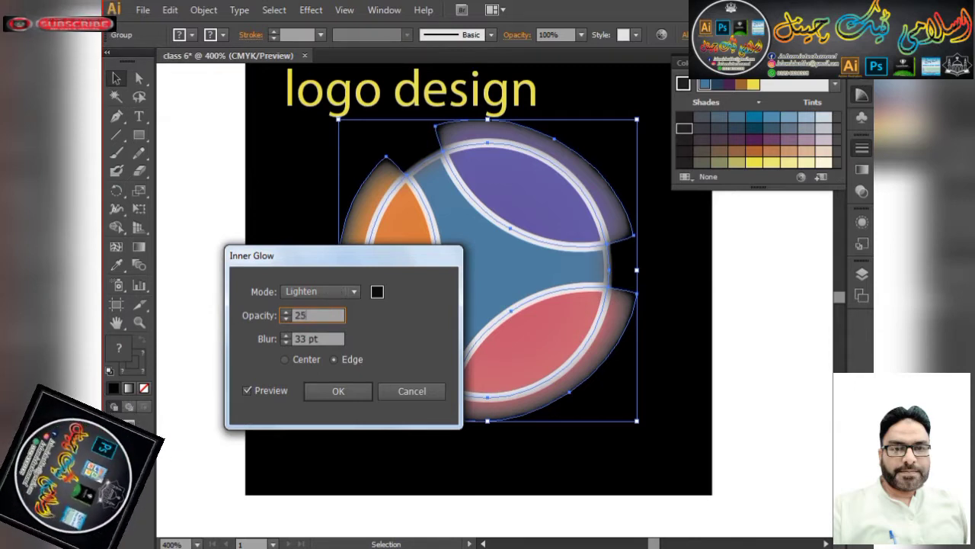
left_click(262, 391)
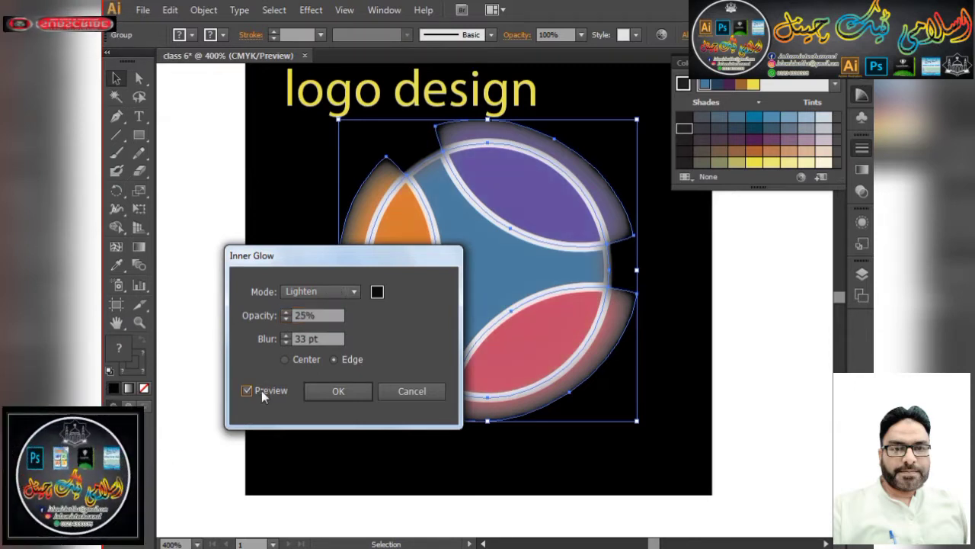
left_click(332, 296)
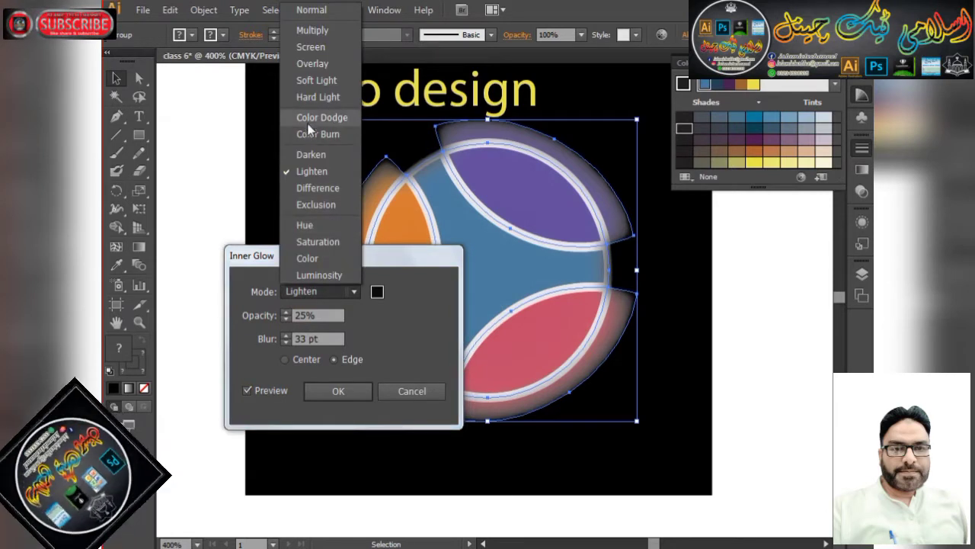
left_click(324, 96)
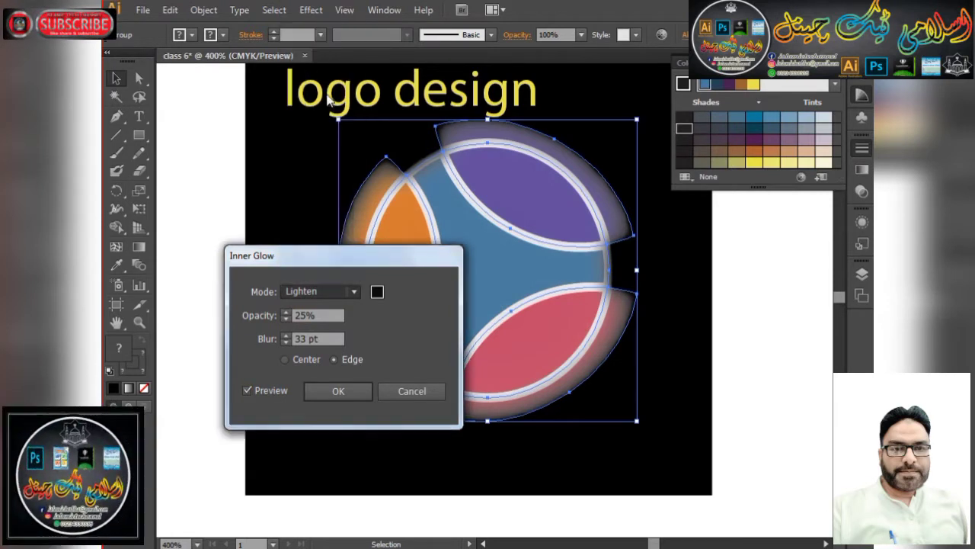
left_click(349, 389)
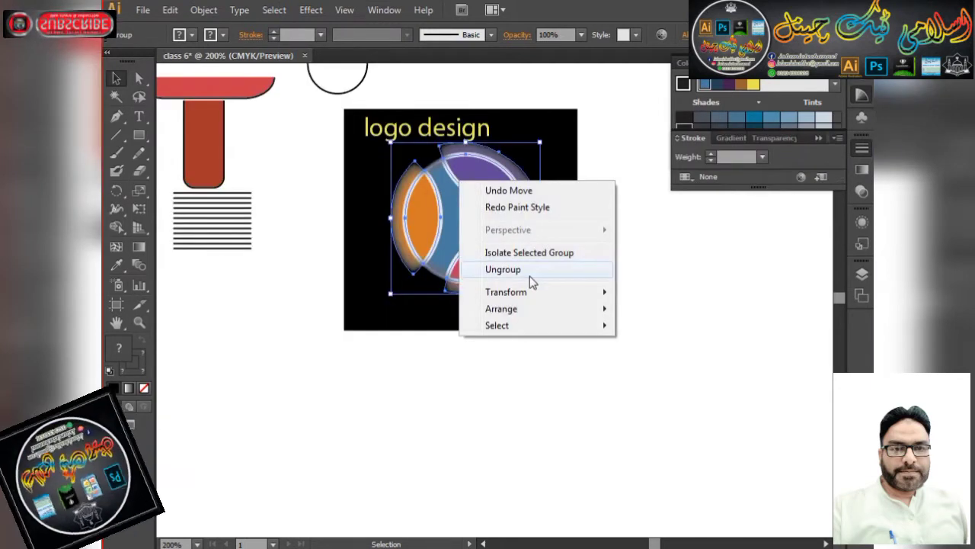
Ungroup the logo pieces to drop the group effects and group them again.
left_click(529, 270)
right_click(477, 185)
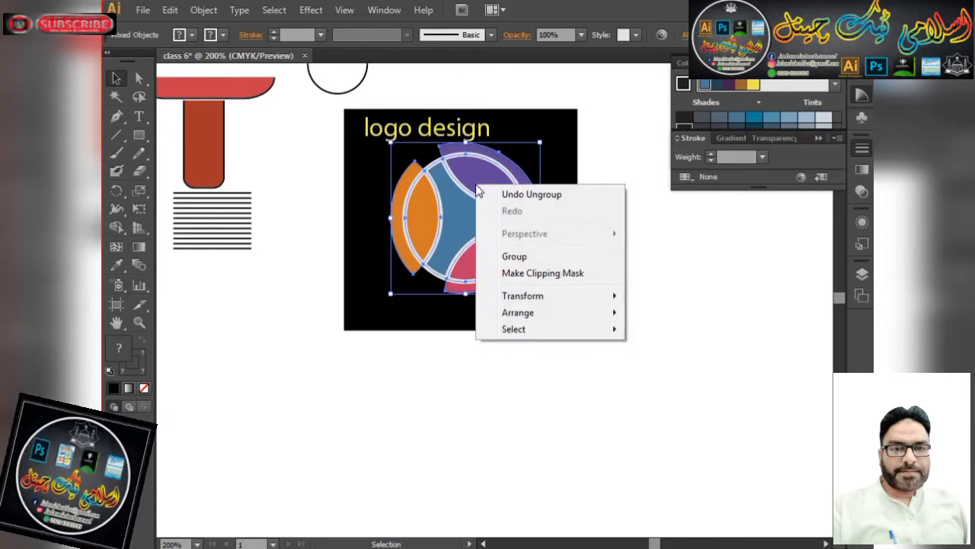
left_click(551, 262)
key("ctrl+plus")
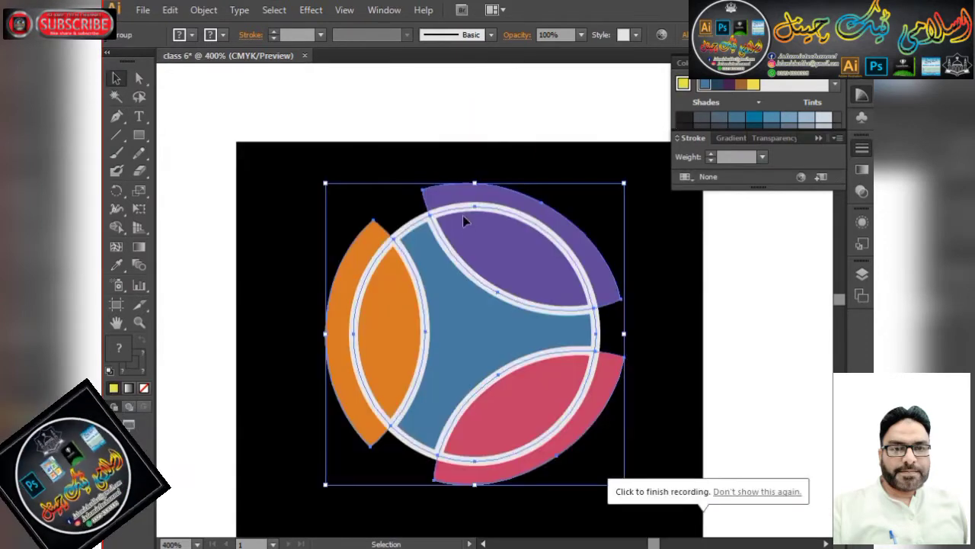
key("a")
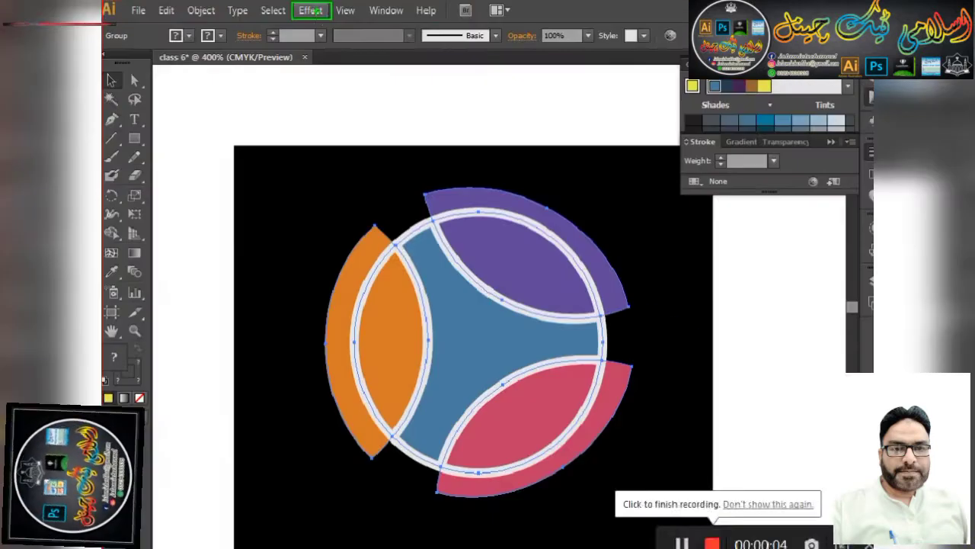
Apply an Outer Glow to the logo group in Screen mode with 75% opacity and 2 pt blur.
left_click(320, 23)
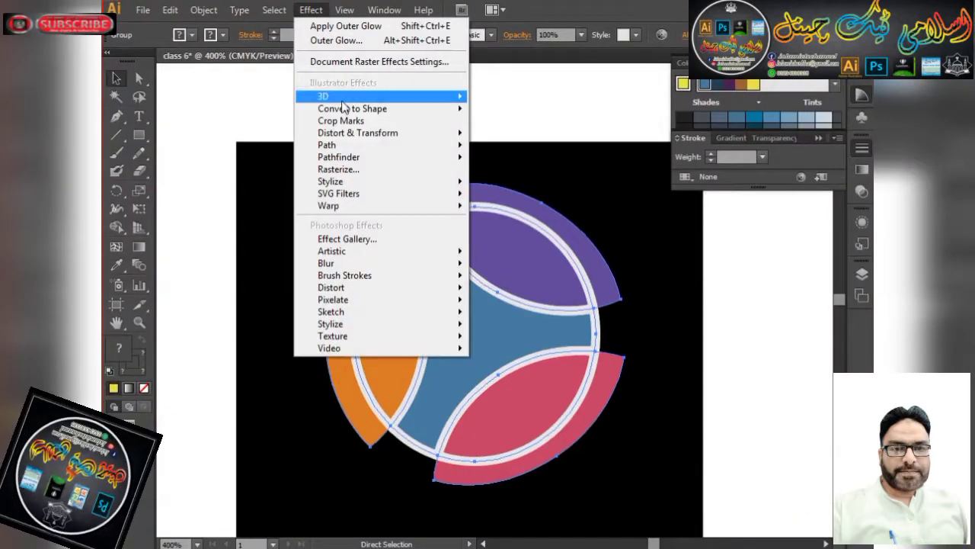
mouse_move(402, 185)
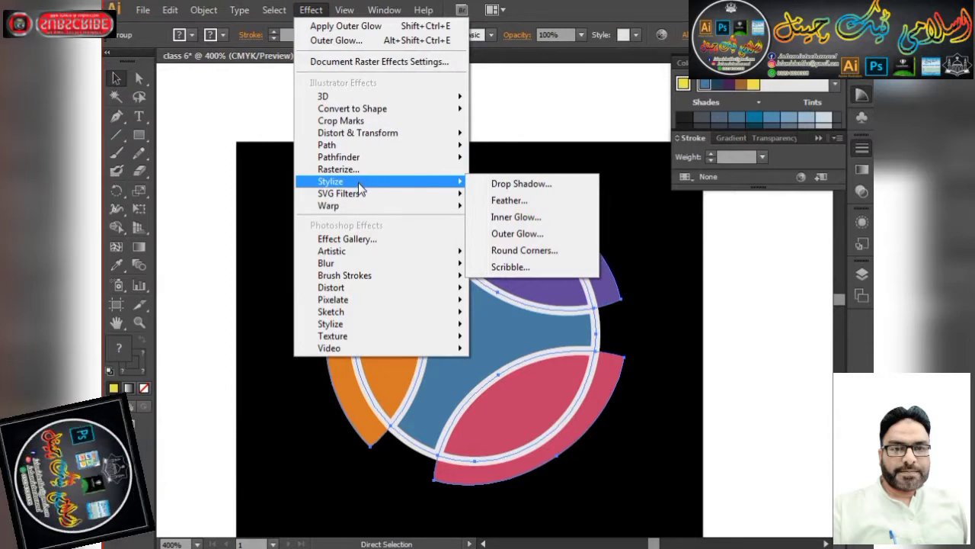
left_click(524, 236)
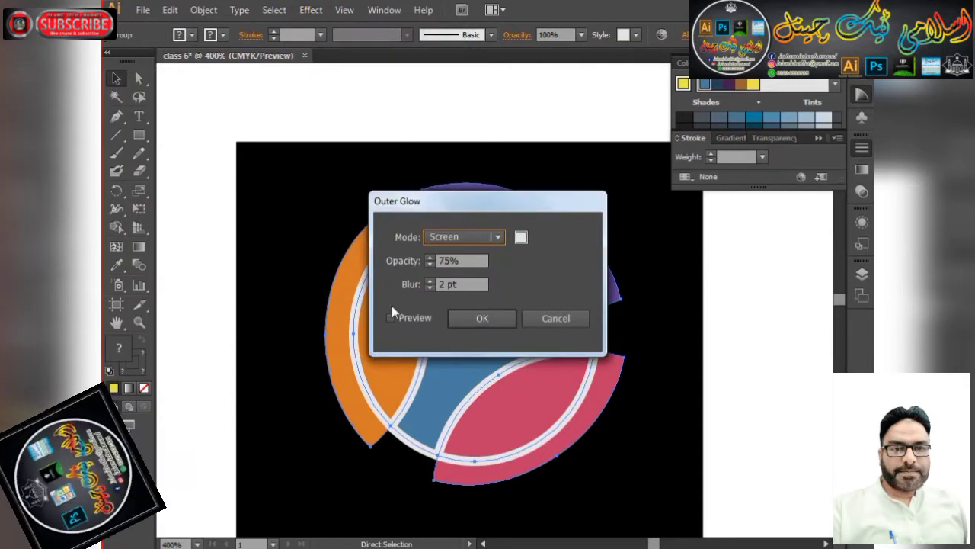
left_click(391, 318)
left_click(483, 318)
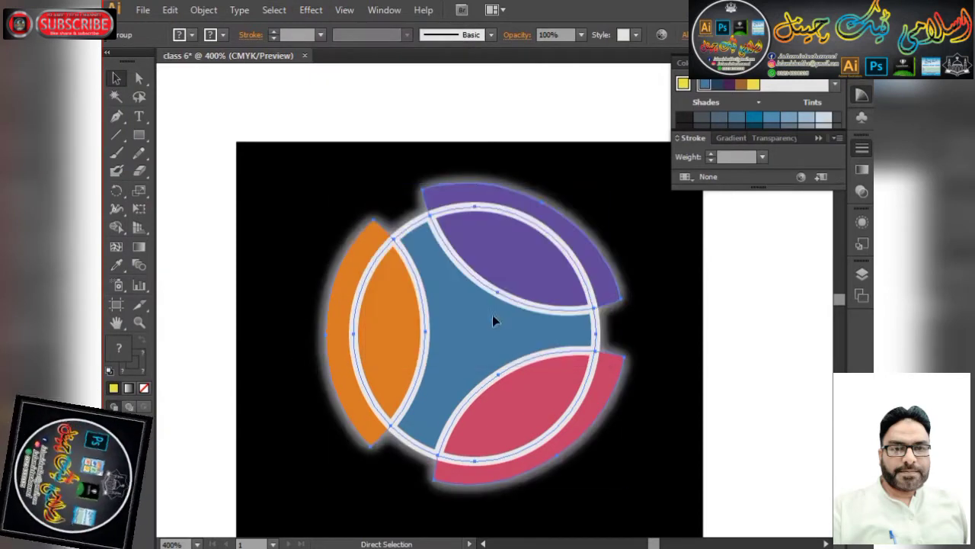
Add a text title below the logo reading "company neame" with "creative" on a second line.
key("v")
scroll(503, 305, "down", 3)
scroll(503, 360, "up", 1)
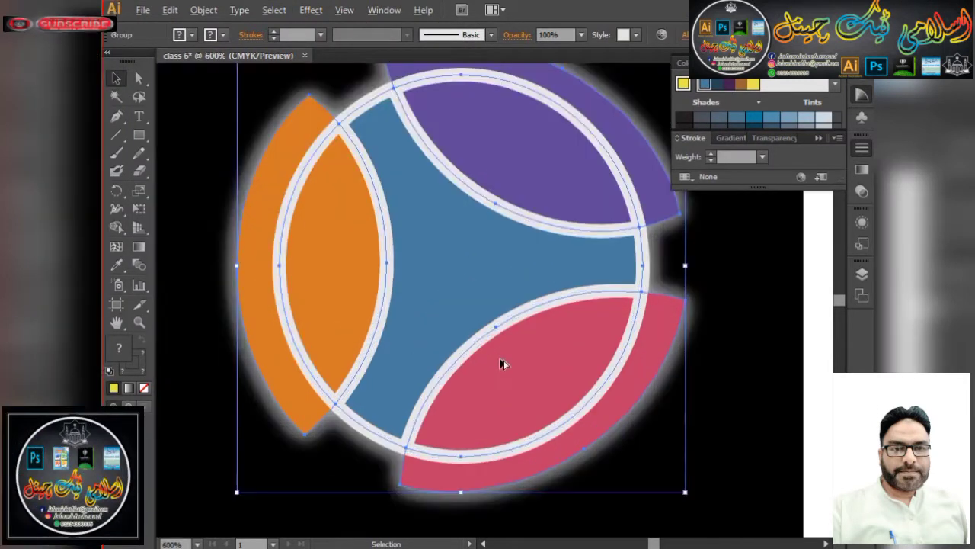
scroll(525, 355, "down", 2)
scroll(526, 472, "up", 2)
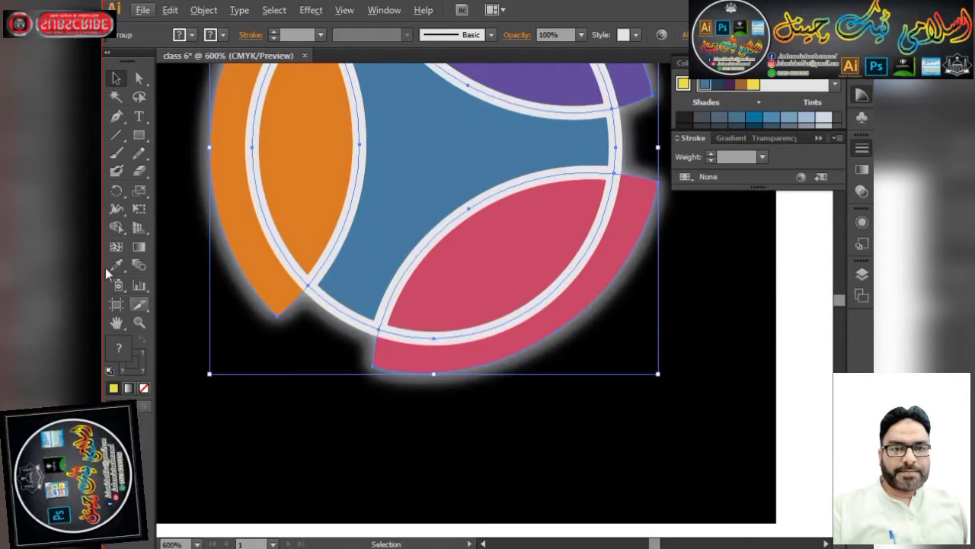
left_click(139, 115)
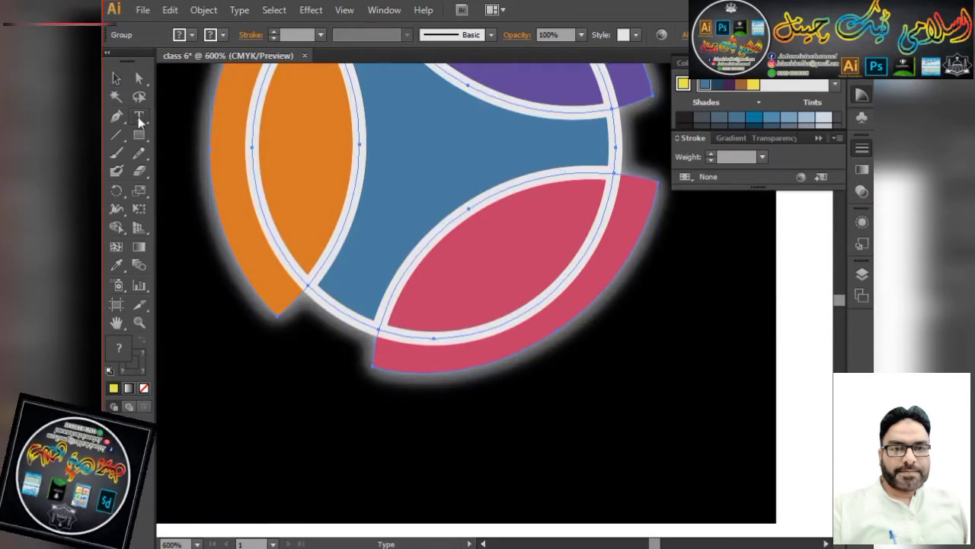
left_click(280, 421)
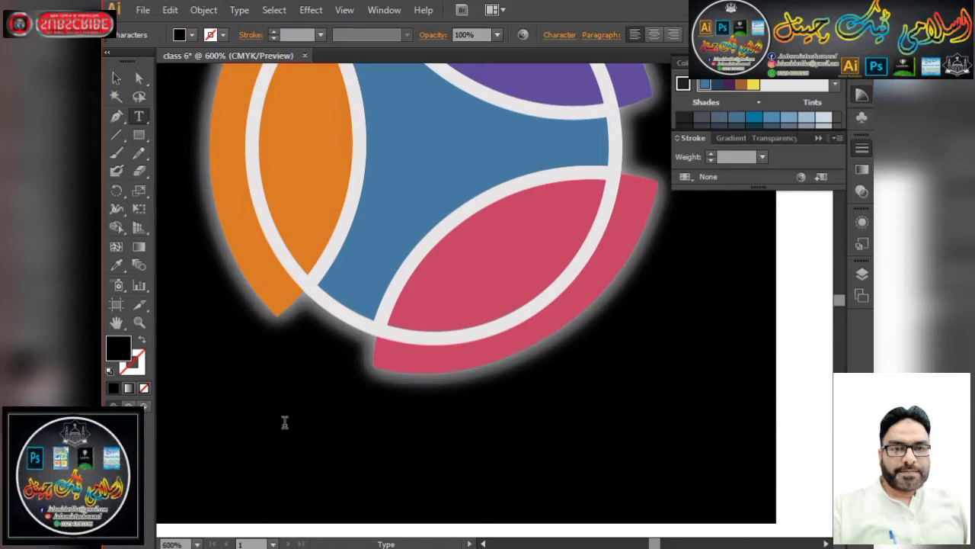
Fill the two-line title with pale pink and stretch it wider beneath the logo.
double_click(118, 348)
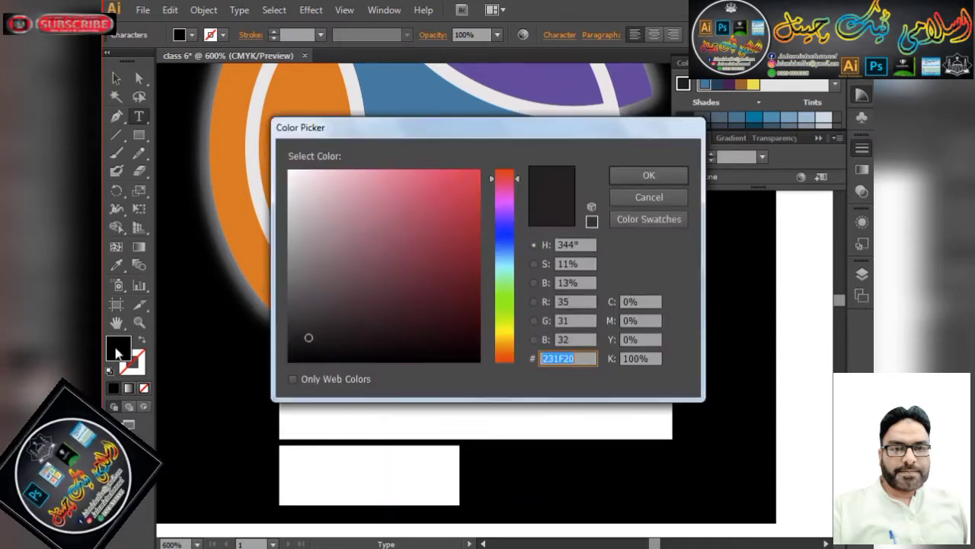
left_click(316, 192)
left_click(635, 180)
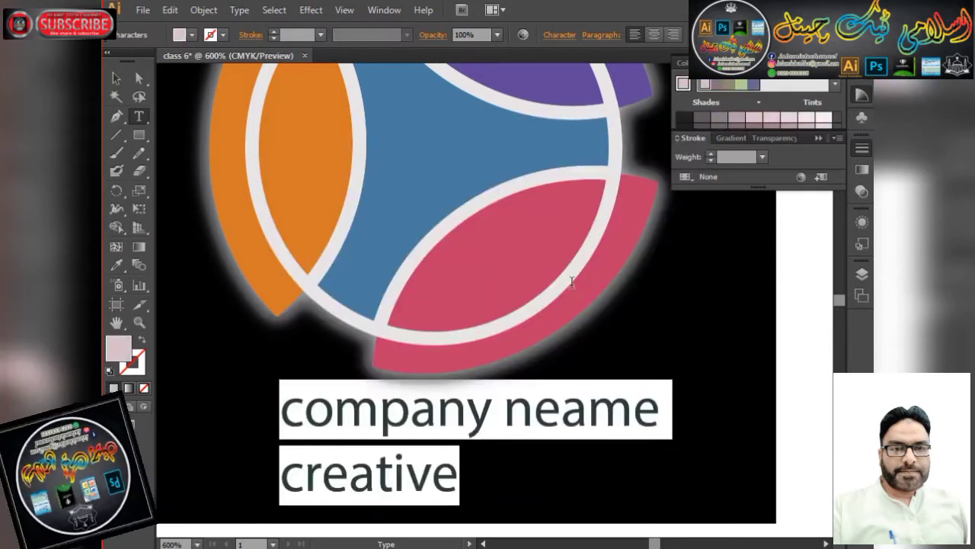
key("Escape")
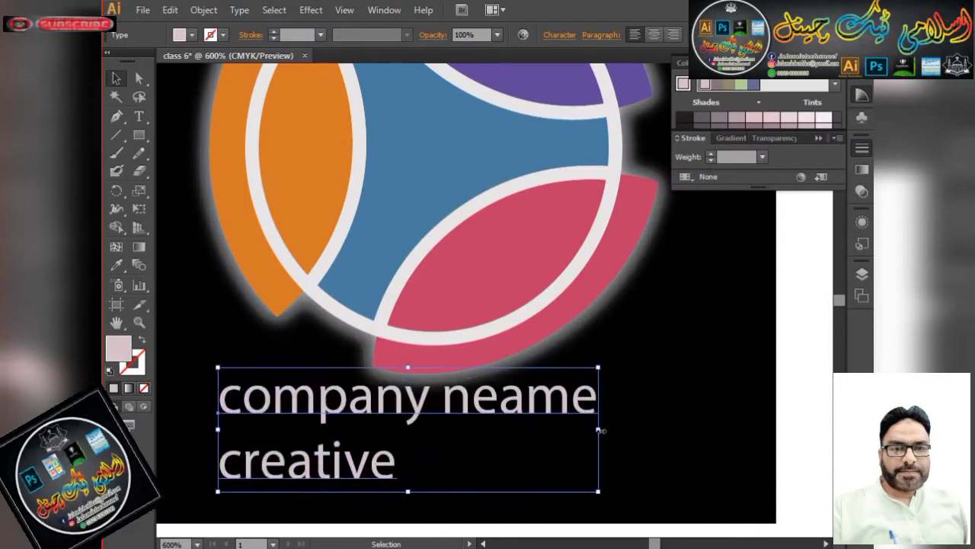
left_click_drag(601, 425, 724, 425)
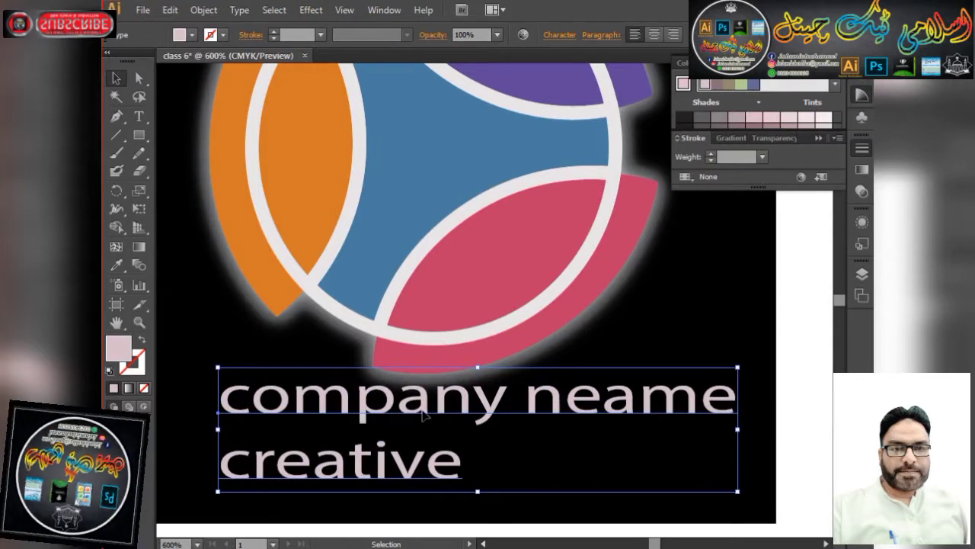
Copy the word "creative" from the title and delete it there.
key("t")
double_click(418, 459)
key("ctrl+c")
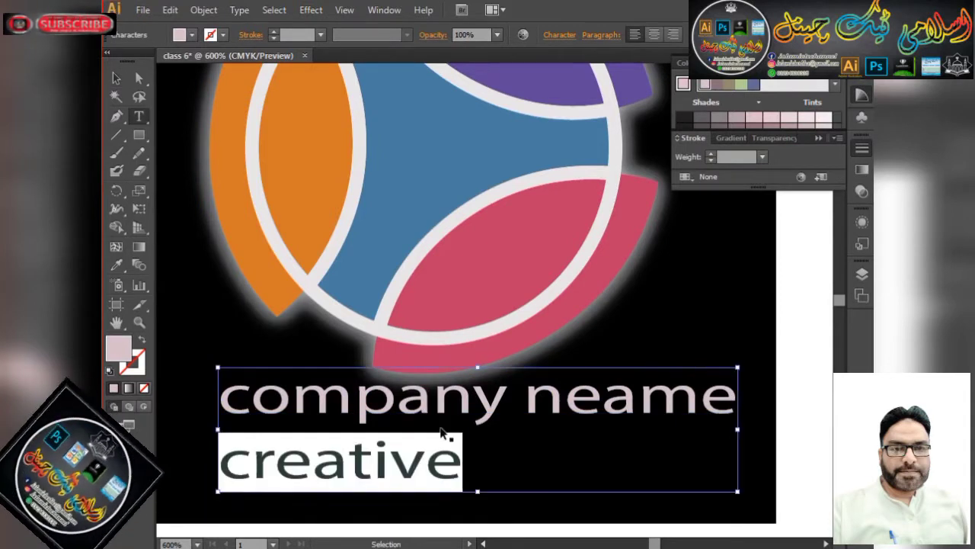
key("BackSpace")
scroll(412, 400, "down", 2)
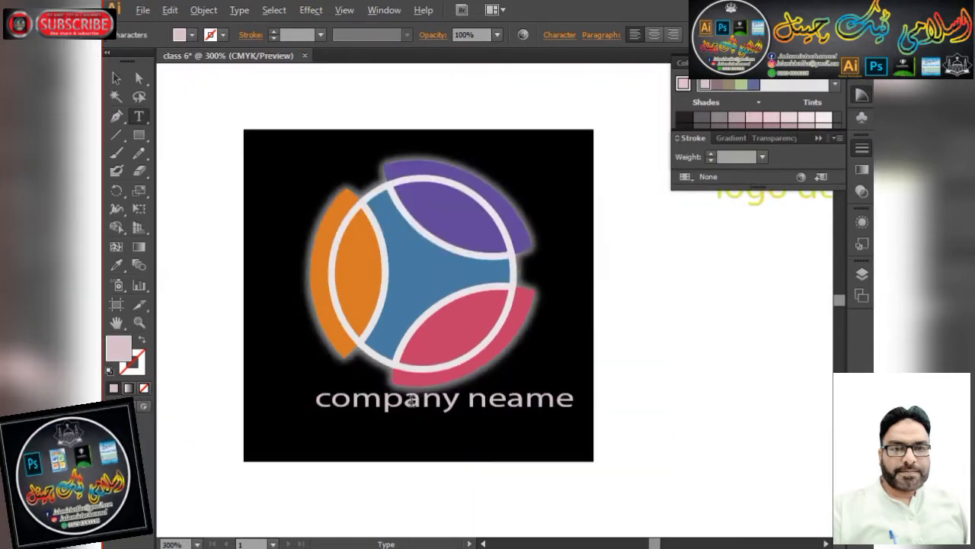
Move the "company neame" line slightly down and left so it sits under the logo.
left_click(114, 78)
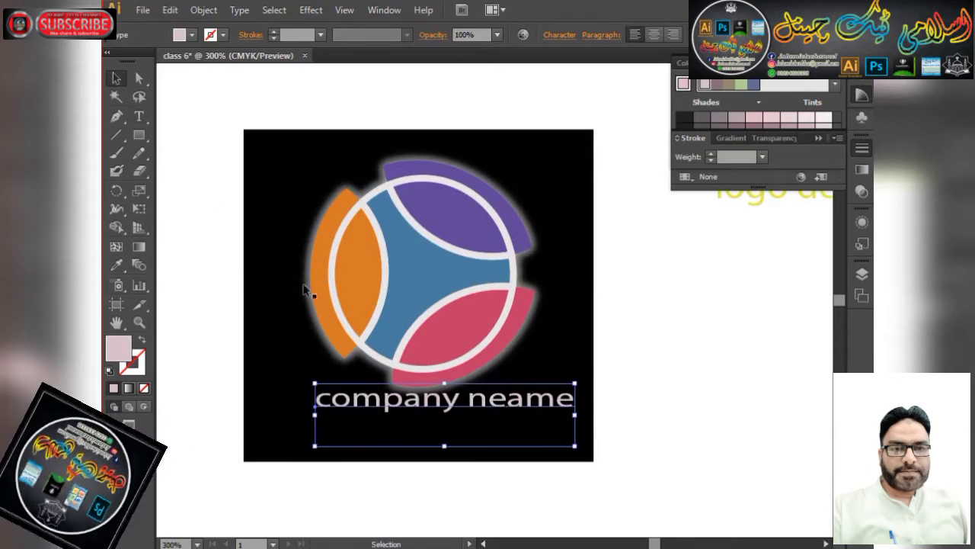
left_click_drag(431, 408, 408, 416)
left_click(679, 401)
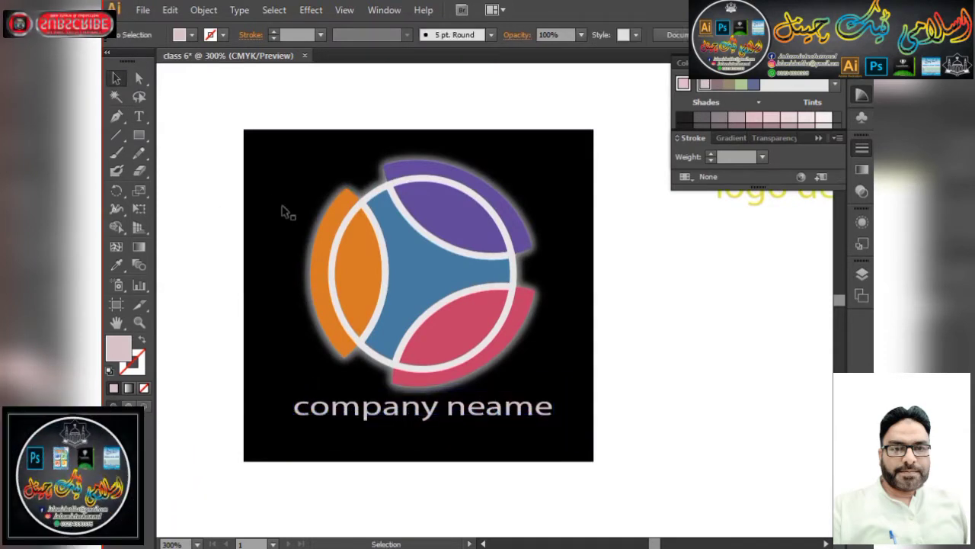
Paste "creative" as a separate text object and place it beneath "company neame".
left_click(139, 118)
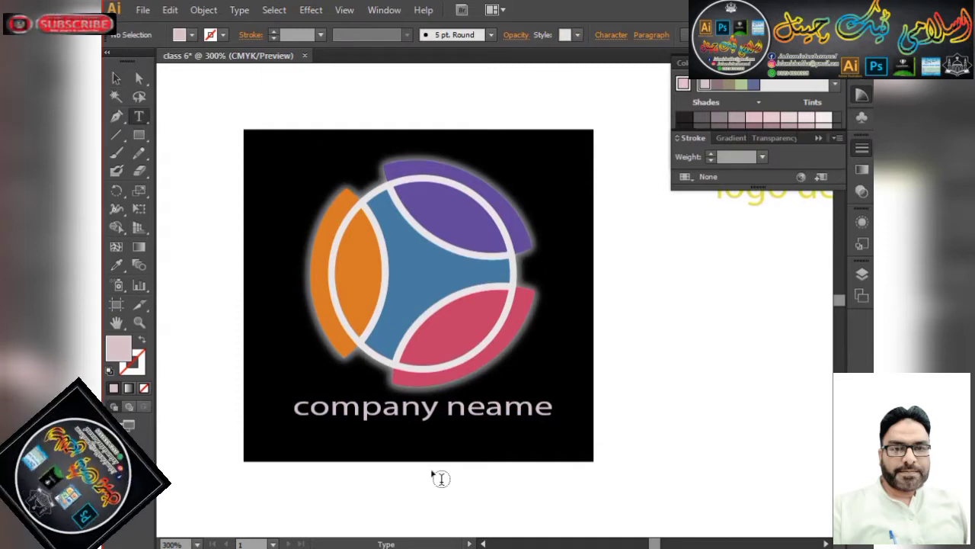
left_click(374, 461)
key("ctrl+z")
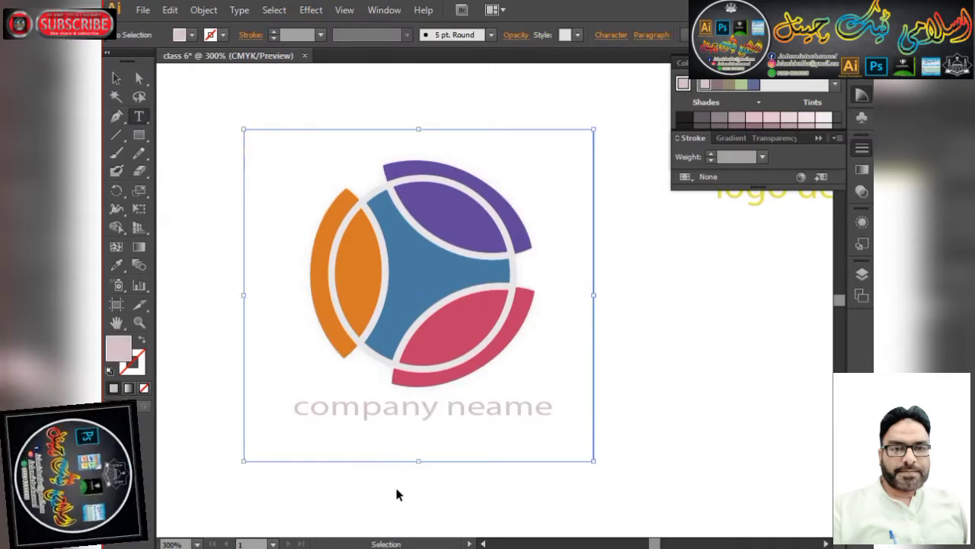
left_click(418, 487)
key("ctrl+v")
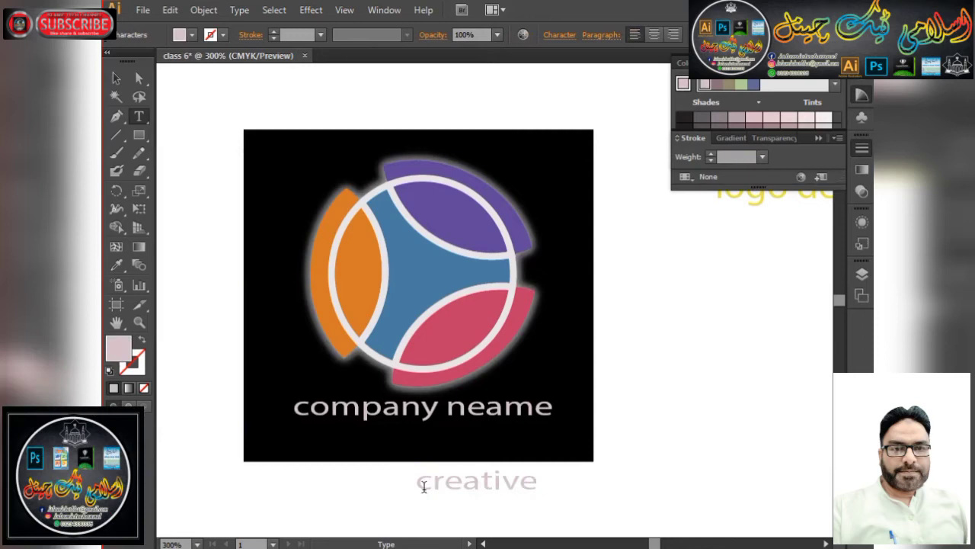
left_click(116, 78)
left_click_drag(457, 486, 410, 442)
Align the logo, "company neame" and "creative" to their horizontal centres, leaving out the background.
left_click_drag(349, 504, 475, 333)
left_click(555, 146, "shift")
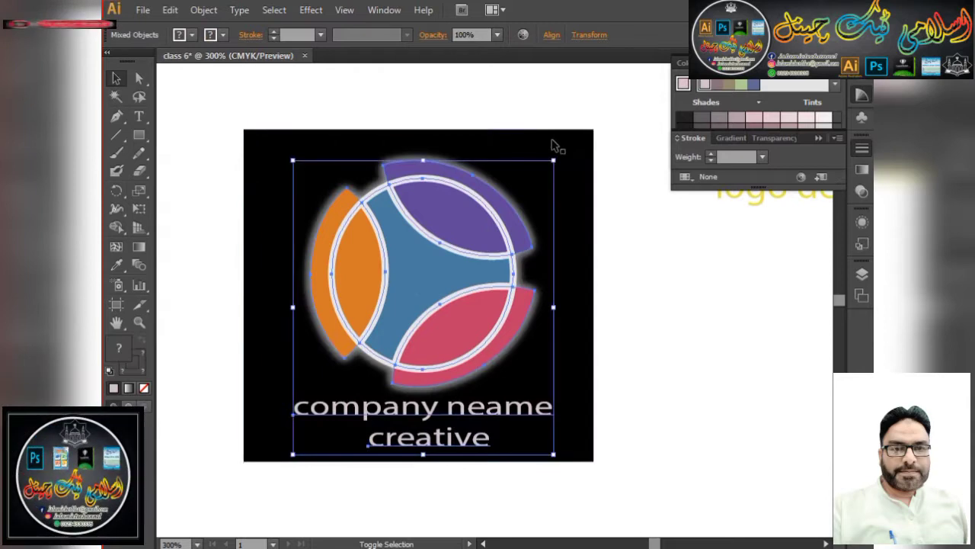
left_click(551, 36)
left_click(425, 76)
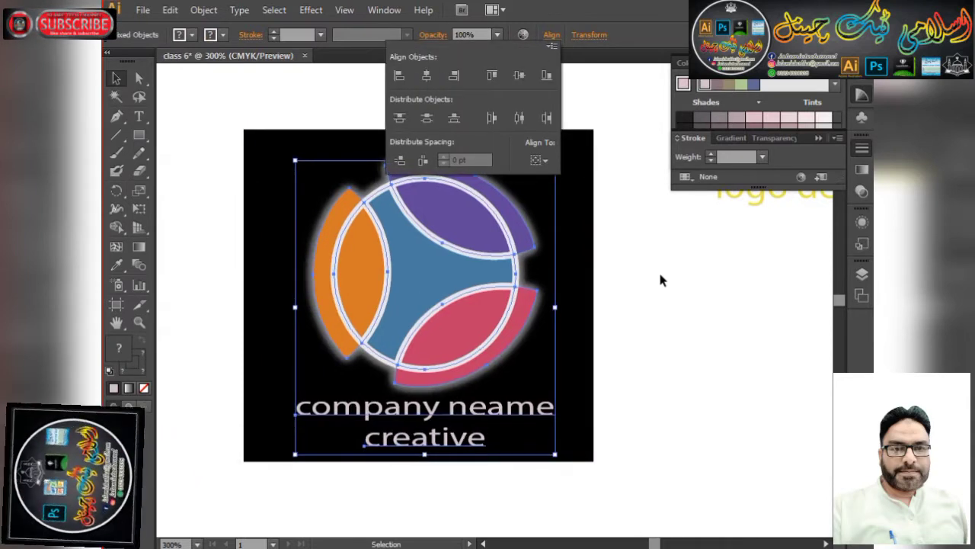
left_click(636, 326)
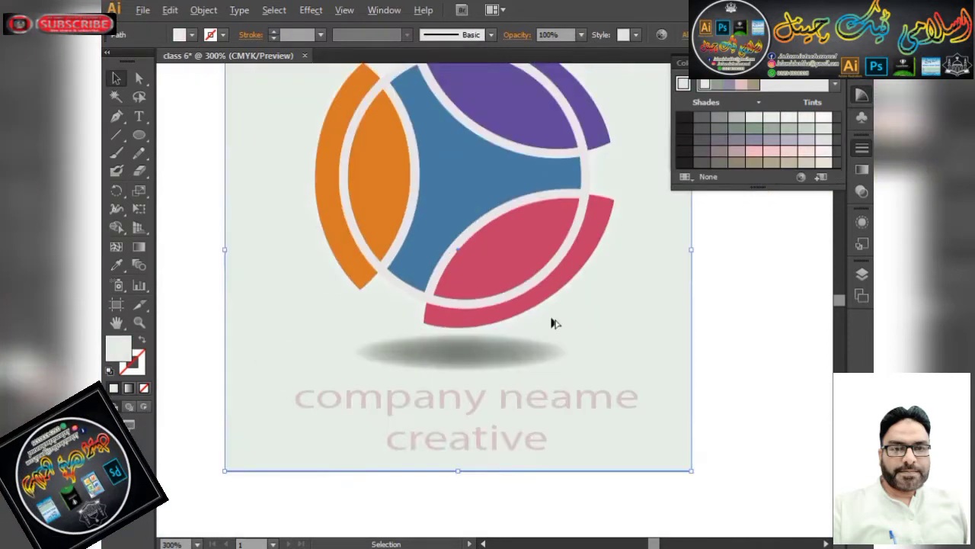
Add another Feather effect to the grey shadow ellipse between the logo and the title.
key("ctrl+minus")
left_click(655, 319)
scroll(512, 365, "up", 1)
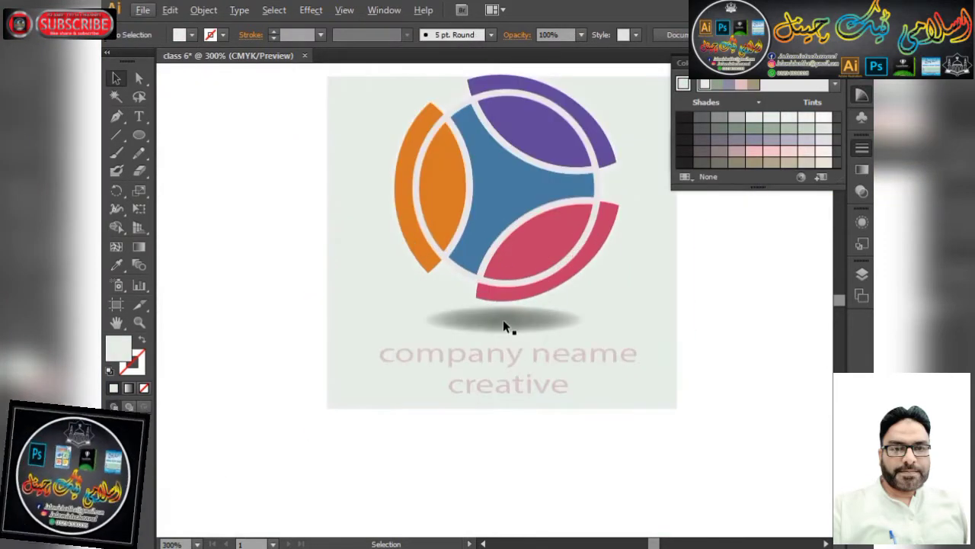
left_click(539, 330)
left_click(311, 10)
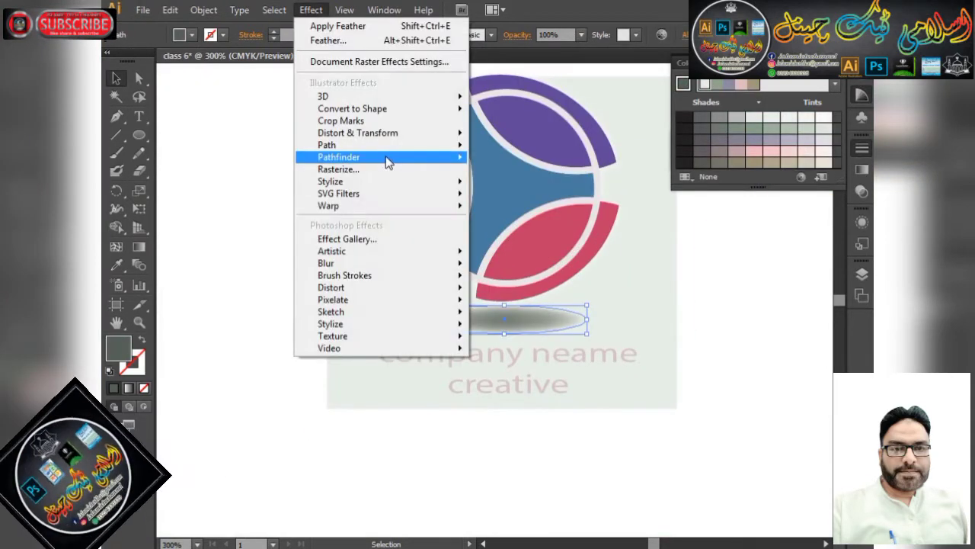
mouse_move(442, 187)
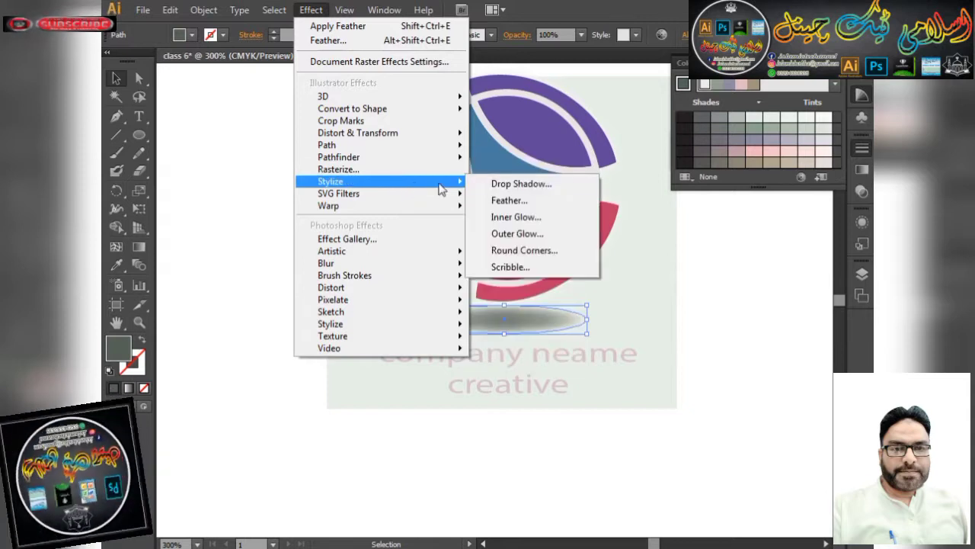
left_click(530, 201)
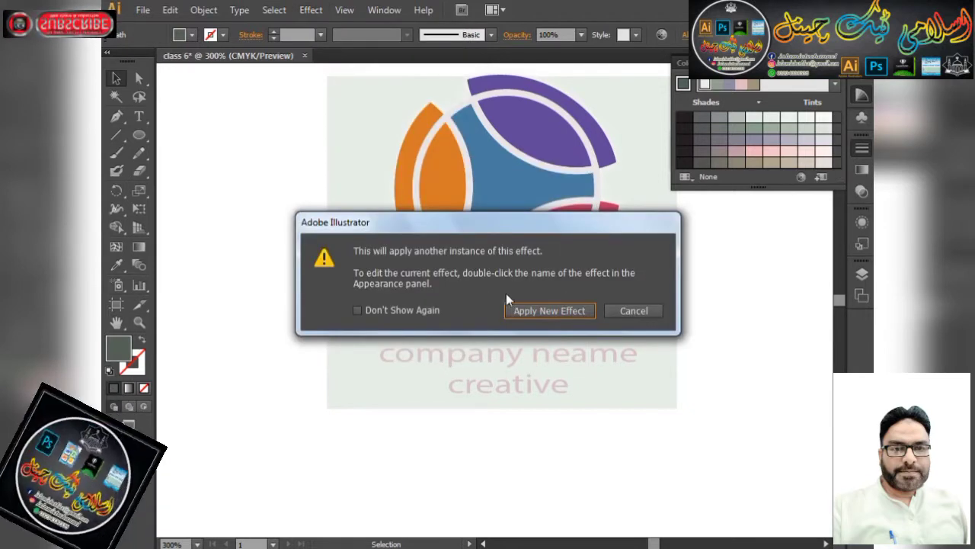
left_click(577, 311)
Preview the ellipse's feather at 8 pt, then set the radius to 7 pt and apply it.
left_click(584, 348)
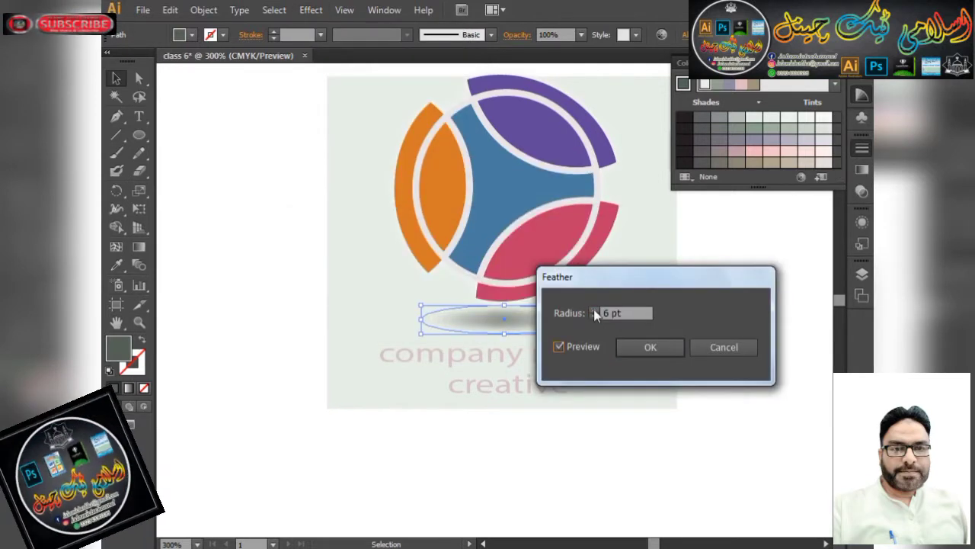
left_click(593, 310)
left_click(593, 309)
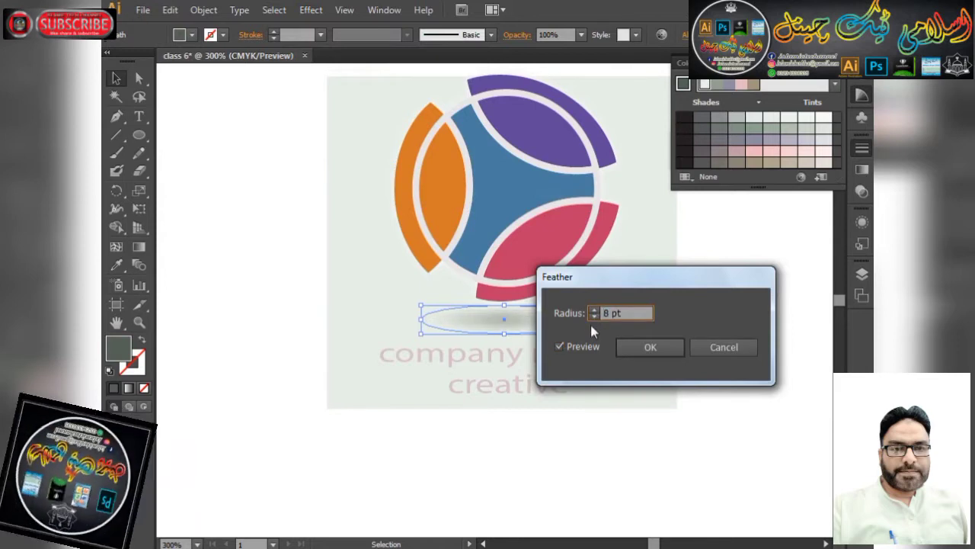
left_click(594, 311)
left_click(637, 352)
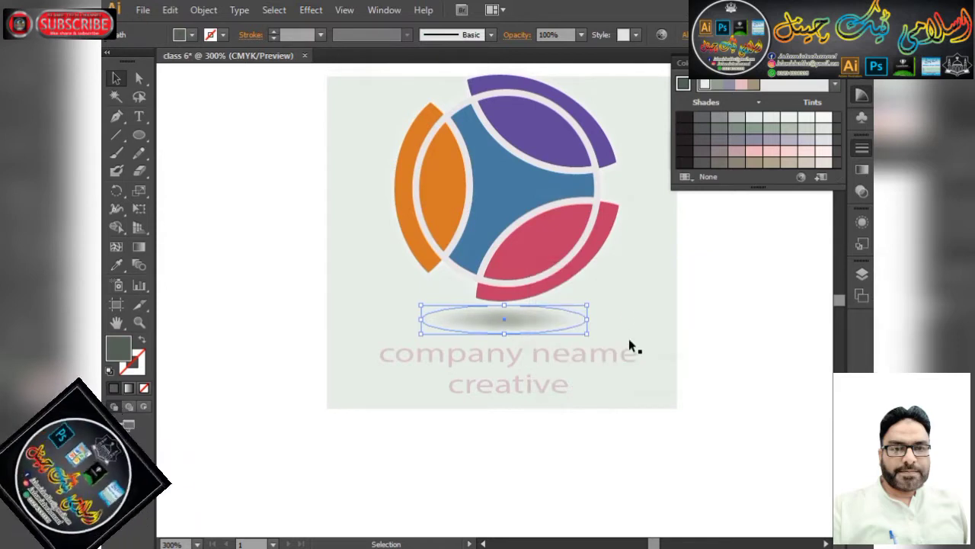
left_click(612, 324)
Add a Feather effect with a 10 pt radius to the grouped logo above the shadow ellipse.
scroll(499, 334, "down", 1)
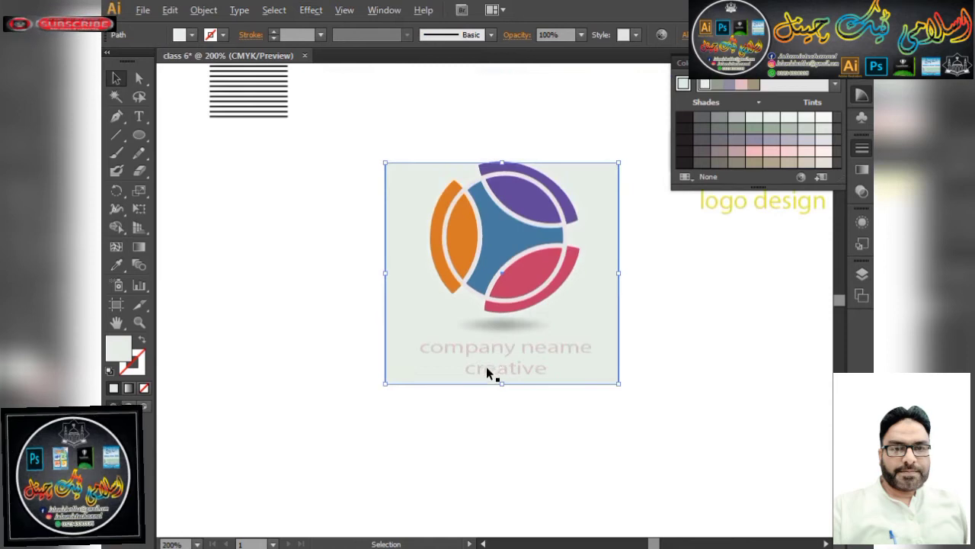
scroll(487, 366, "up", 1)
left_click(505, 219)
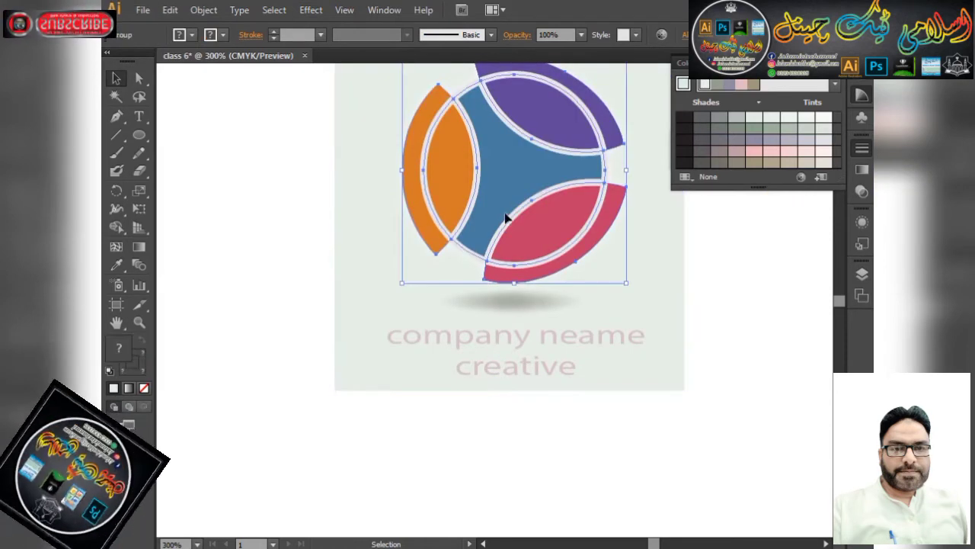
left_click(311, 10)
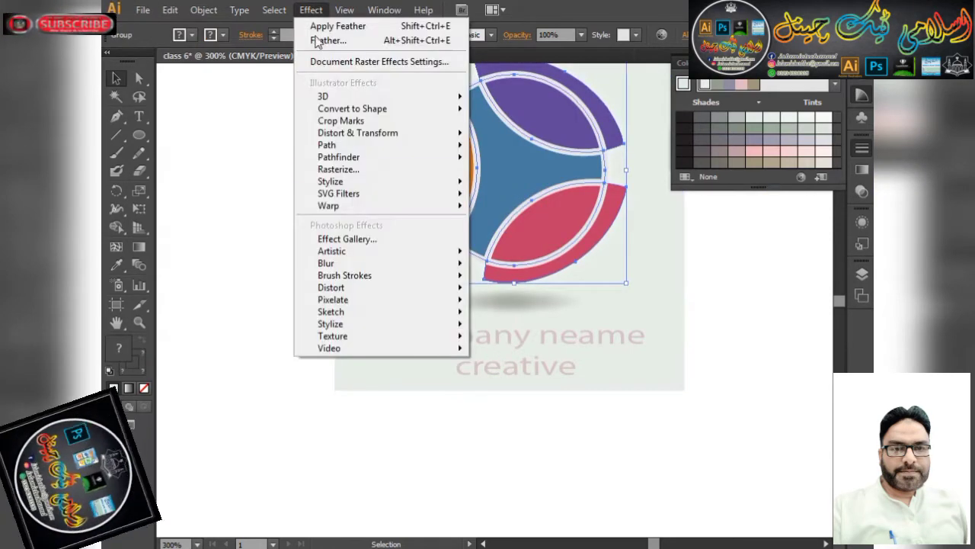
mouse_move(461, 182)
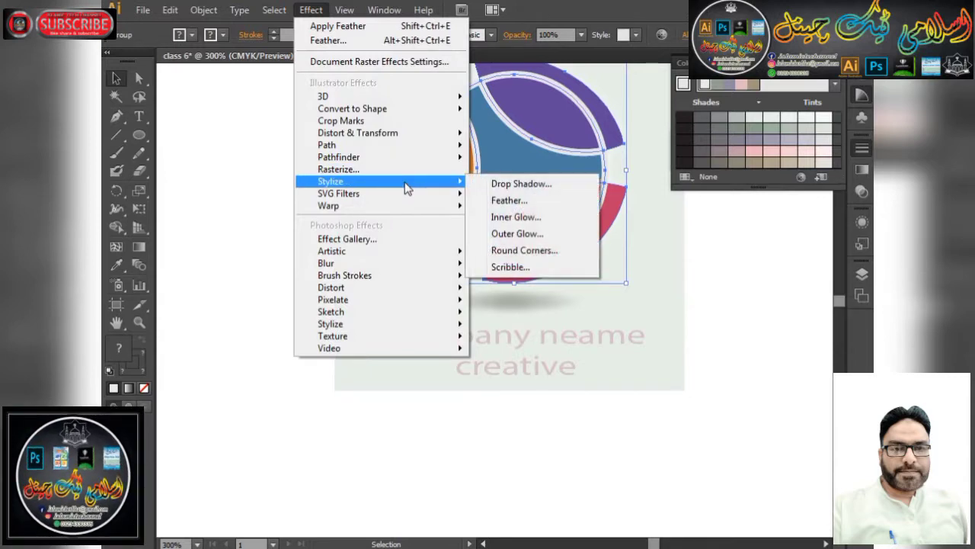
left_click(554, 202)
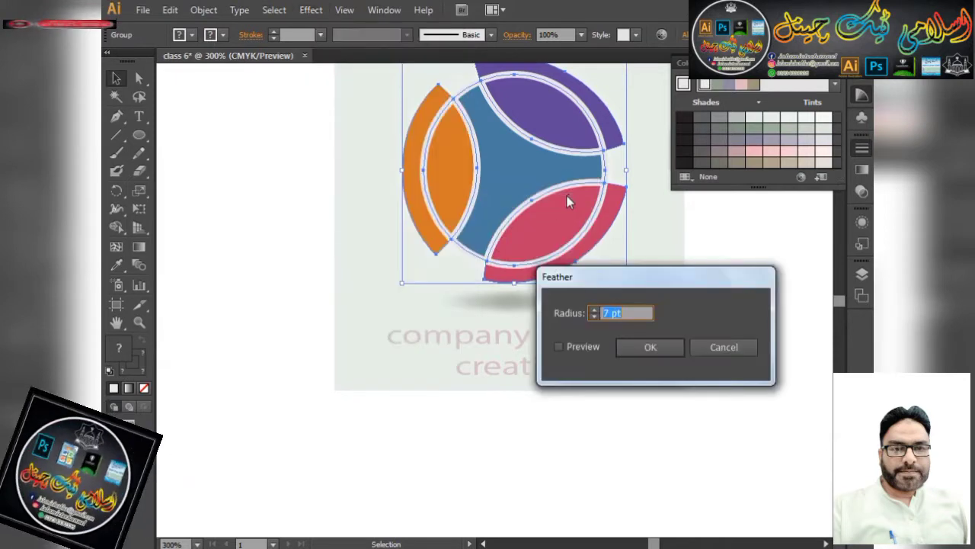
left_click(559, 347)
left_click(594, 311)
left_click(594, 311)
left_click(594, 311)
left_click(594, 311)
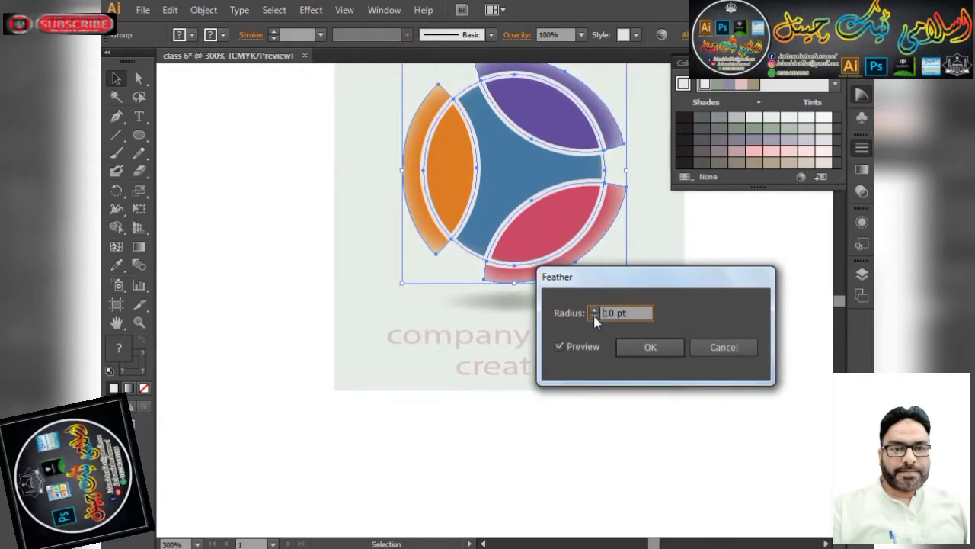
left_click(636, 346)
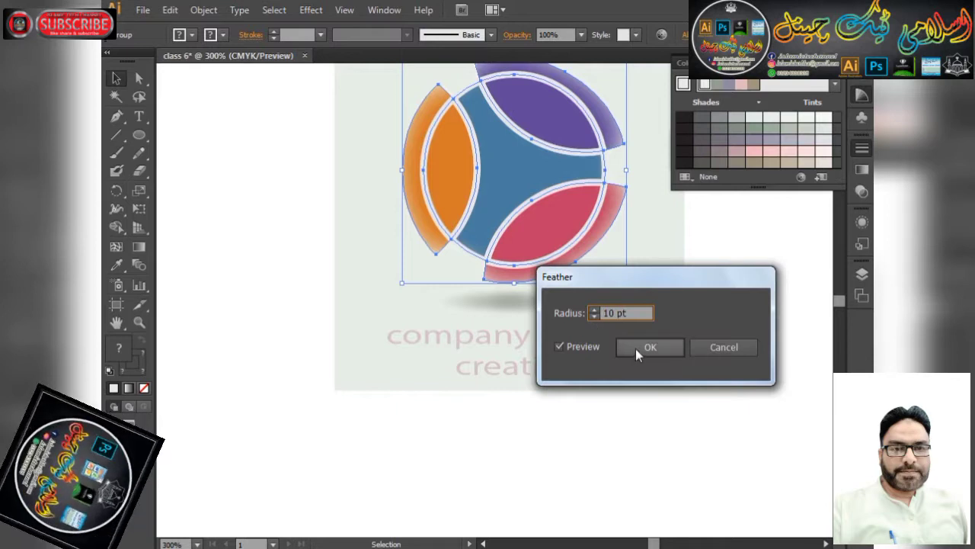
left_click(636, 349)
Change the fill of the square background behind the logo to a medium grey.
left_click(582, 322)
key("ctrl+minus")
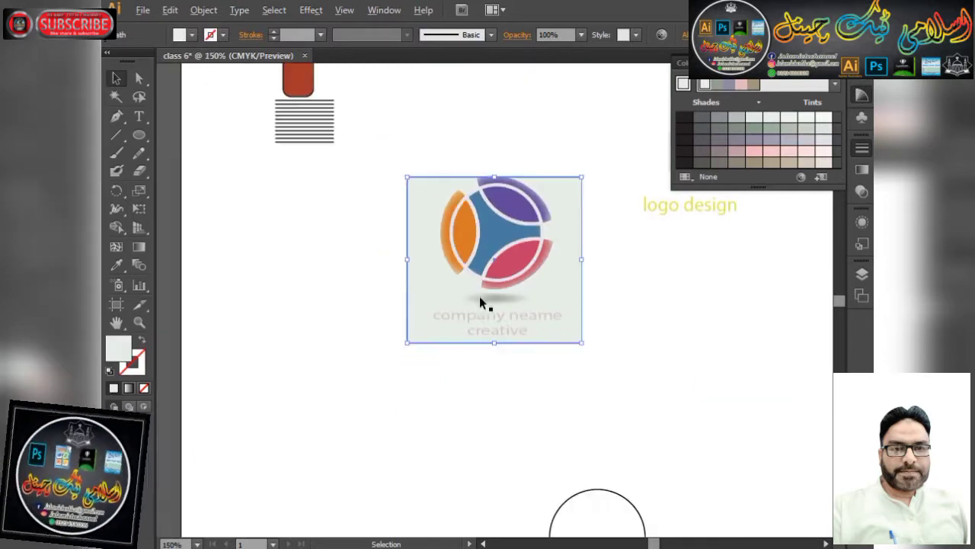
left_click(403, 190)
left_click(417, 187)
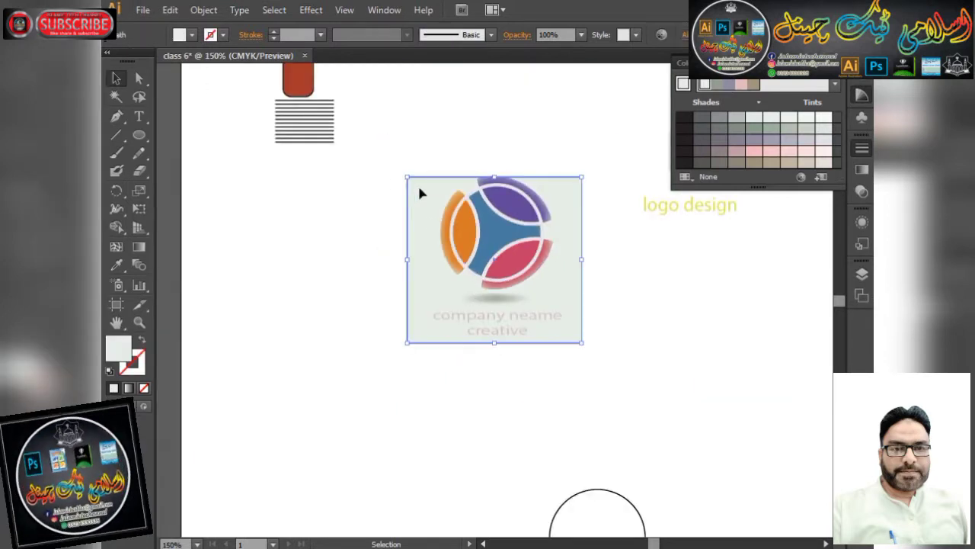
double_click(117, 349)
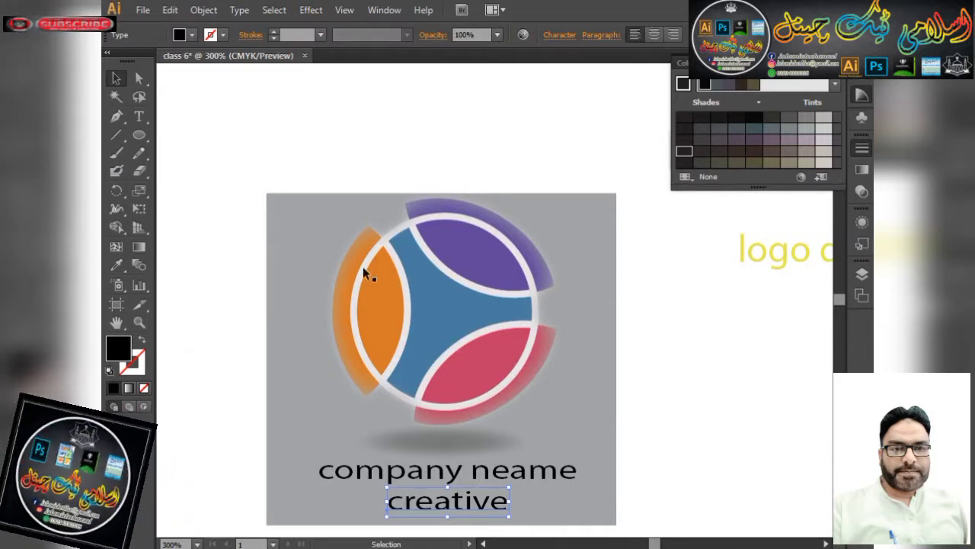
Replace the word "company" in the title with "Chronical", leaving a single space before "neame".
scroll(371, 272, "down", 2)
key("t")
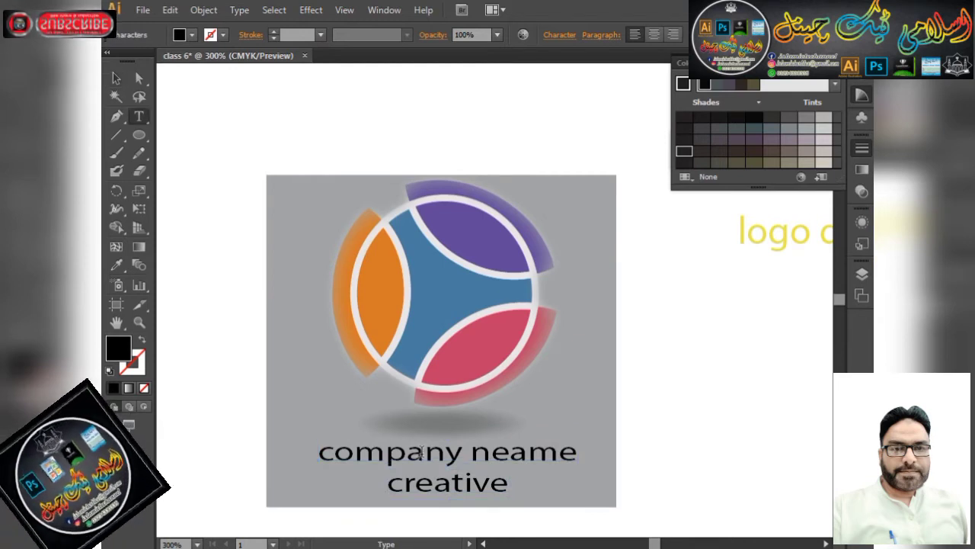
key("shift+Right")
key("shift+Right")
key("shift+Right")
key("shift+Right")
key("shift+Right")
key("shift+Right")
key("shift+Right")
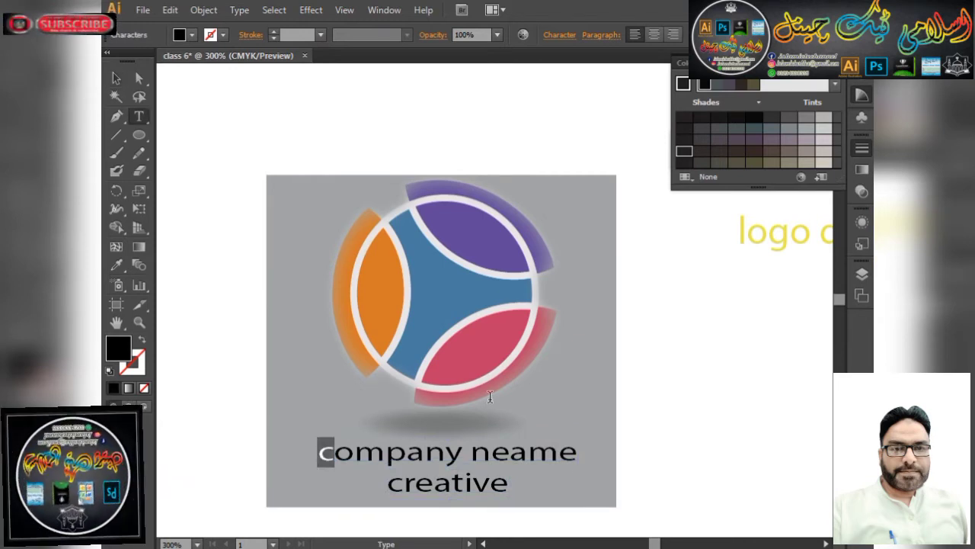
type("CH")
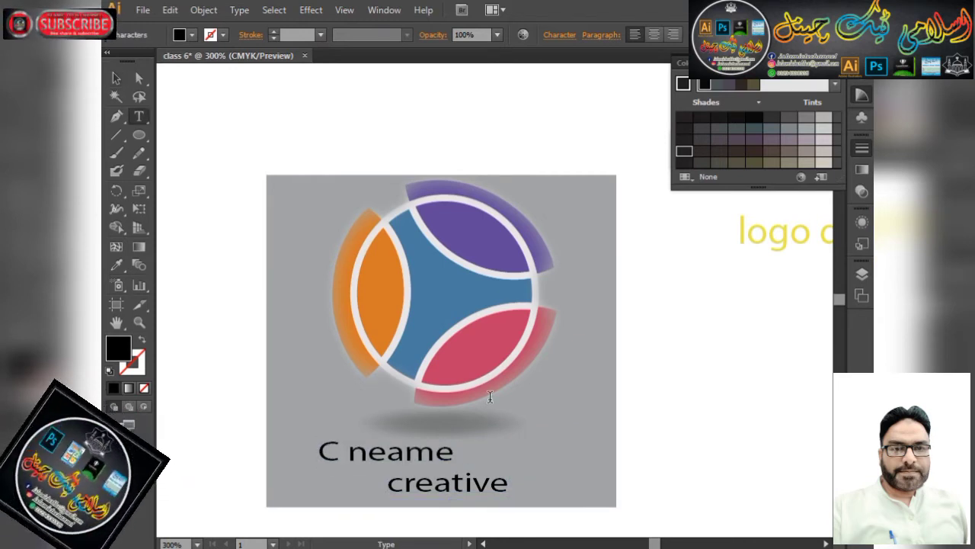
key("BackSpace")
type("h")
key("BackSpace")
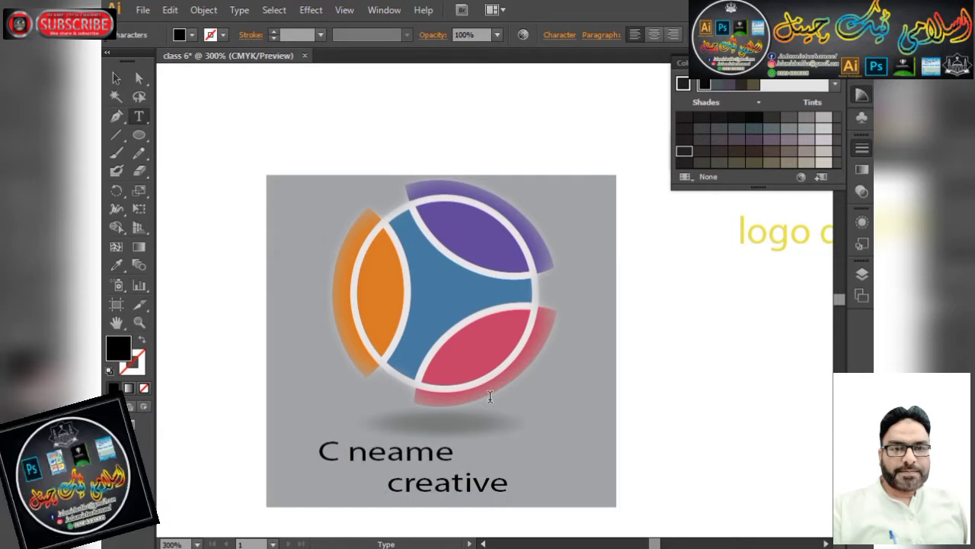
type("hrom")
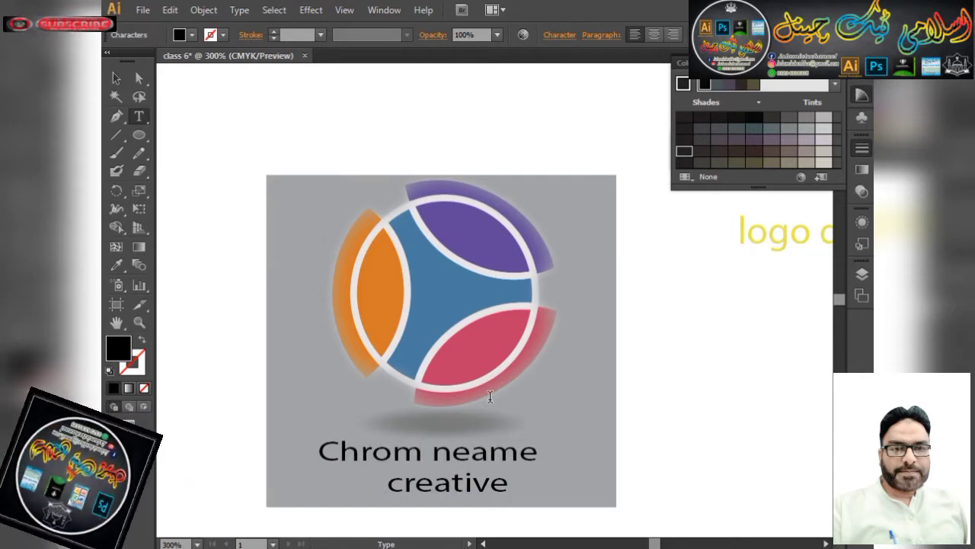
key("BackSpace")
type("nicle")
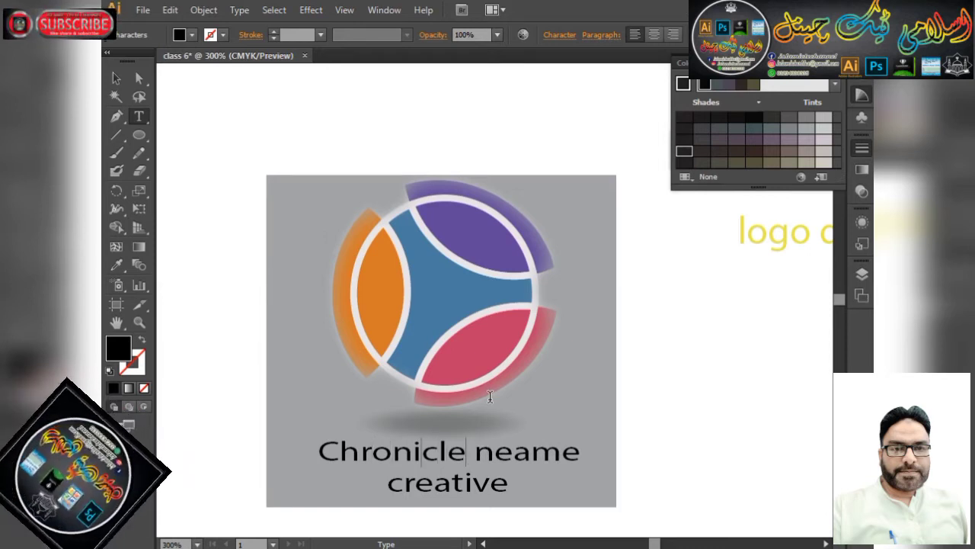
key("BackSpace")
key("BackSpace")
type("al")
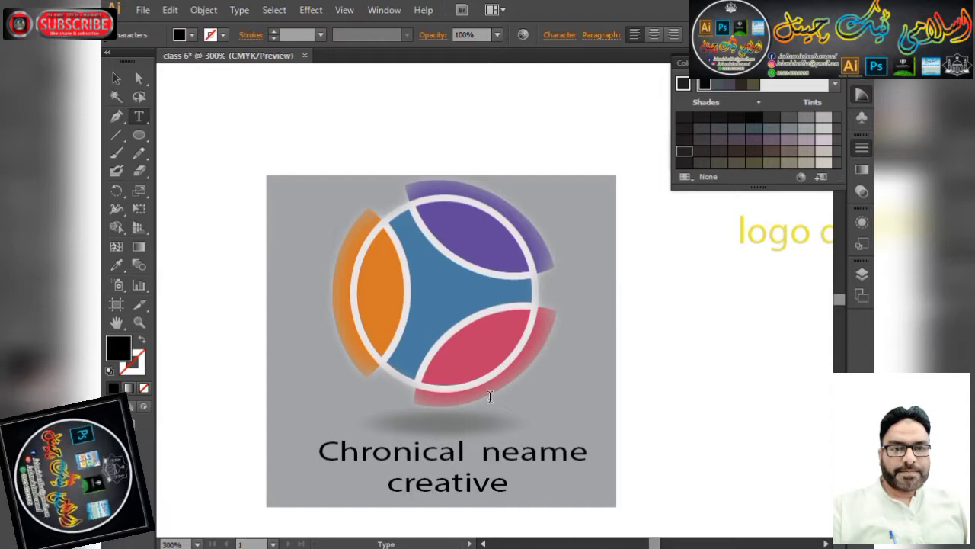
key("Delete")
Replace the word "neame" with "Company" so the title reads "Chronical Company", and finish editing the text.
key("shift+Right")
key("shift+Right")
key("shift+Right")
key("shift+Right")
key("shift+Right")
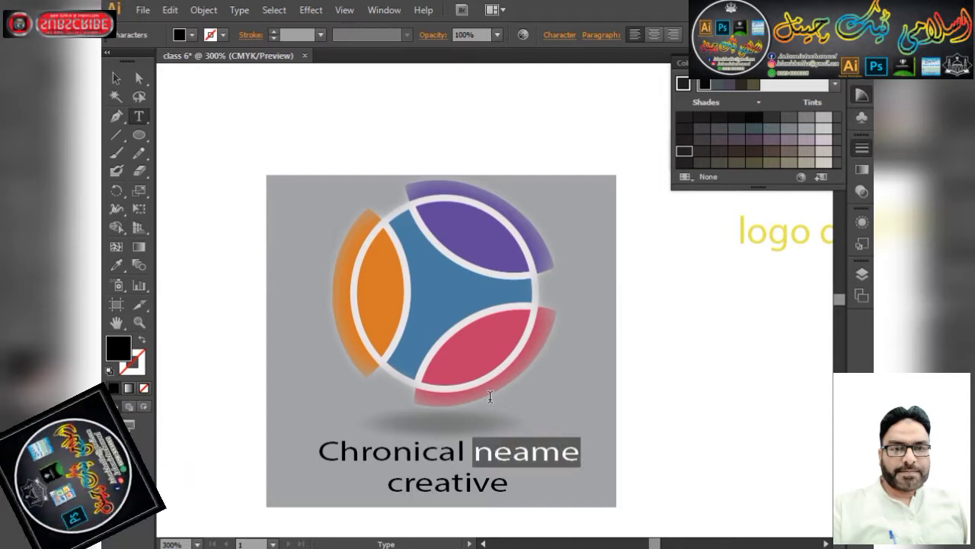
type("pv")
key("BackSpace")
key("BackSpace")
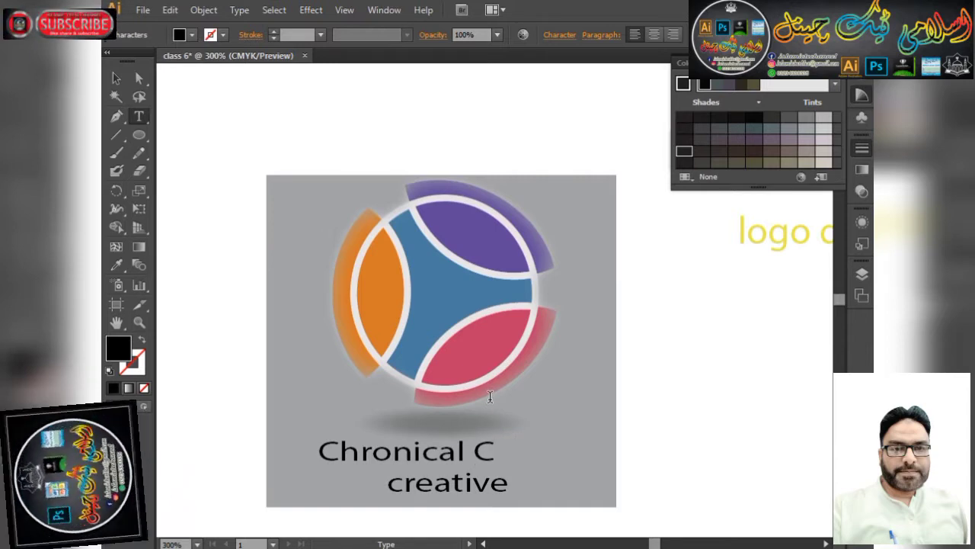
type("Company")
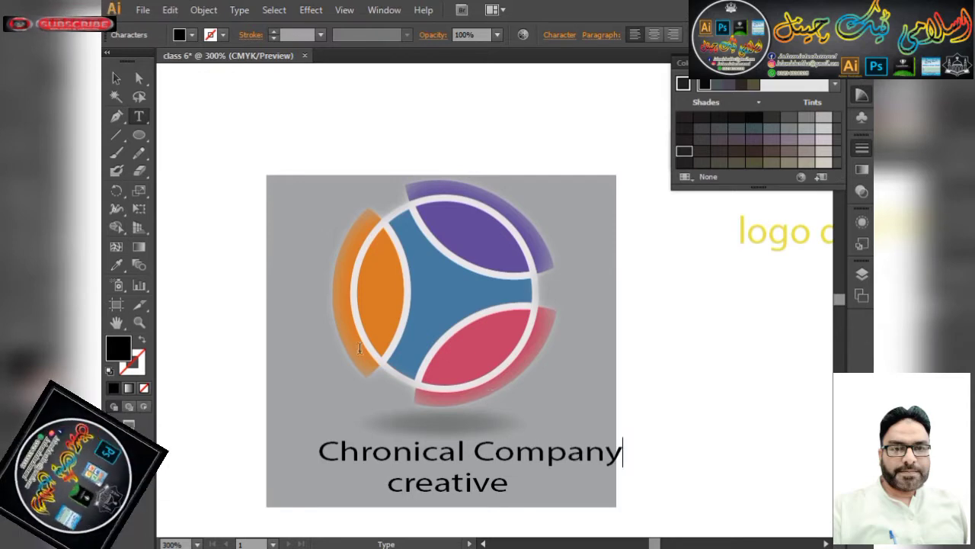
key("Escape")
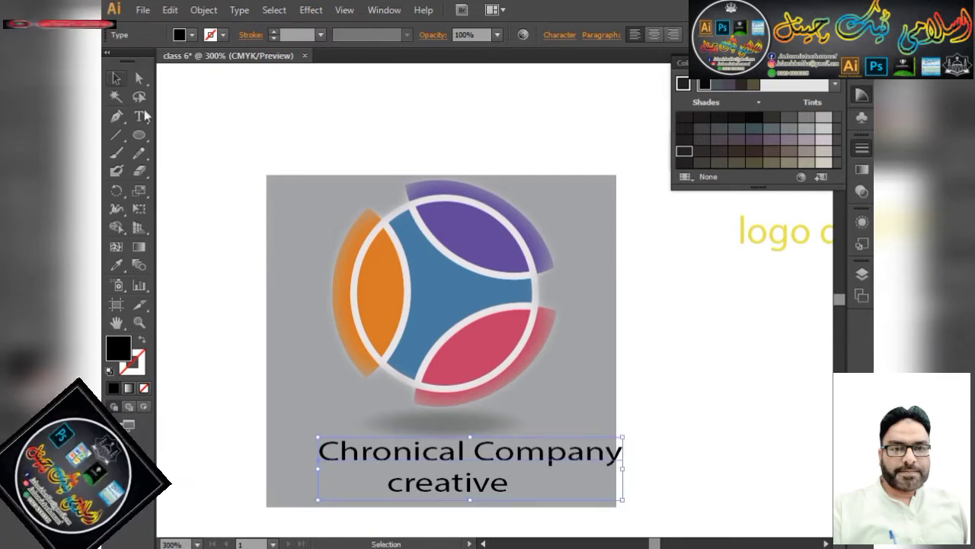
Move the "Chronical Company" title up and slightly left so it sits closer beneath the logo.
left_click_drag(512, 455, 498, 438)
double_click(505, 432)
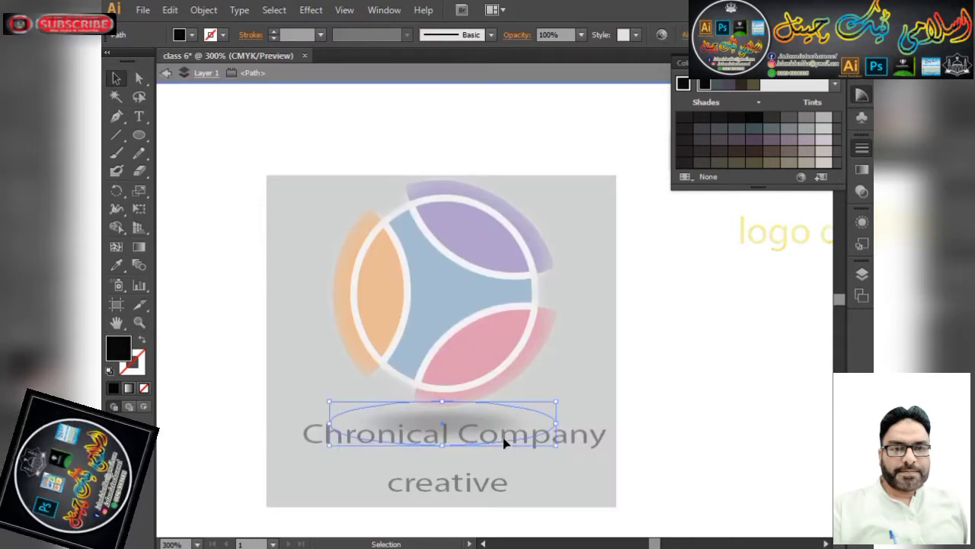
double_click(570, 440)
Preview other fonts on the whole "Chronical Company" title and set its font to OCR A Std Regular.
double_click(570, 437)
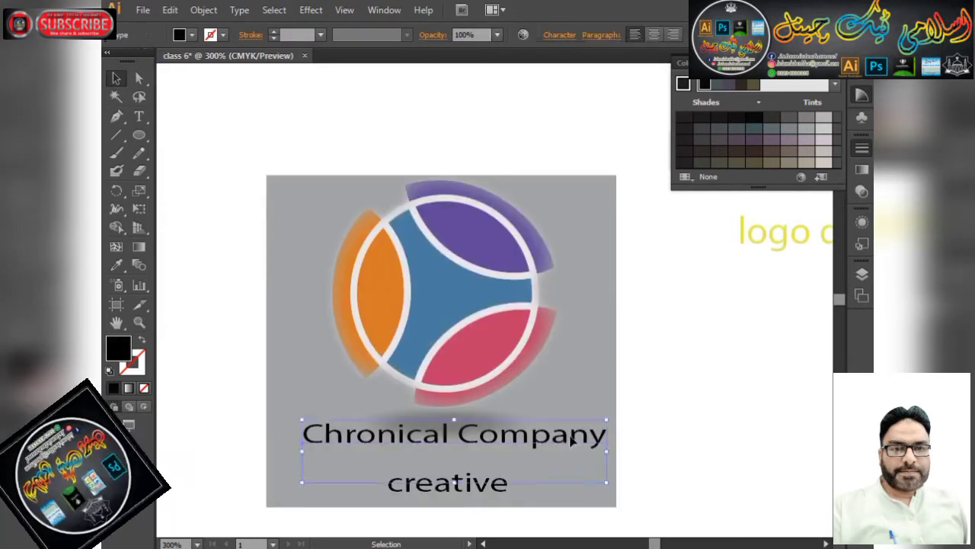
key("ctrl+a")
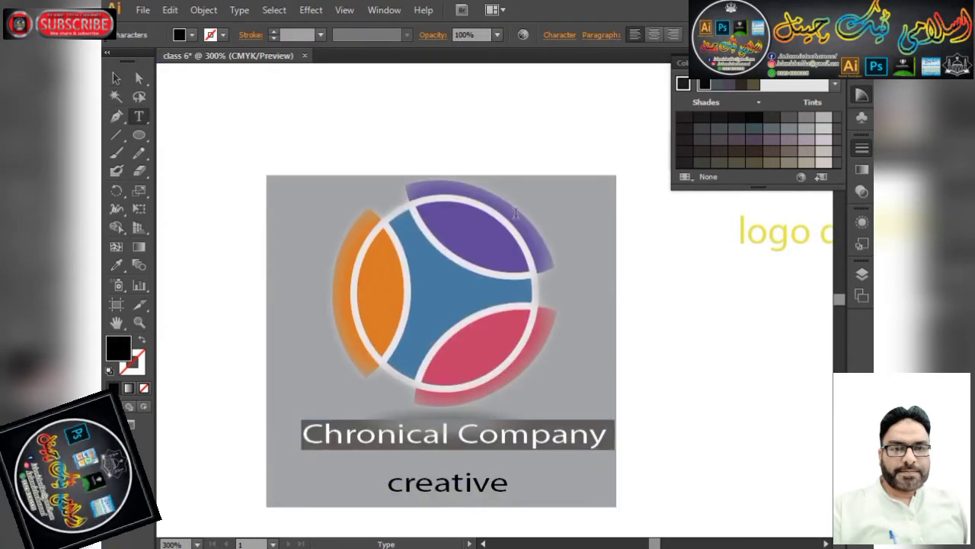
left_click(567, 38)
left_click(523, 58)
key("Down")
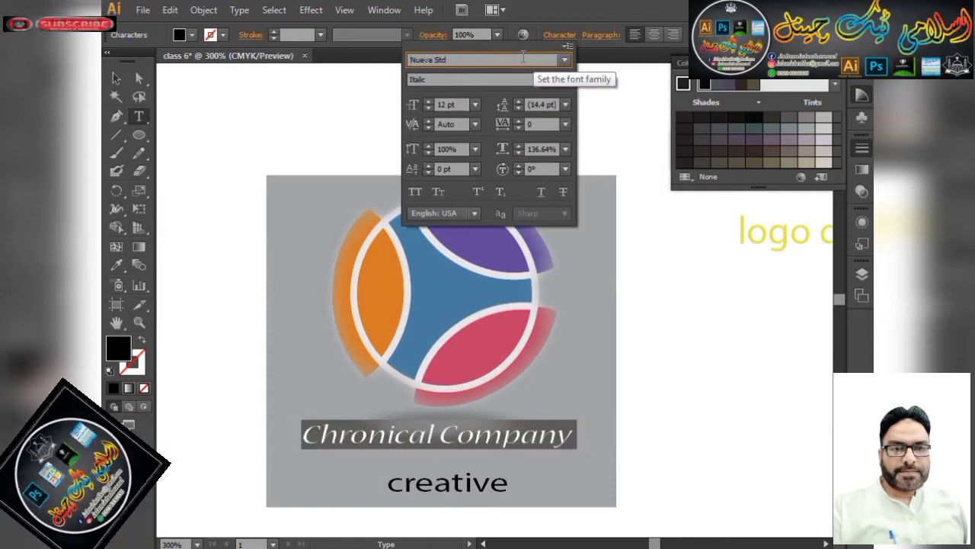
key("Down")
key("Down")
key("Down")
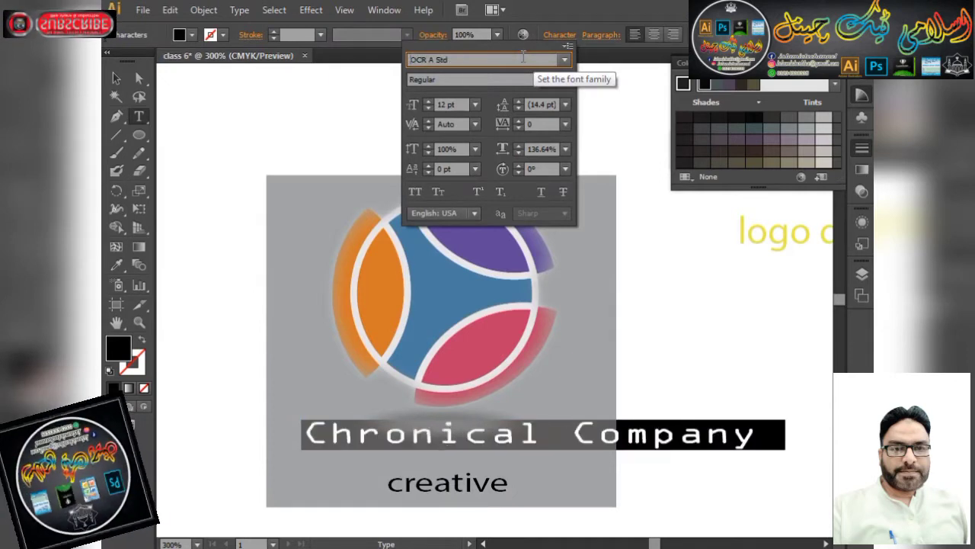
key("Down")
key("Up")
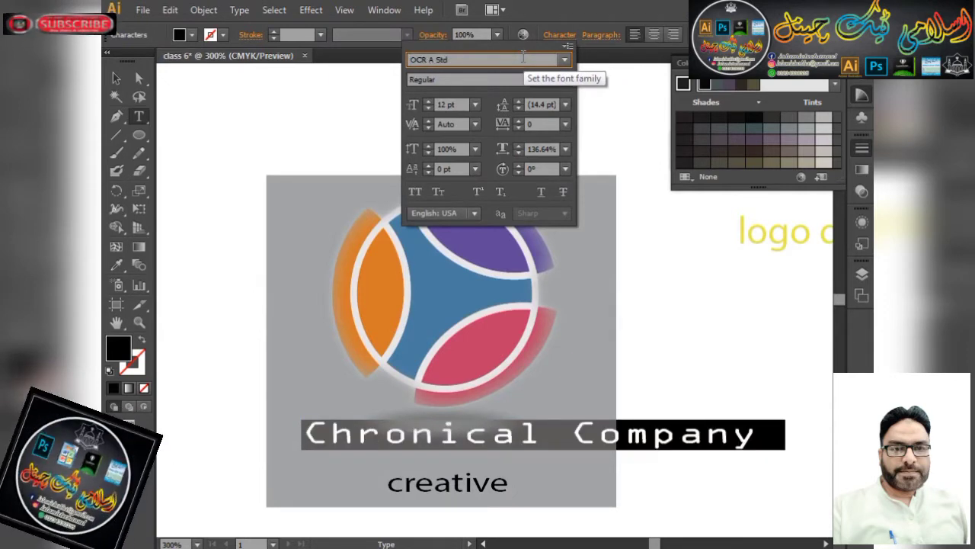
key("Down")
key("Up")
key("Return")
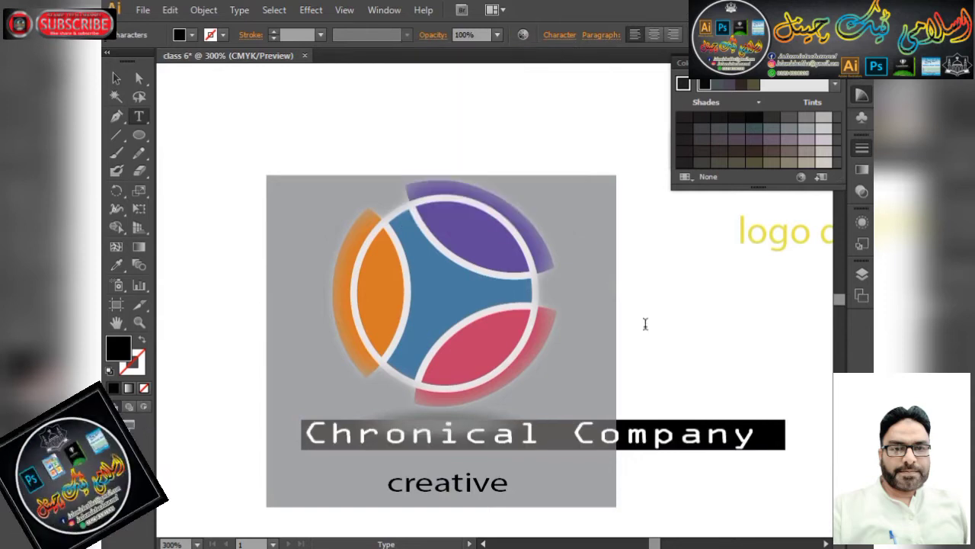
Scale the "Chronical Company" title down to fit inside the grey background and nudge it slightly to the right.
left_click(115, 79)
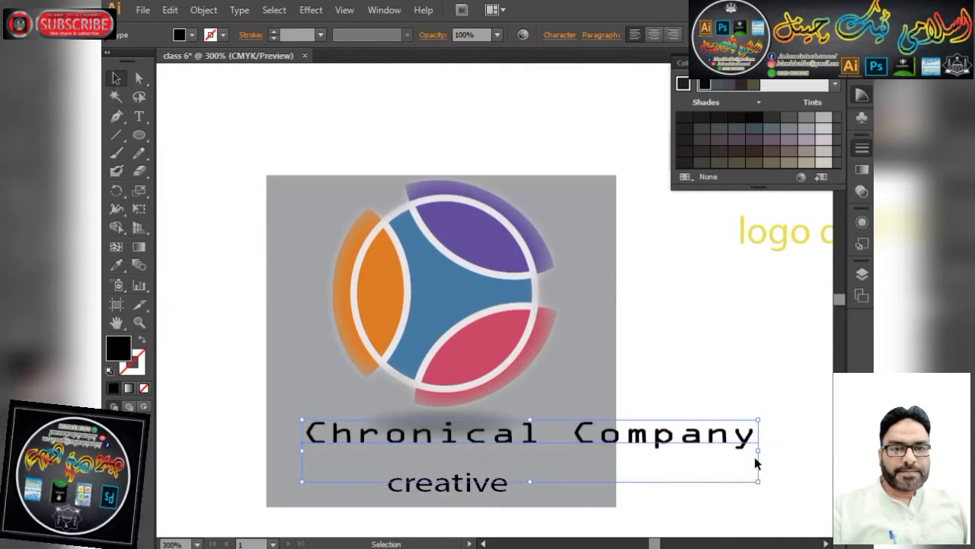
left_click_drag(761, 454, 584, 454)
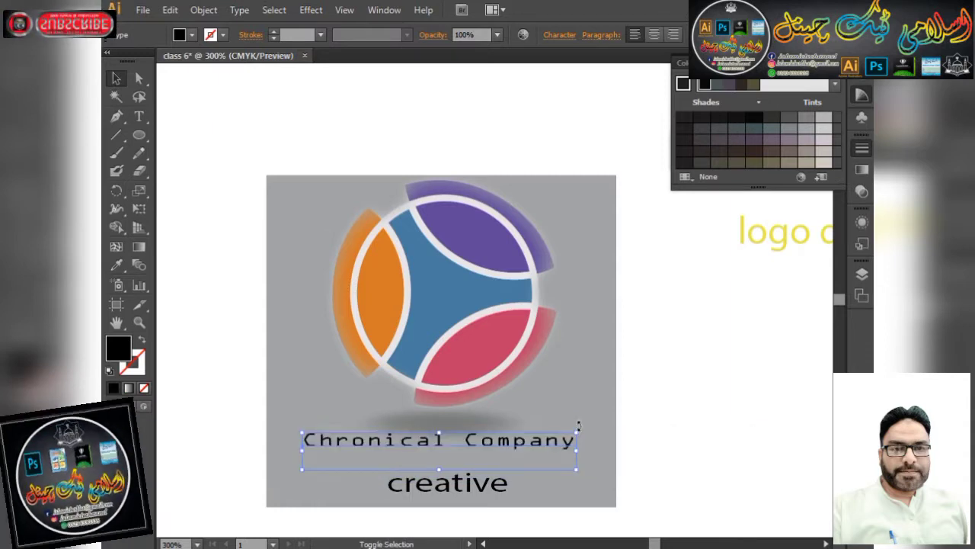
left_click(502, 442)
left_click(511, 448)
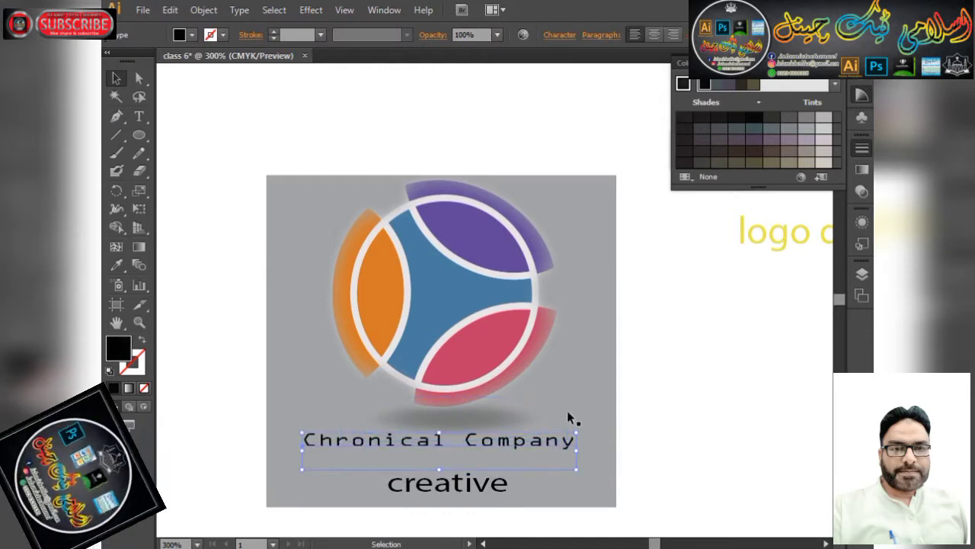
key("Right")
key("Right")
key("Right")
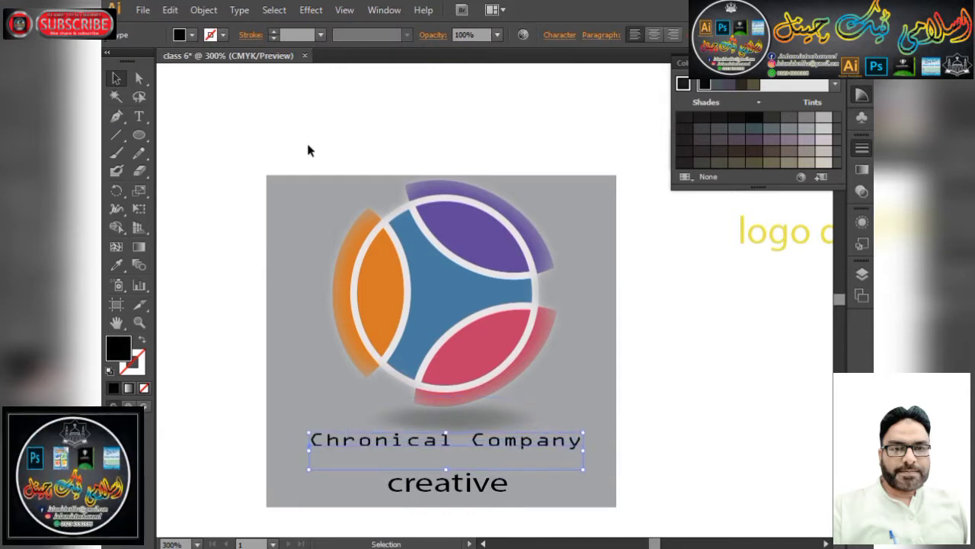
Align the logo, shadow ellipse and "Chronical Company" title to their horizontal centres, leaving out the background and "creative".
left_click_drag(567, 429, 594, 457)
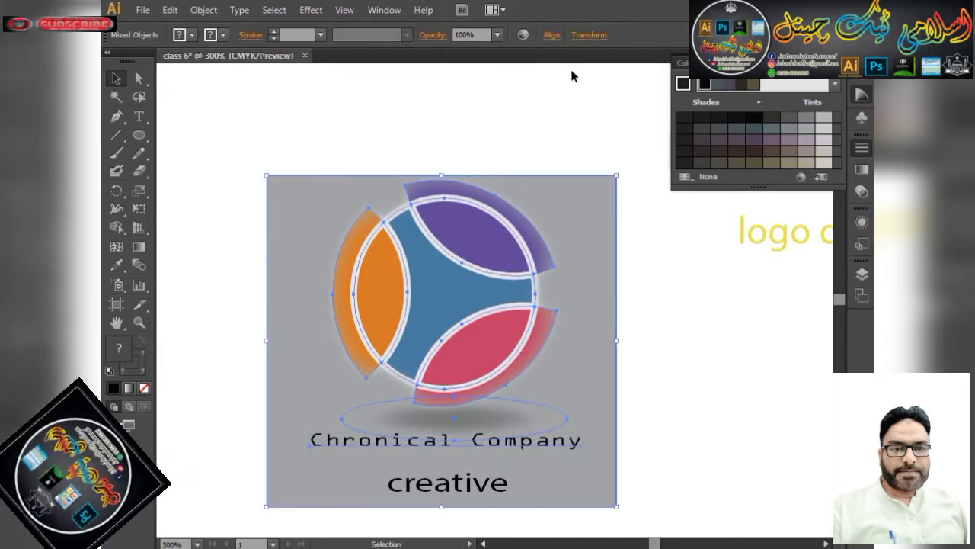
left_click(583, 197, "shift")
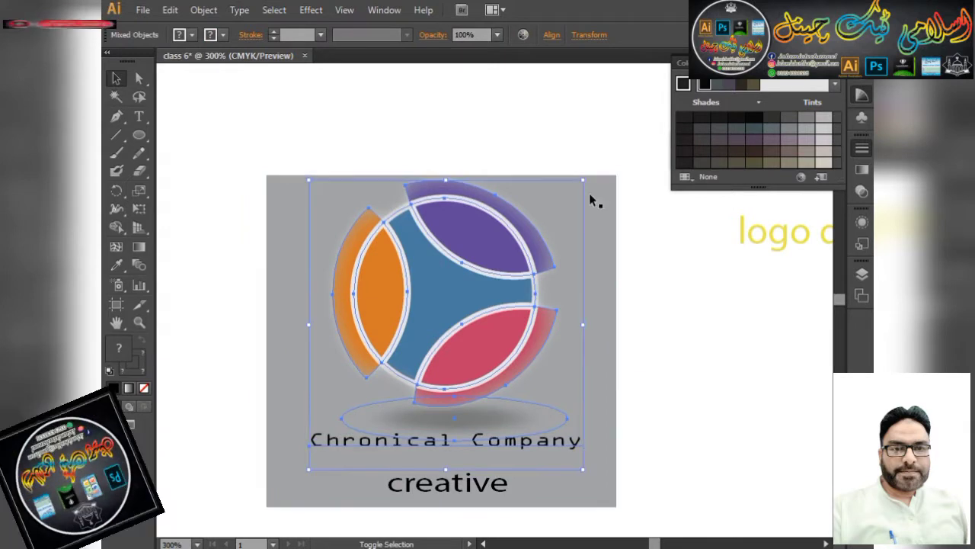
left_click(551, 35)
left_click(427, 75)
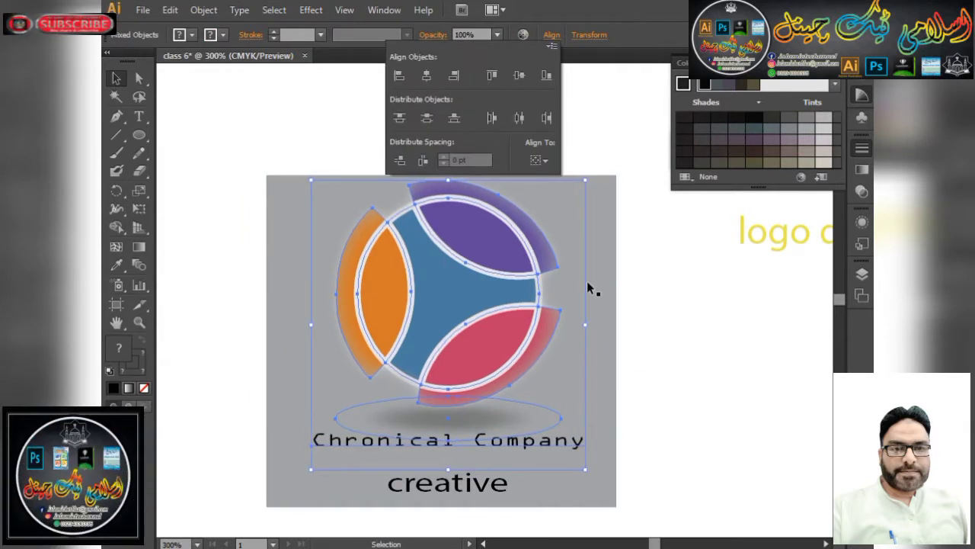
Align the logo, shadow ellipse, title, "creative" text and grey background to one another on their horizontal centres.
left_click_drag(606, 141, 307, 392)
left_click(551, 35)
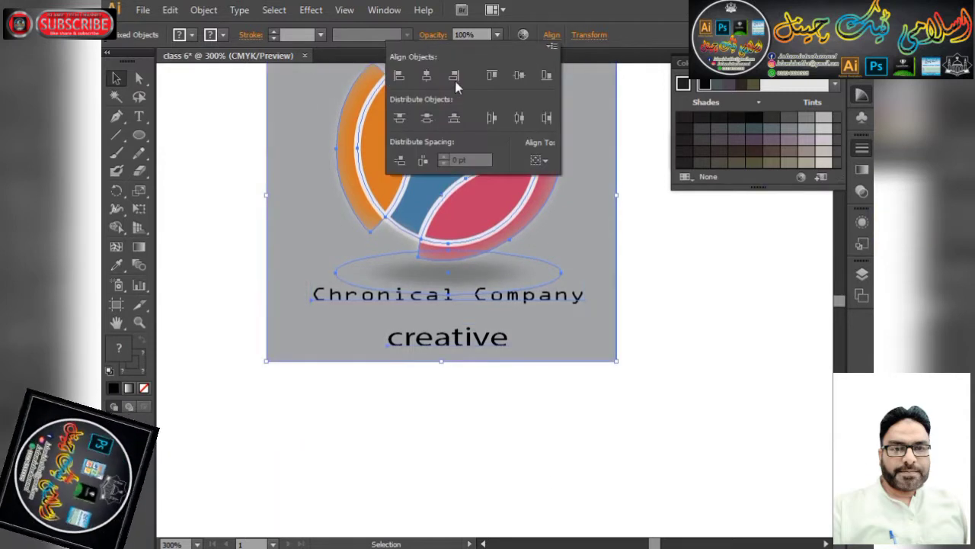
left_click(427, 75)
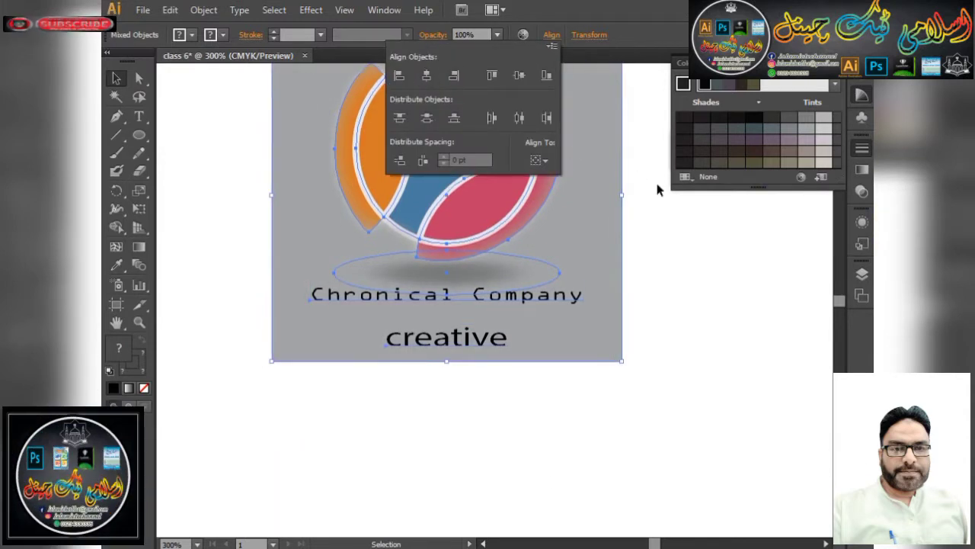
scroll(555, 259, "up", 3)
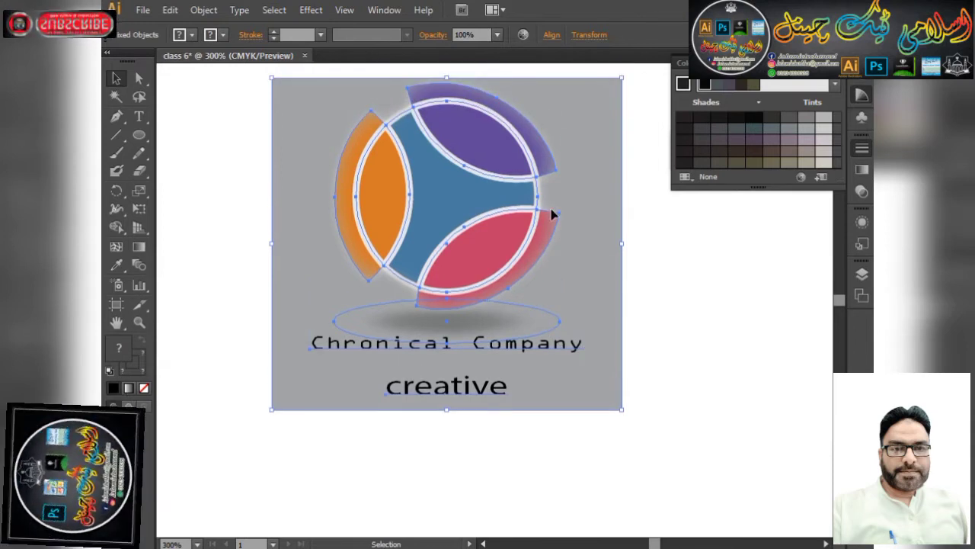
left_click(621, 137)
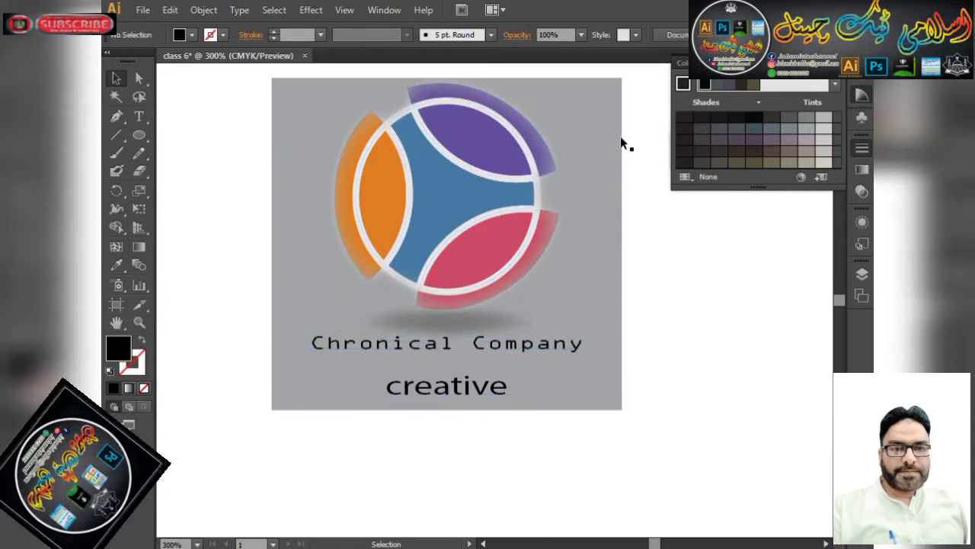
Try several grey tints on the background square and fill it with the light warm beige-grey tint.
left_click(791, 117)
left_click(806, 119)
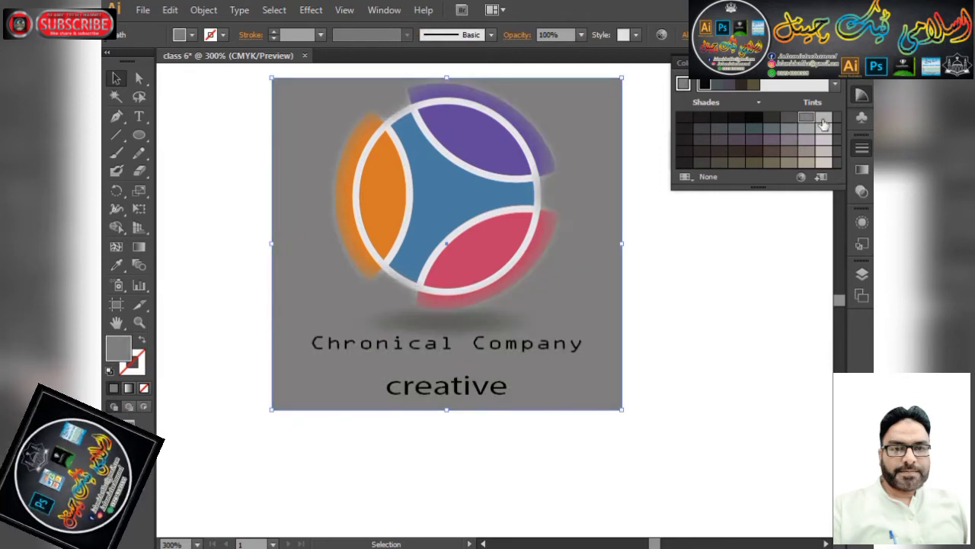
left_click(823, 119)
left_click(824, 154)
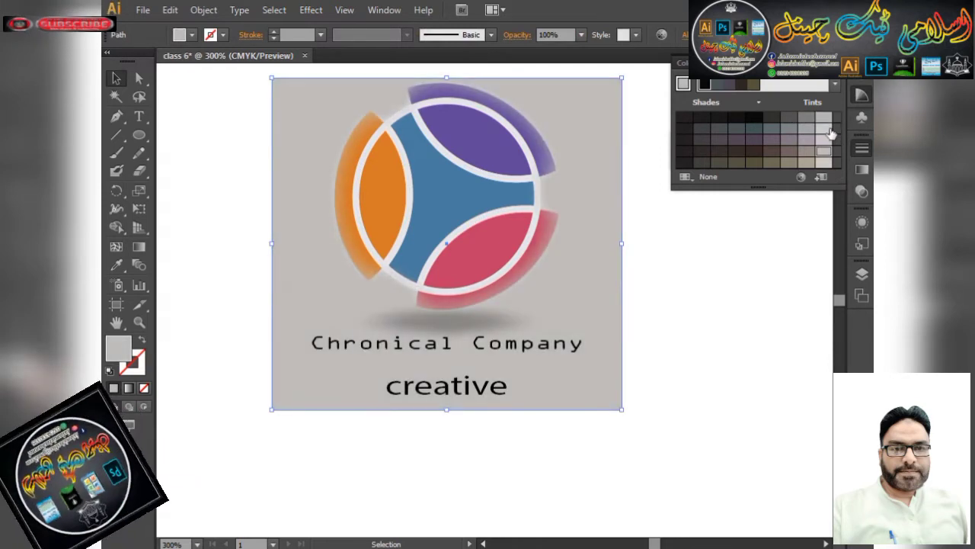
left_click(824, 163)
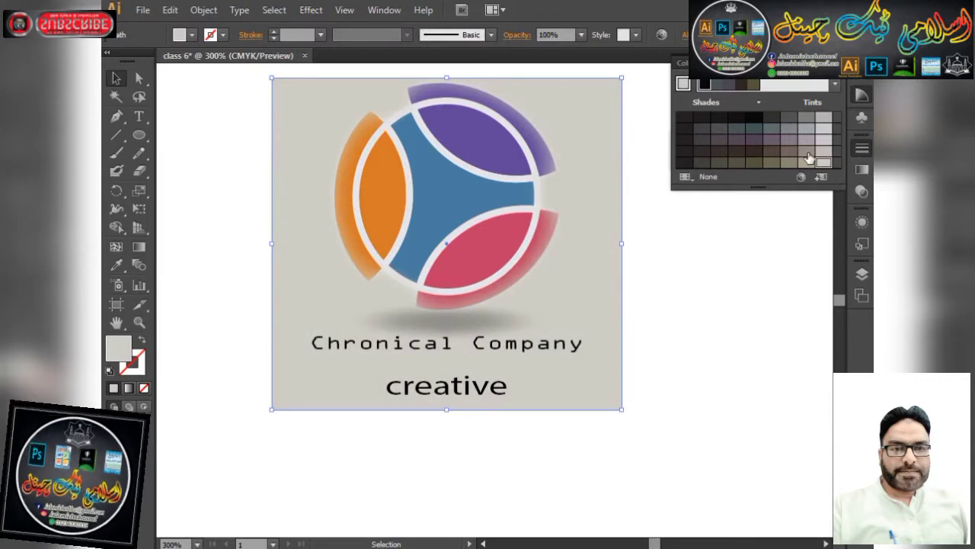
left_click(680, 290)
Stretch the background square's upper edge slightly upward to leave more room above the logo.
scroll(572, 238, "up", 3)
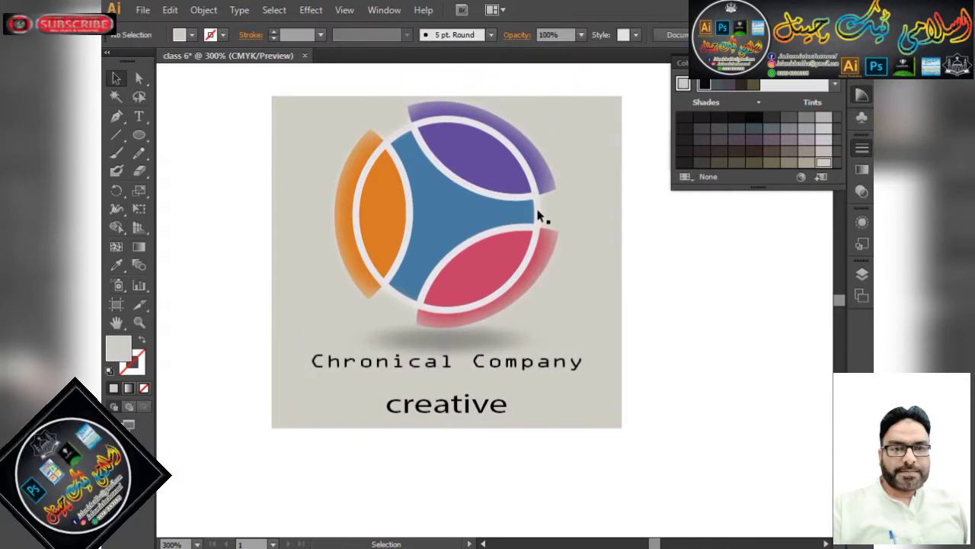
scroll(518, 224, "down", 2)
left_click(478, 130)
scroll(457, 137, "down", 2)
left_click(353, 139)
scroll(351, 140, "up", 2)
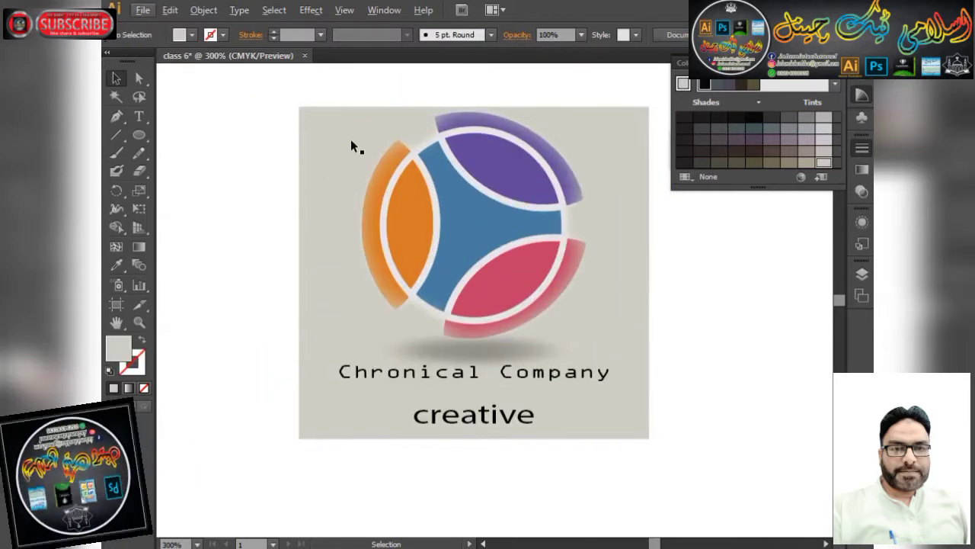
left_click(587, 115)
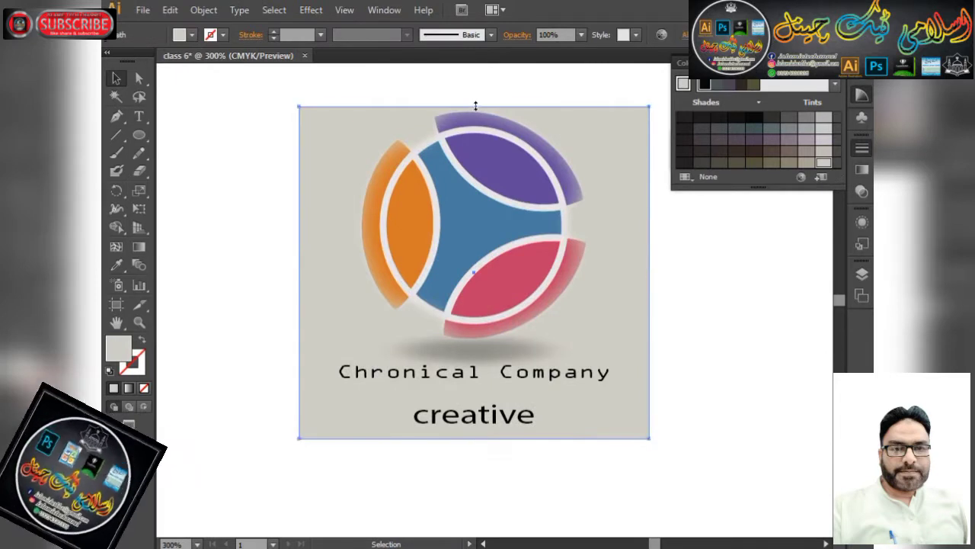
left_click_drag(476, 106, 477, 91)
scroll(503, 214, "down", 1)
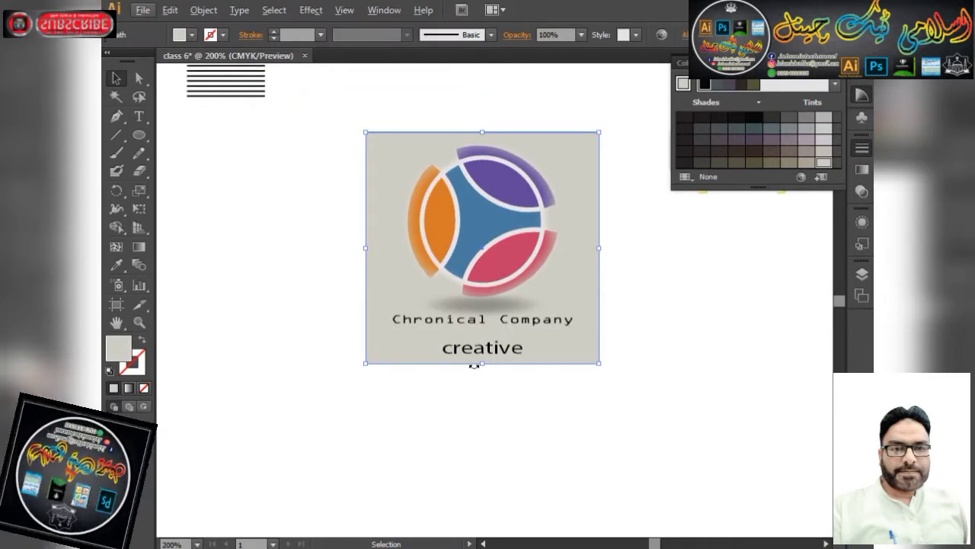
left_click(464, 423)
Move the red T shape, striped lines and curved outline off the artboard and remove the empty circle below the logo.
scroll(394, 209, "down", 3)
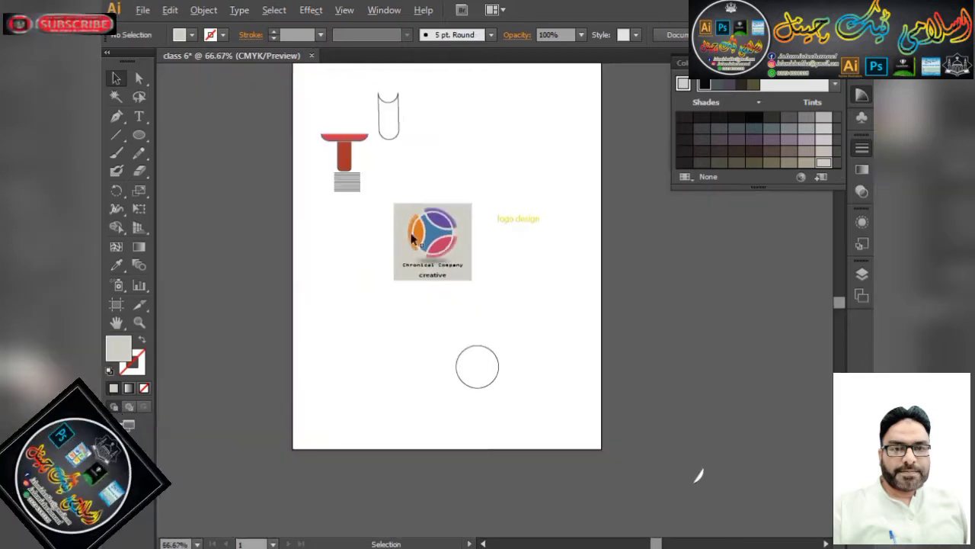
left_click_drag(294, 85, 390, 184)
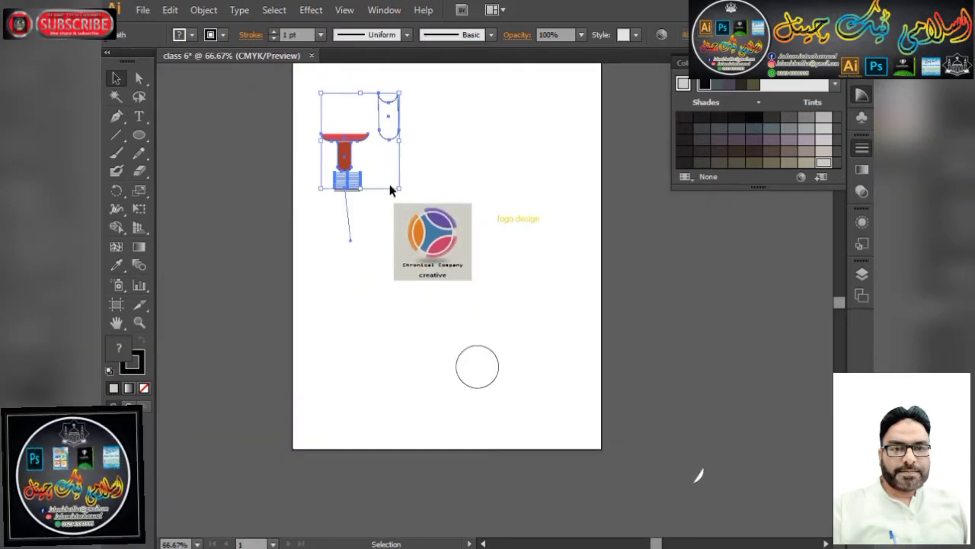
left_click_drag(379, 137, 216, 227)
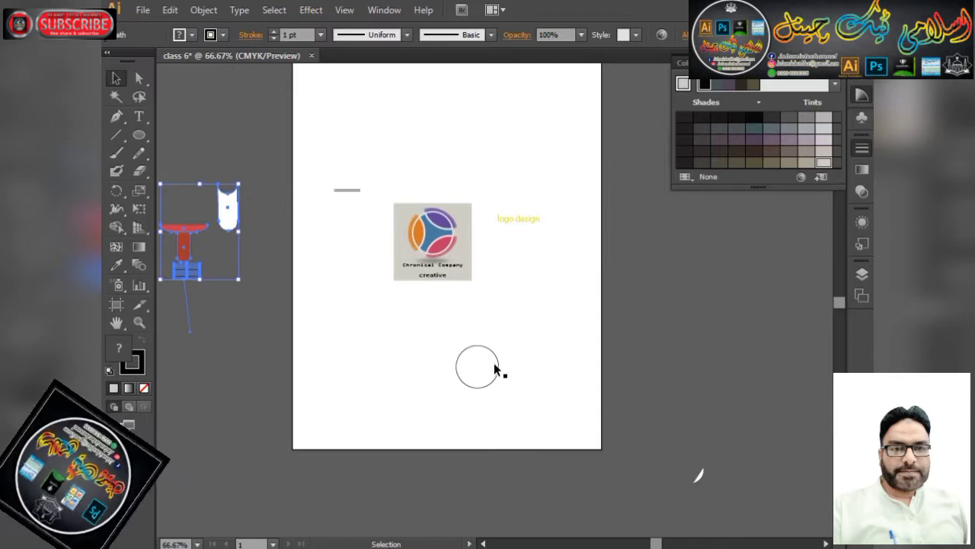
left_click(689, 363)
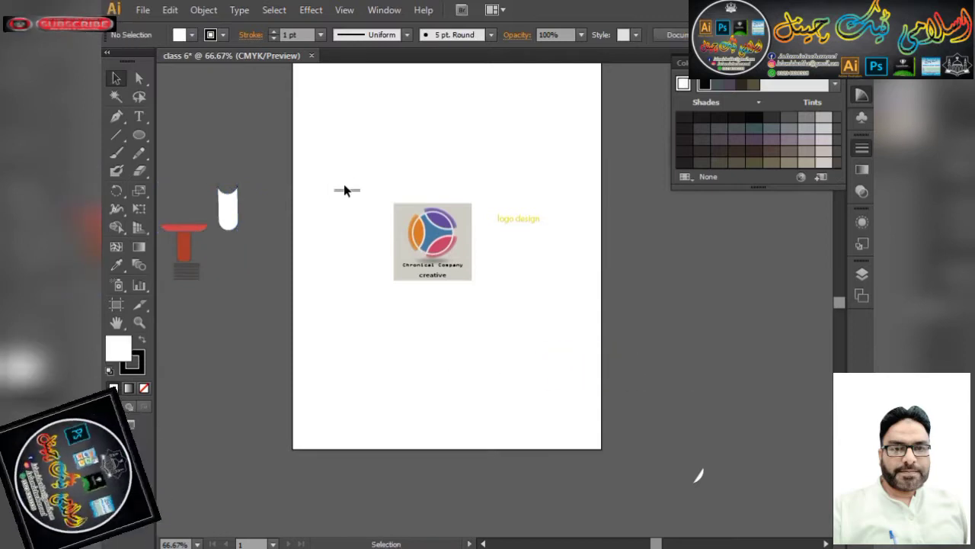
Delete the leftover grey lines and the yellow "logo design" text from the artboard.
left_click_drag(315, 170, 380, 221)
key("Delete")
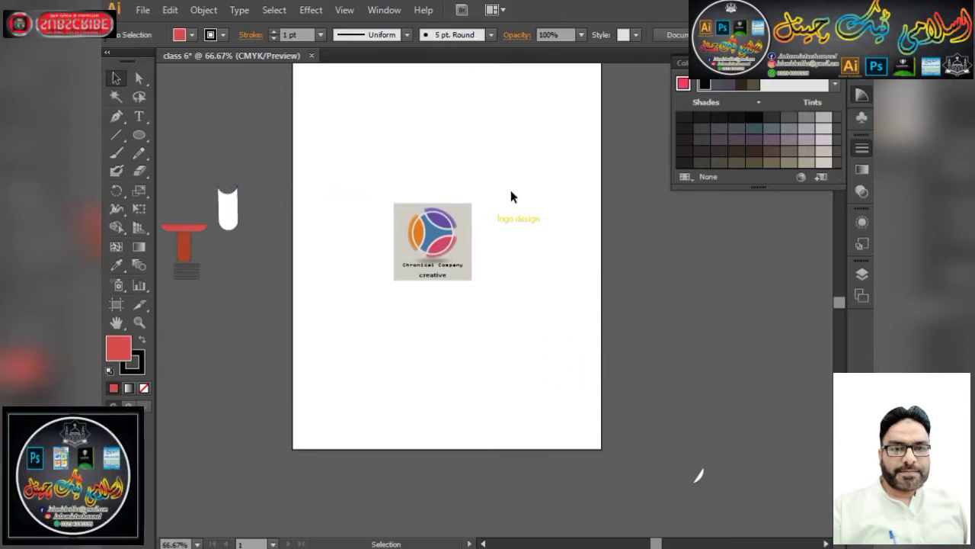
left_click_drag(516, 185, 575, 270)
key("Delete")
Enlarge the whole logo composition with its background and texts to fill the artboard's width.
left_click_drag(372, 181, 502, 313)
left_click_drag(439, 260, 600, 399)
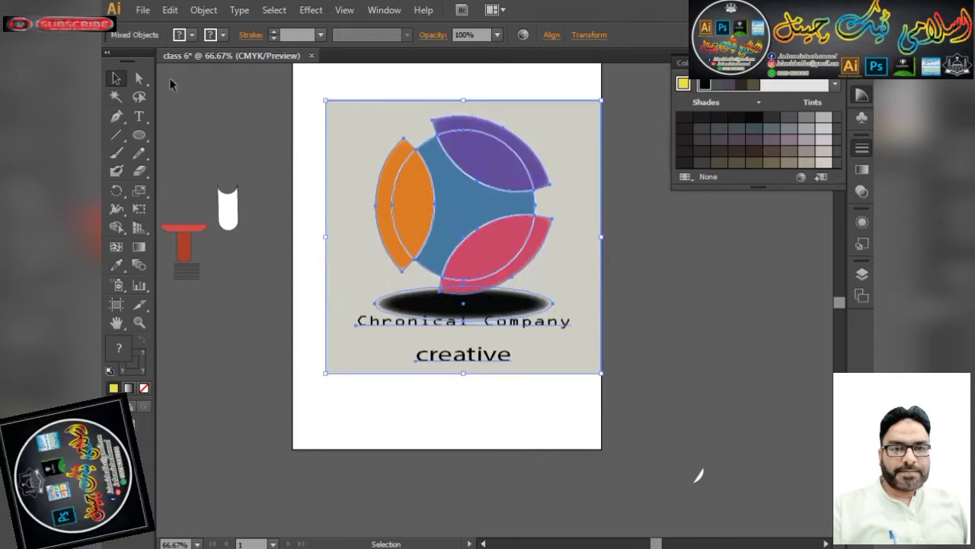
left_click_drag(323, 103, 294, 167)
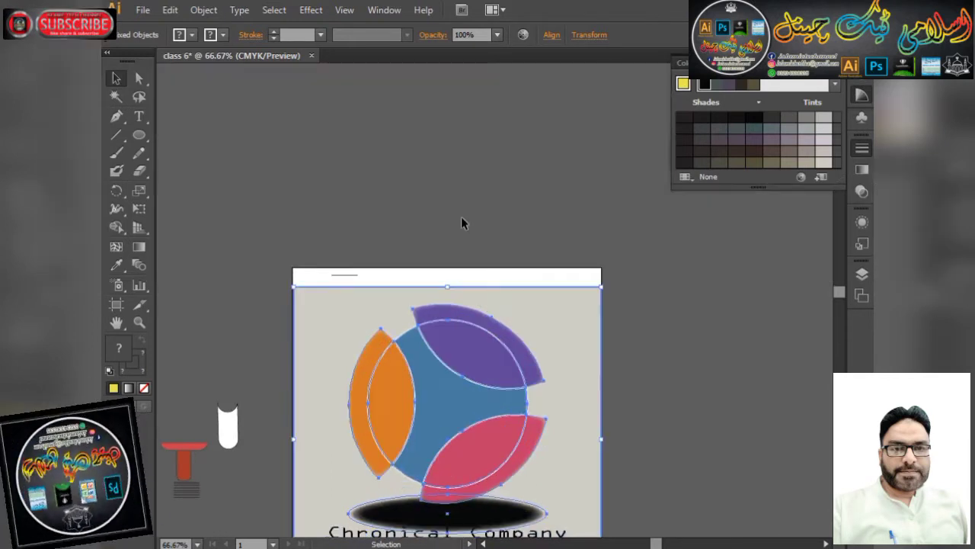
left_click(461, 216)
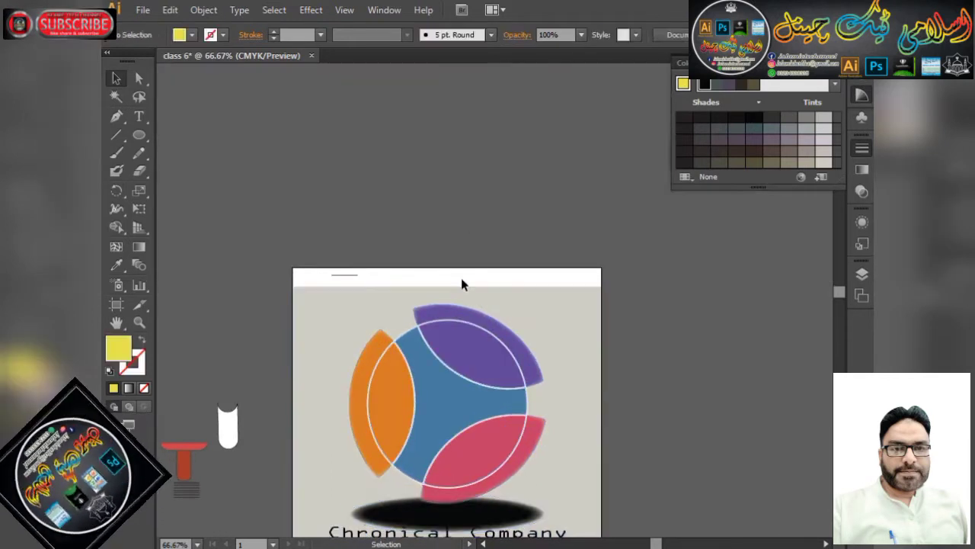
Extend the background rectangle's upper edge to the top of the artboard.
left_click(438, 302)
left_click_drag(447, 288, 446, 269)
scroll(467, 370, "down", 3)
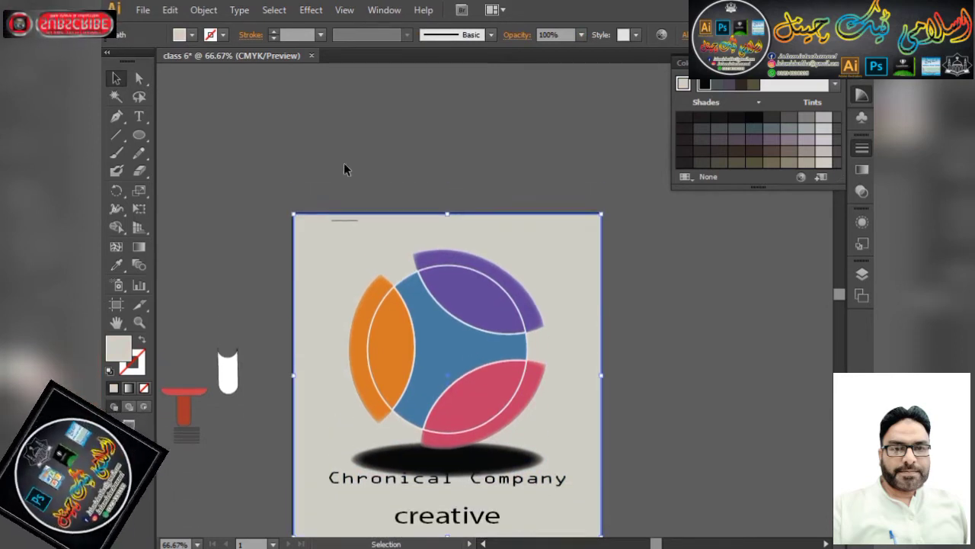
Delete the stray short black line near the upper edge of the background.
scroll(344, 162, "up", 5)
left_click(352, 238)
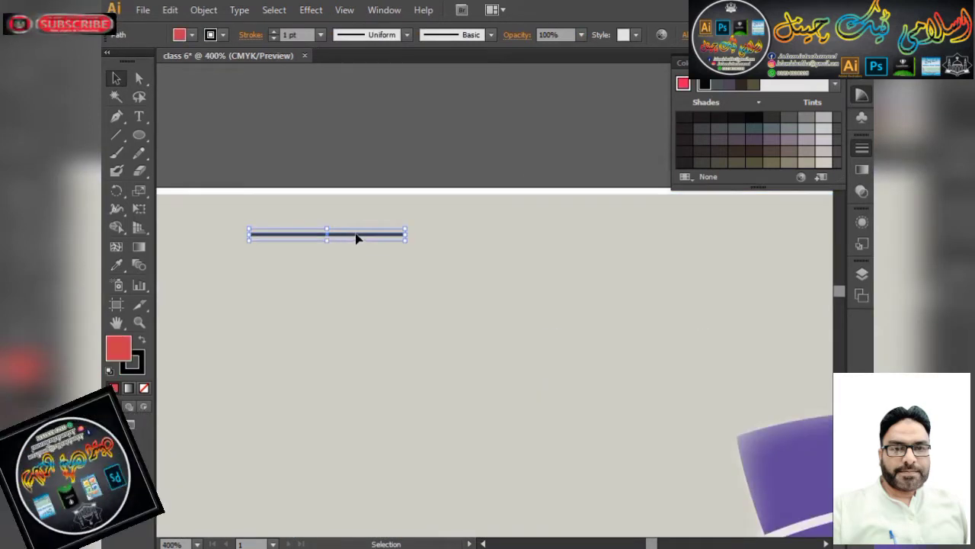
key("Delete")
Check the background's upper edge, then extend its lower edge to the bottom of the artboard.
scroll(367, 251, "down", 4)
left_click(535, 246)
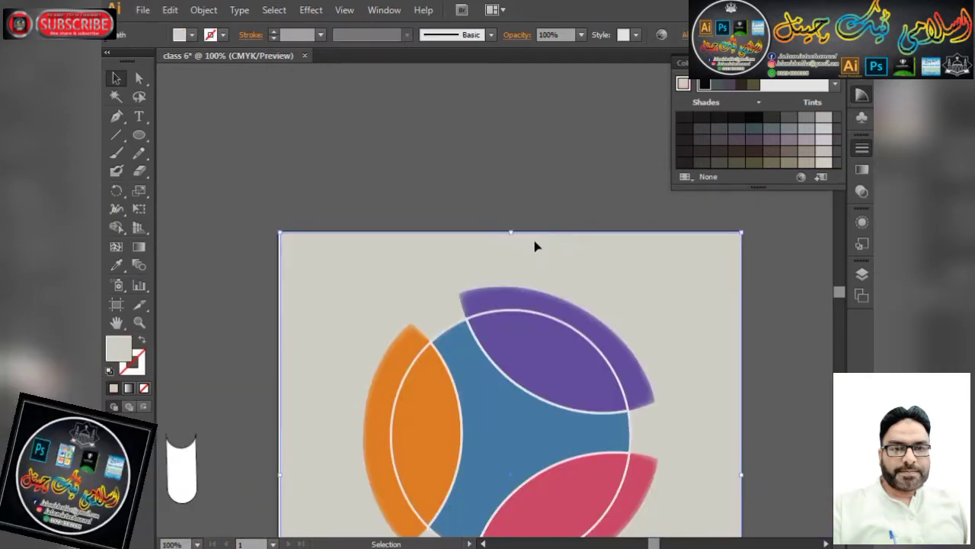
scroll(512, 244, "up", 3)
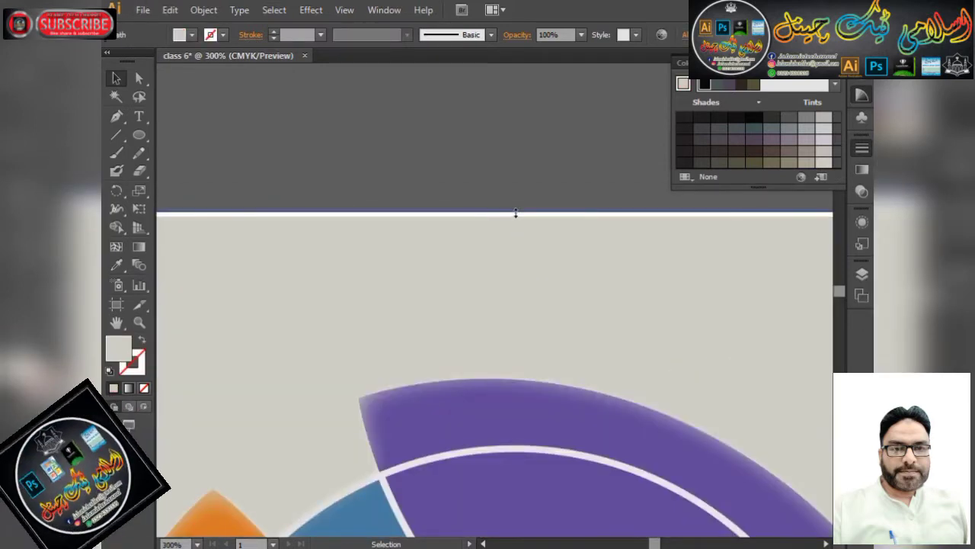
scroll(514, 224, "down", 7)
scroll(521, 429, "up", 2)
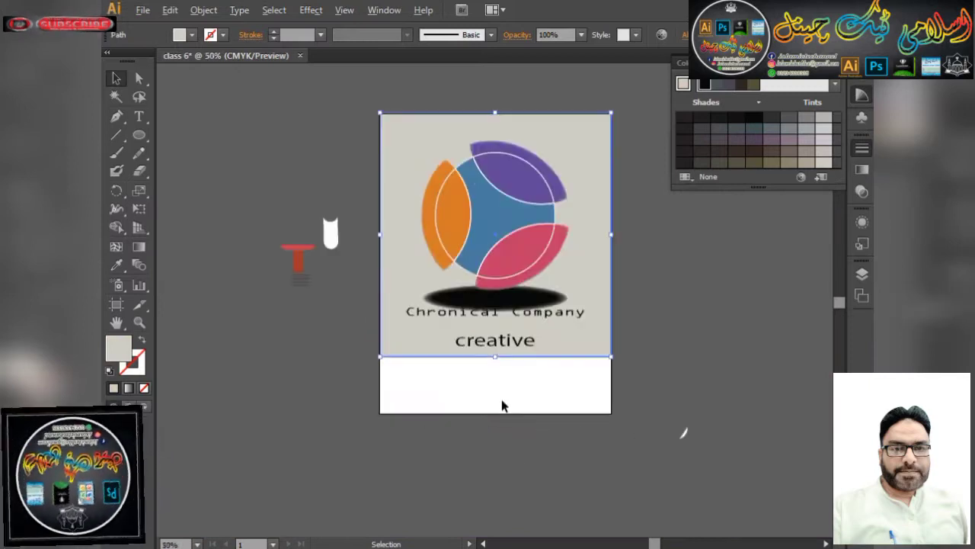
left_click_drag(496, 357, 499, 418)
left_click(499, 419)
Nudge the "Chronical Company" title down until it clears the shadow ellipse.
left_click(502, 302)
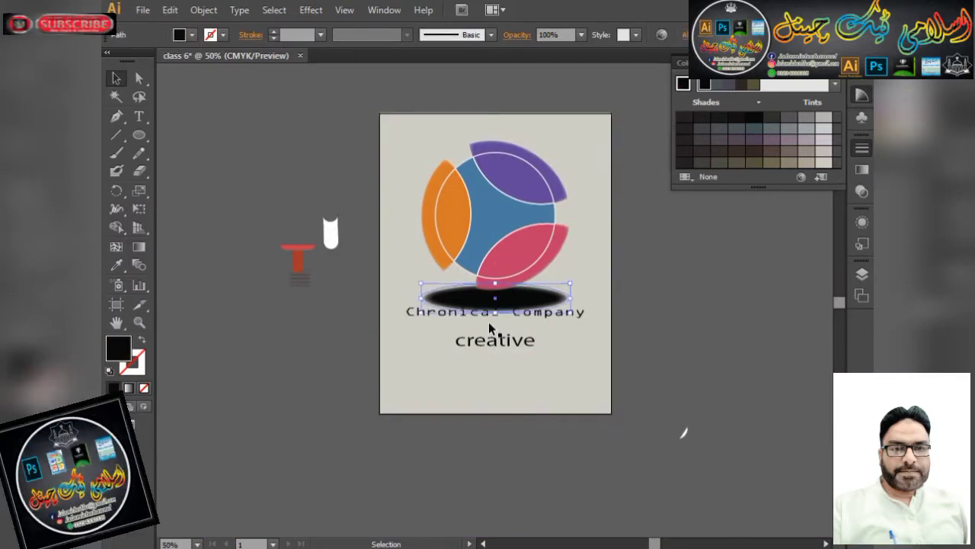
left_click(581, 314)
key("Down")
key("Down")
key("Down")
key("Down")
key("Down")
key("Down")
key("Down")
key("Down")
key("Down")
key("Down")
key("Down")
key("Down")
key("Down")
key("Down")
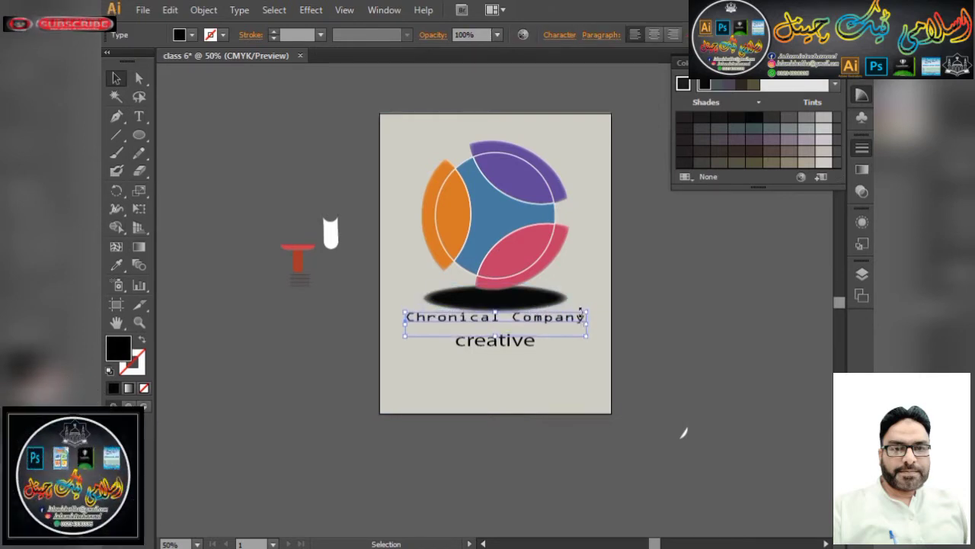
key("Down")
key("Down")
key("Down")
key("Down")
key("Down")
key("Down")
key("Down")
key("Down")
key("Down")
key("Down")
key("Down")
key("Down")
key("Down")
key("Down")
key("Down")
key("Down")
key("Down")
key("Down")
key("Down")
key("Down")
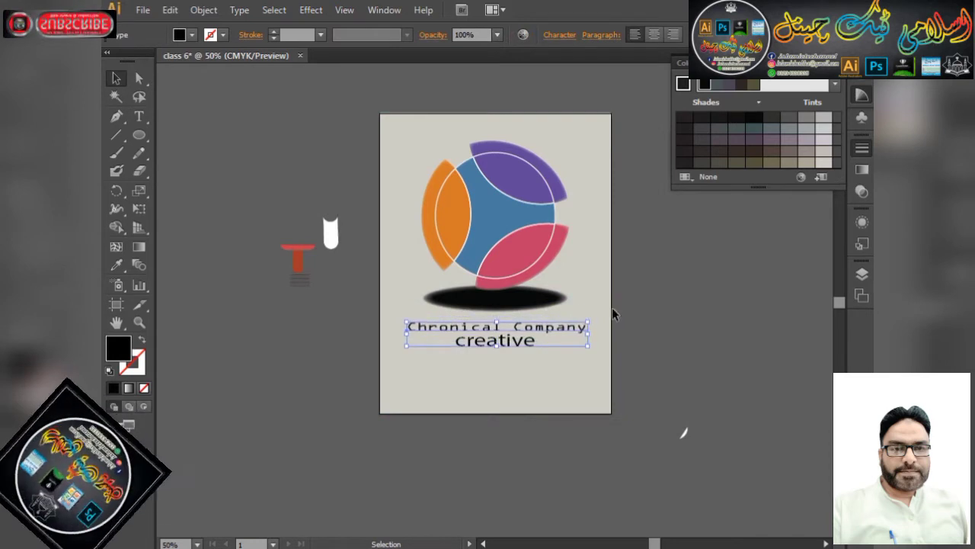
Move "creative", the "Chronical Company" title and the shadow ellipse further down to space them out beneath the logo.
left_click_drag(485, 342, 493, 378)
left_click_drag(516, 334, 517, 350)
left_click_drag(515, 313, 519, 322)
Try feathering the black shadow ellipse beneath the logo with a 72 pt radius, with the preview on.
left_click(311, 10)
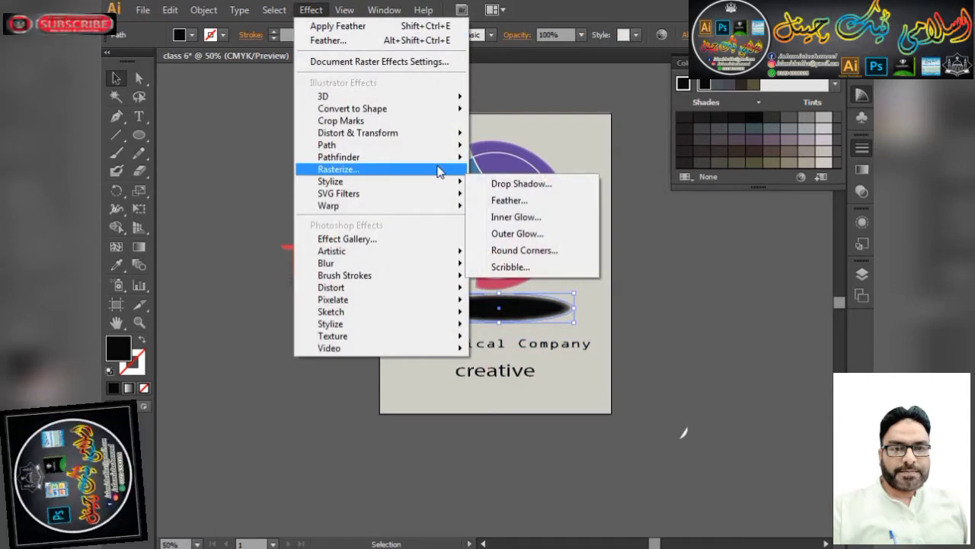
mouse_move(435, 181)
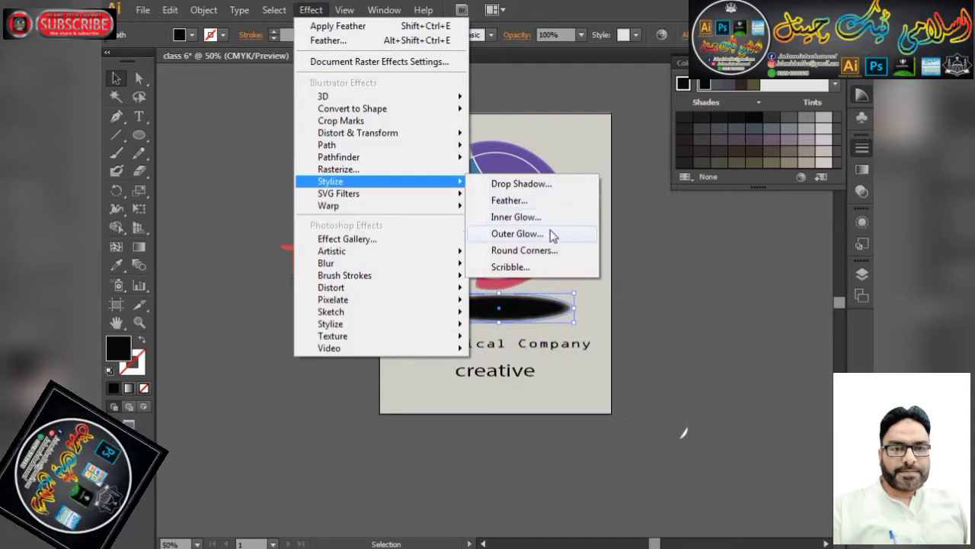
left_click(544, 202)
left_click(549, 310)
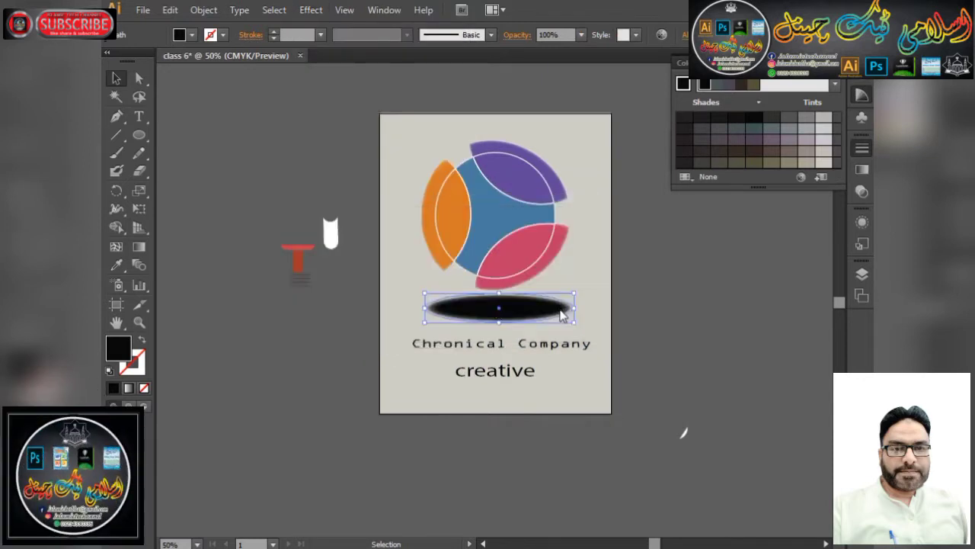
left_click(574, 349)
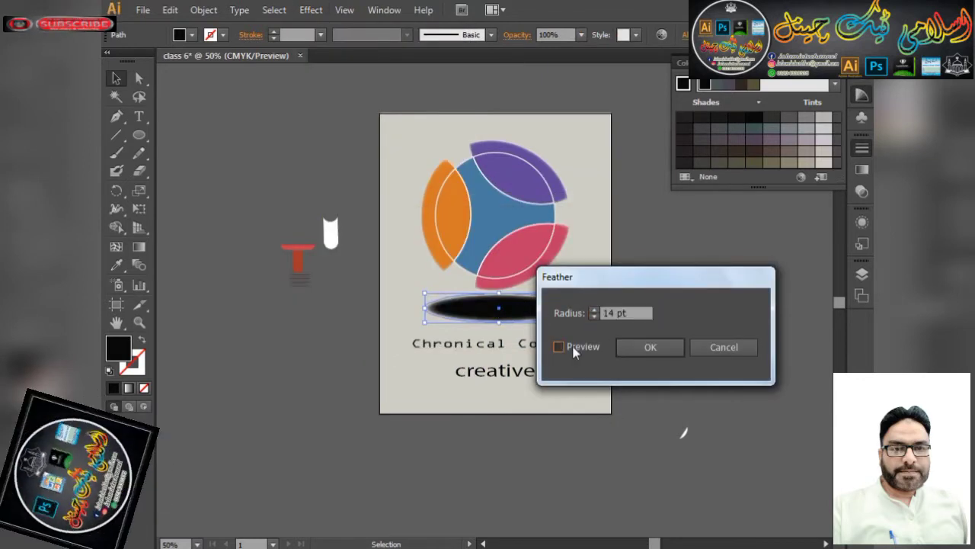
left_click(575, 348)
left_click(596, 313)
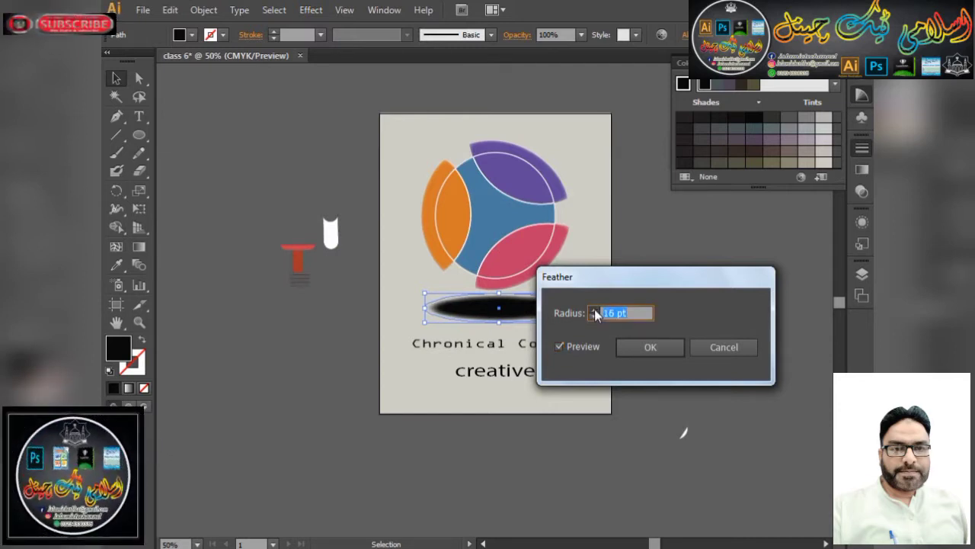
key("Up")
key("Up")
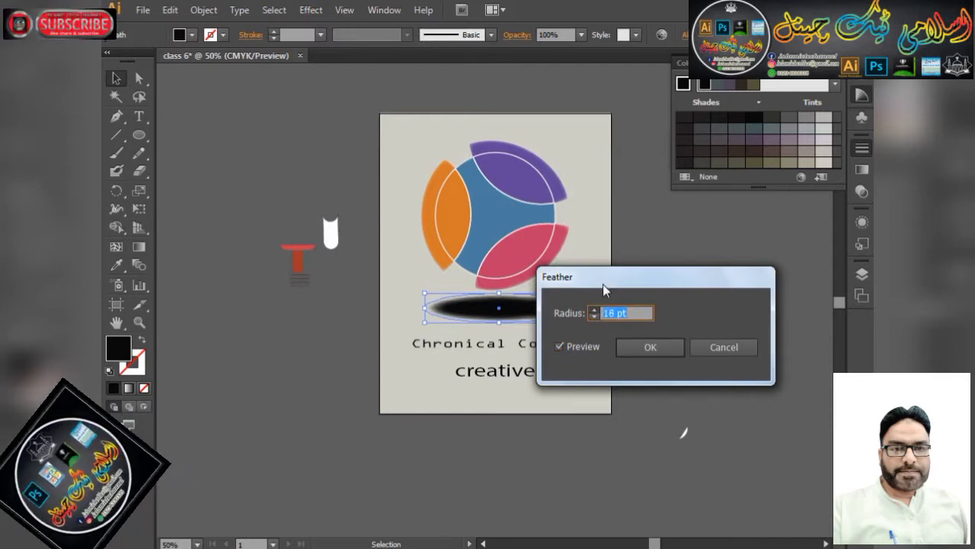
key("Up")
key("Up")
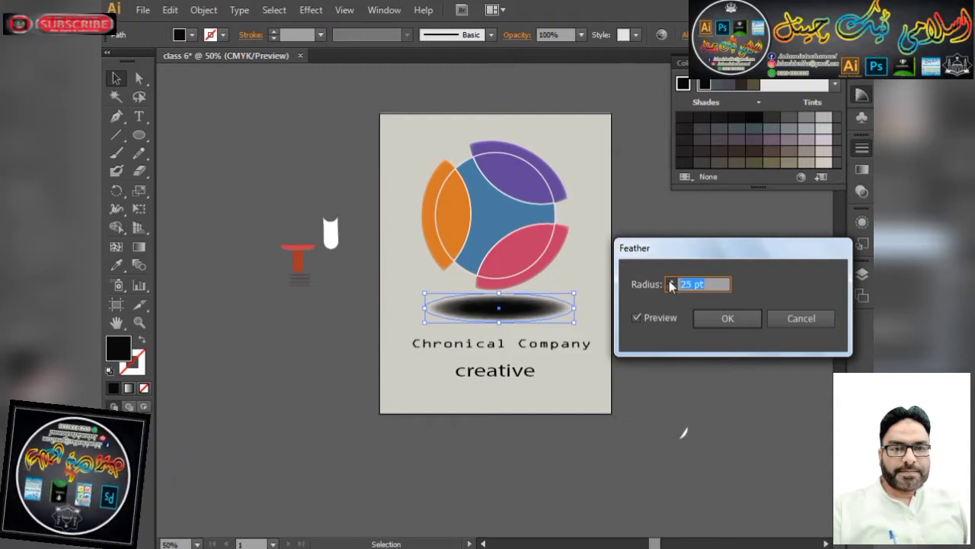
left_click(670, 281)
left_click(671, 281)
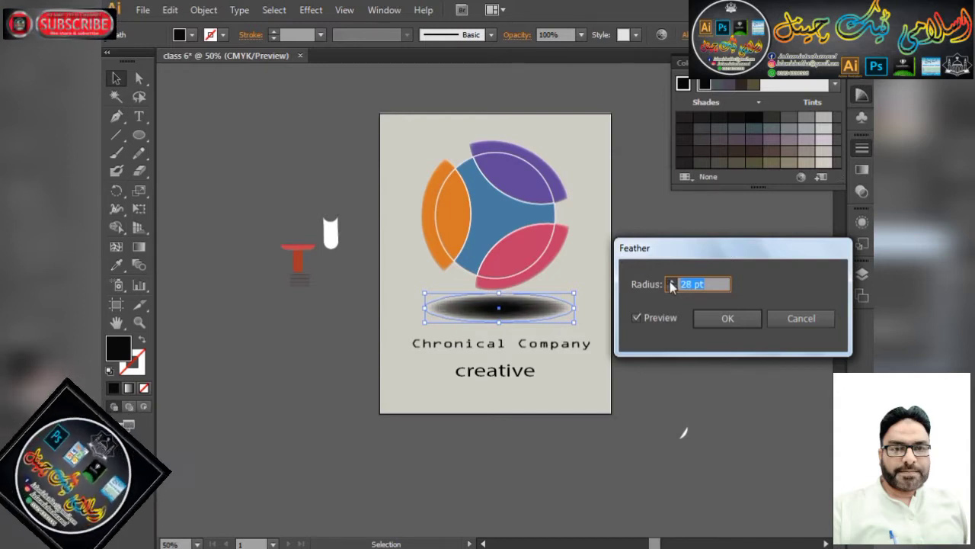
left_click(671, 282)
left_click(670, 281)
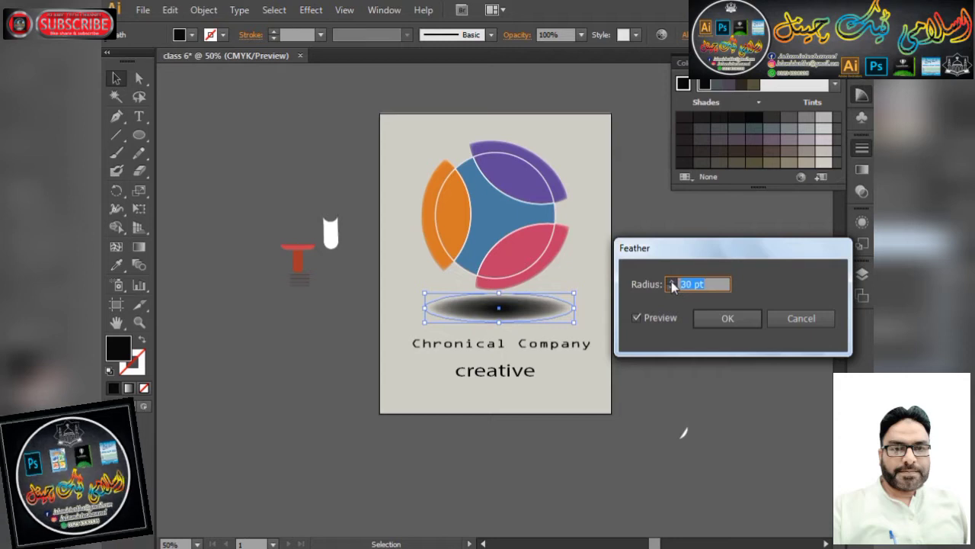
left_click(670, 281)
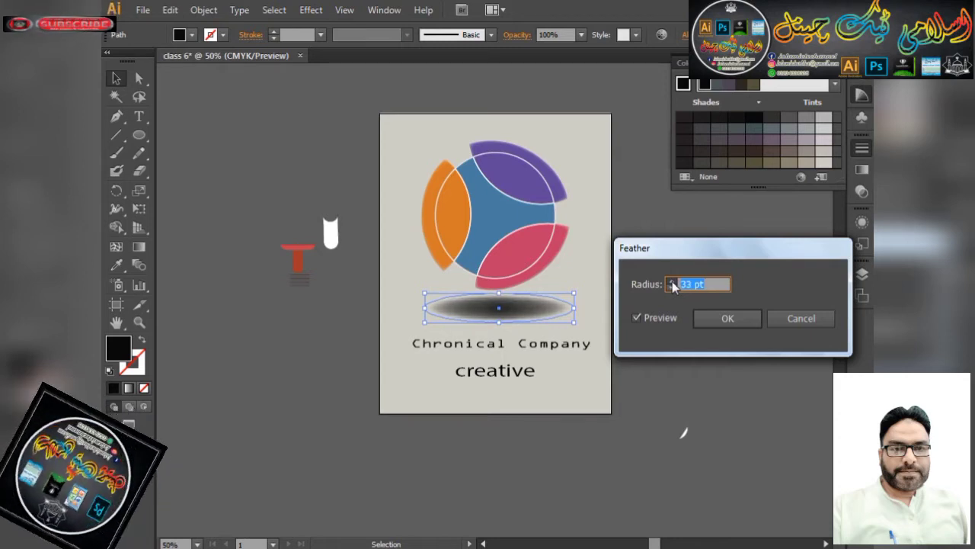
left_click(670, 281)
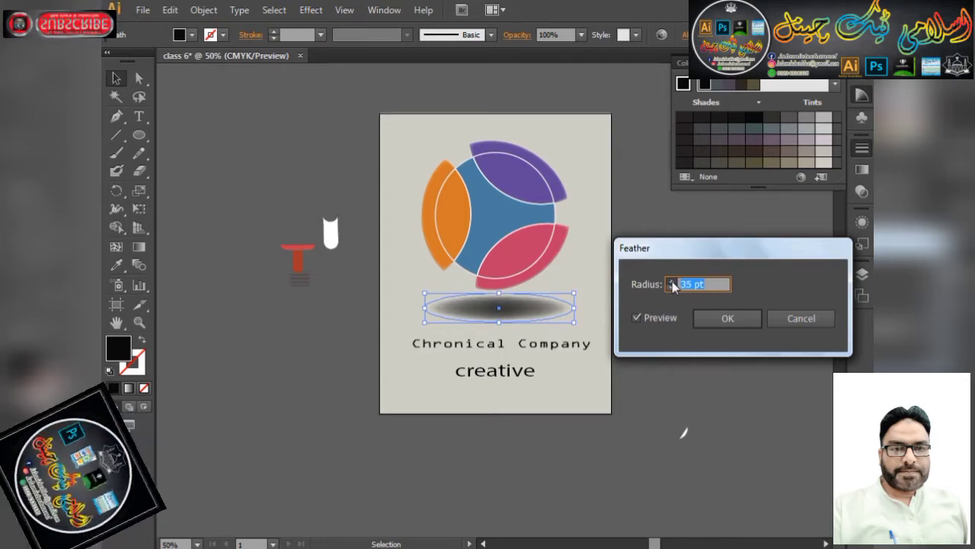
left_click(671, 281)
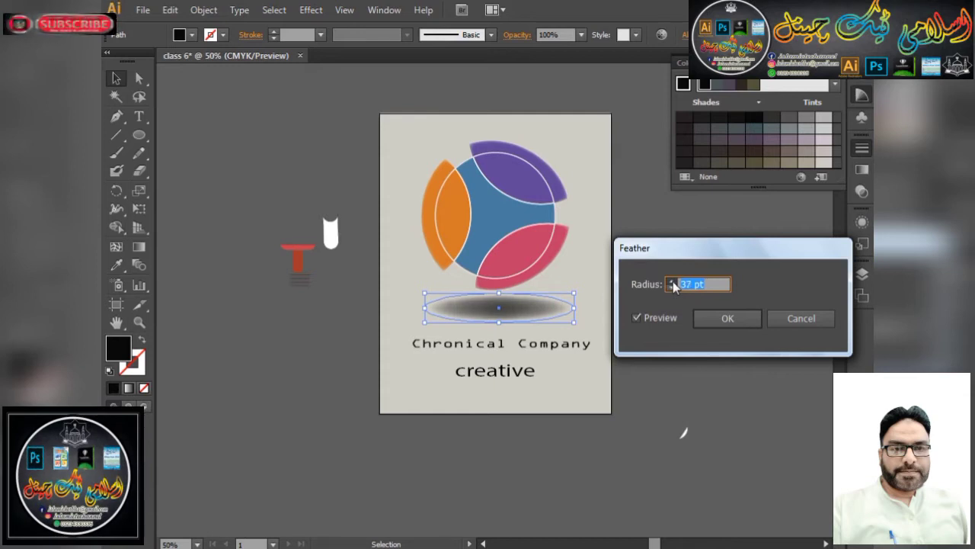
left_click(671, 281)
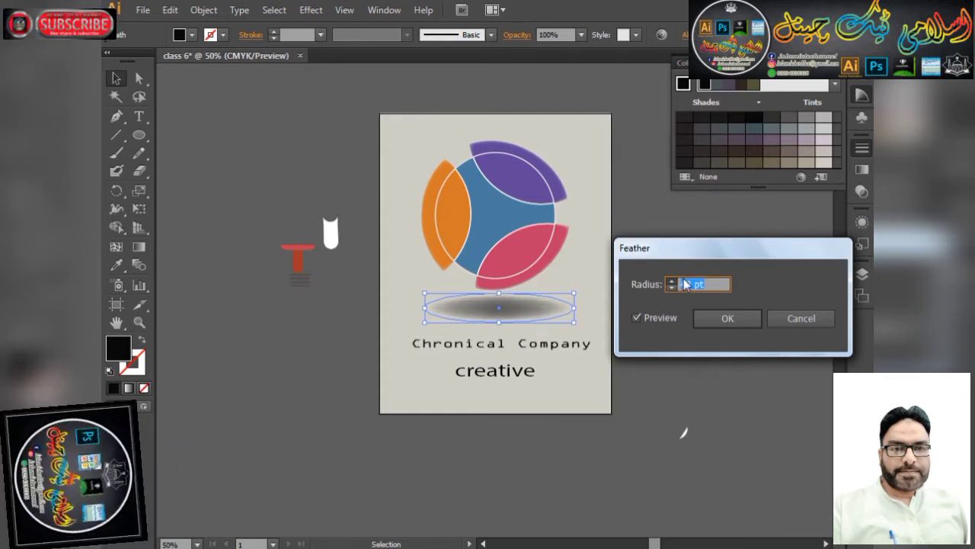
left_click(671, 281)
left_click(671, 281)
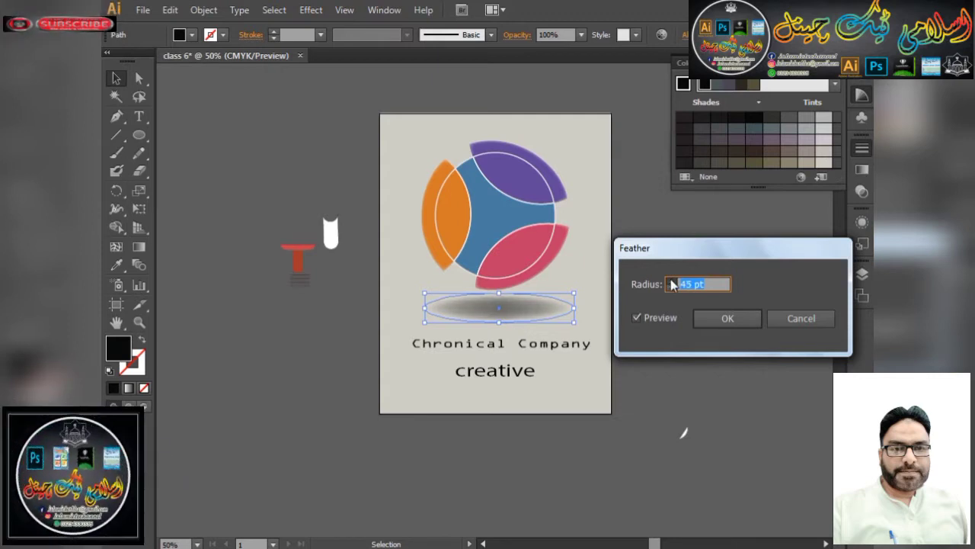
left_click(671, 281)
left_click(672, 282)
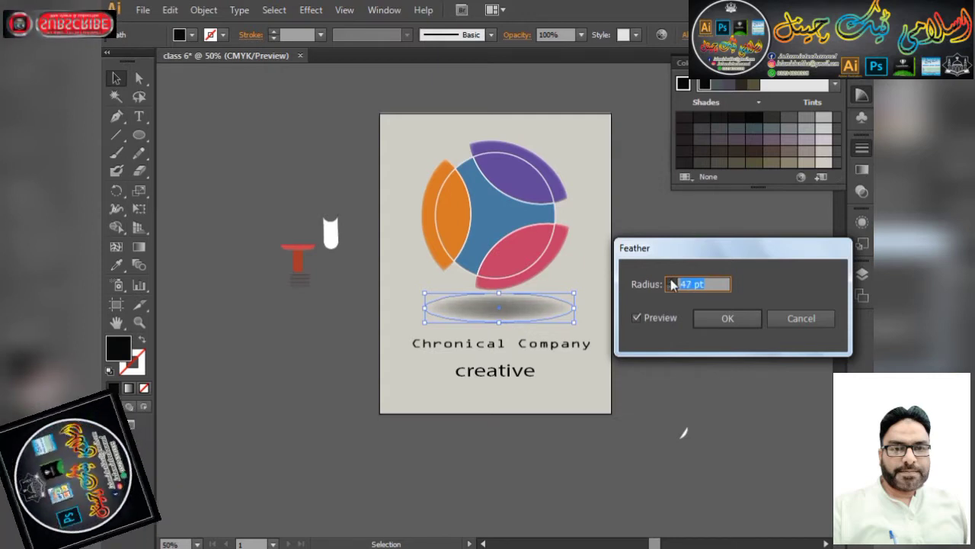
left_click(672, 282)
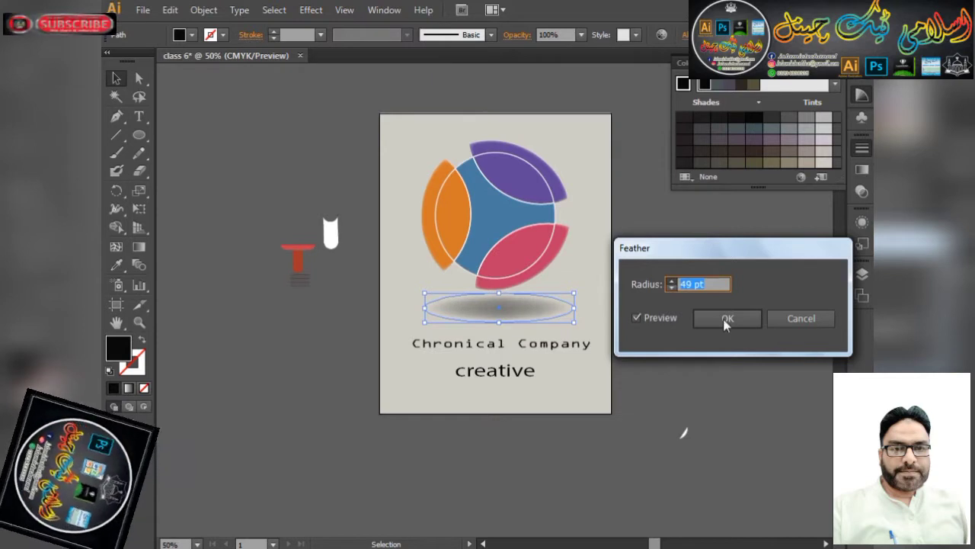
key("Up")
key("Up")
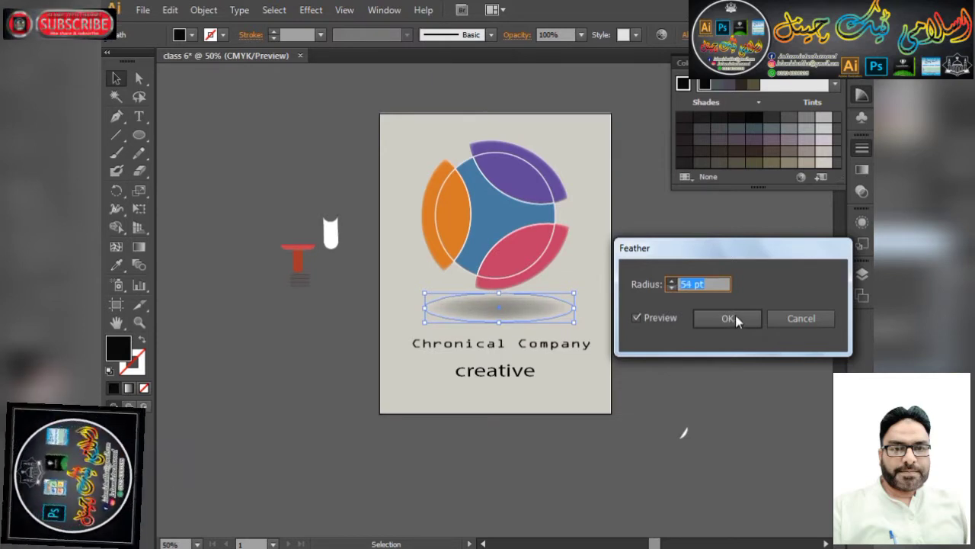
key("Up")
key("Up")
key("Up")
key("Up")
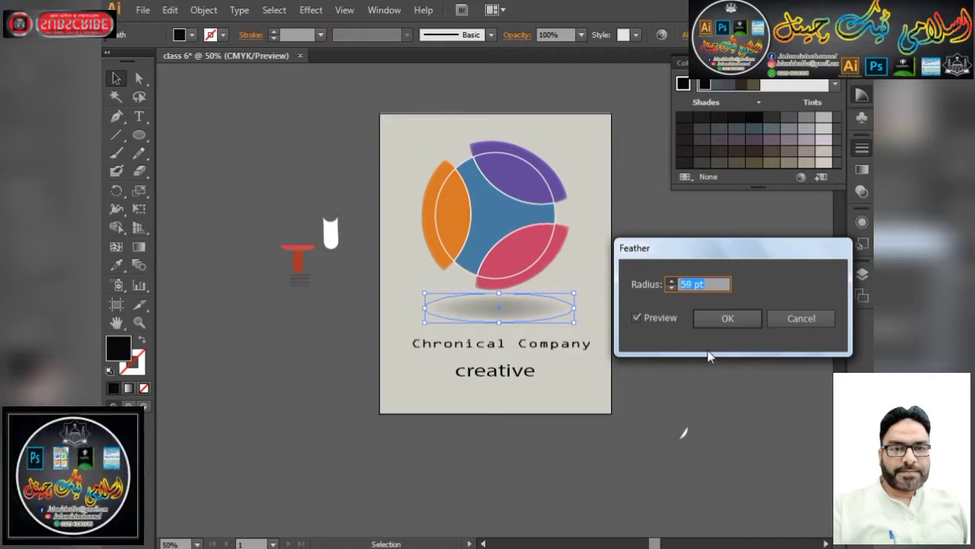
key("Up")
key("Up")
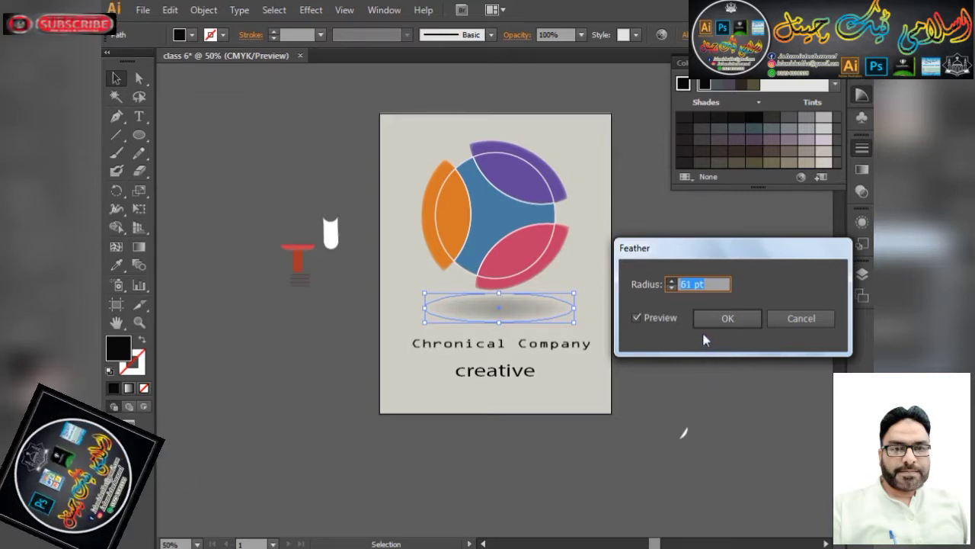
key("Up")
key("Up")
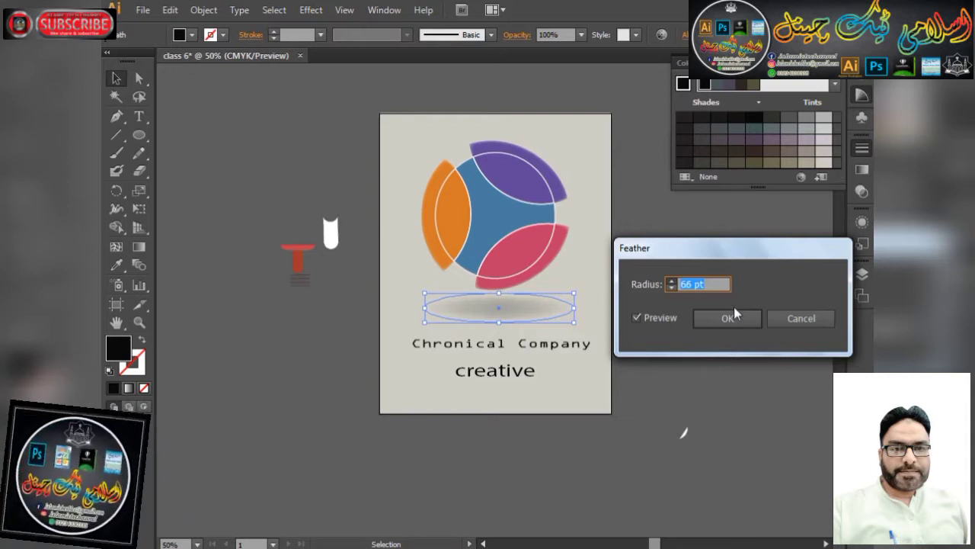
key("Up")
key("Up")
key("Up")
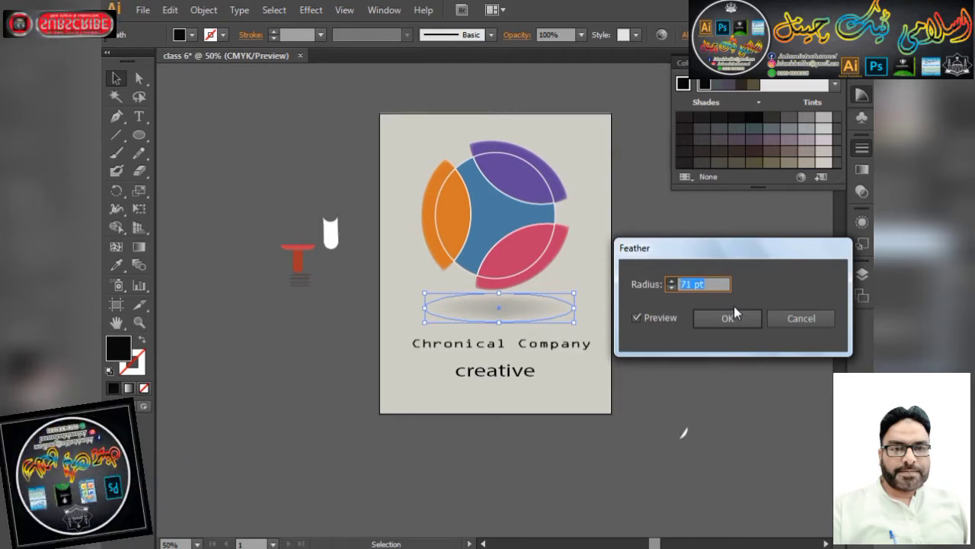
left_click(729, 318)
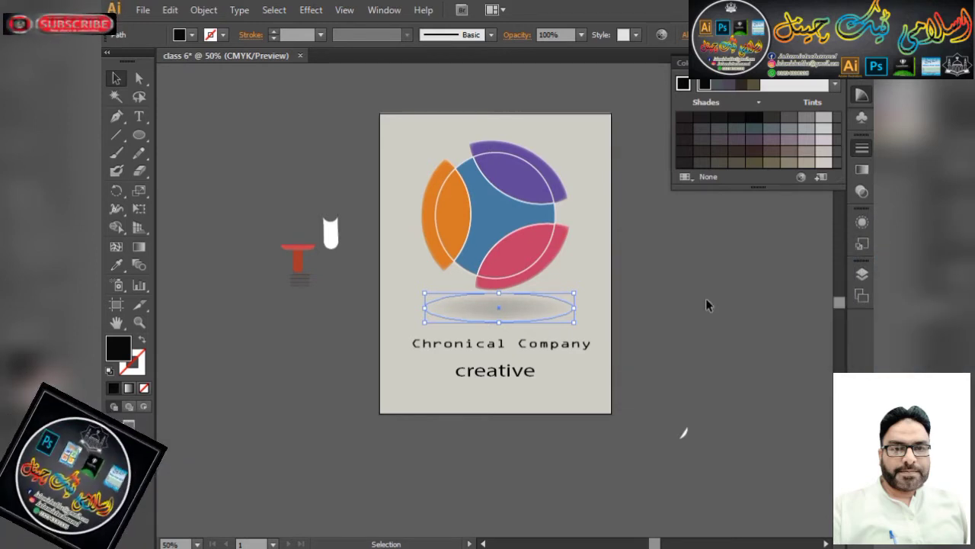
Check the shadow ellipse up close, then undo its last feather.
left_click(705, 298)
scroll(508, 305, "up", 4)
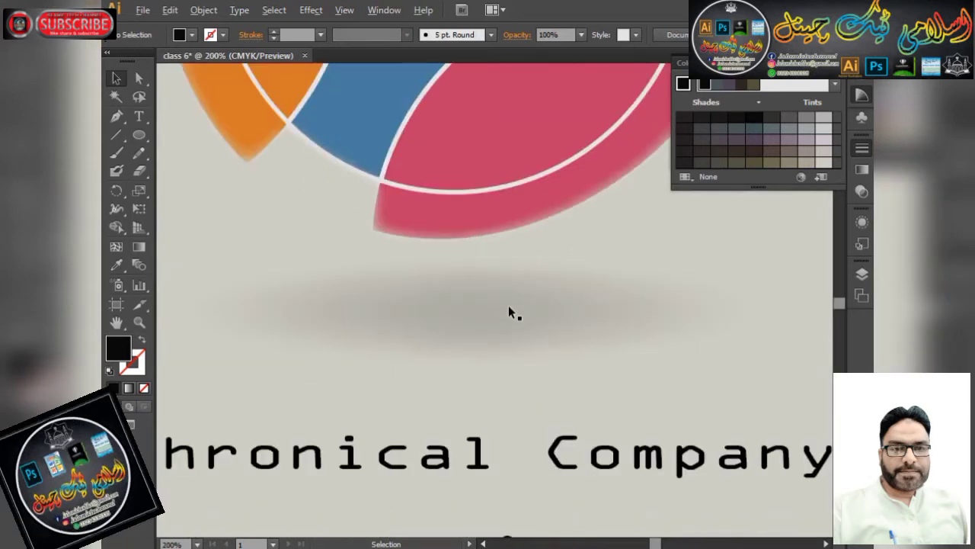
left_click(508, 305)
key("ctrl+z")
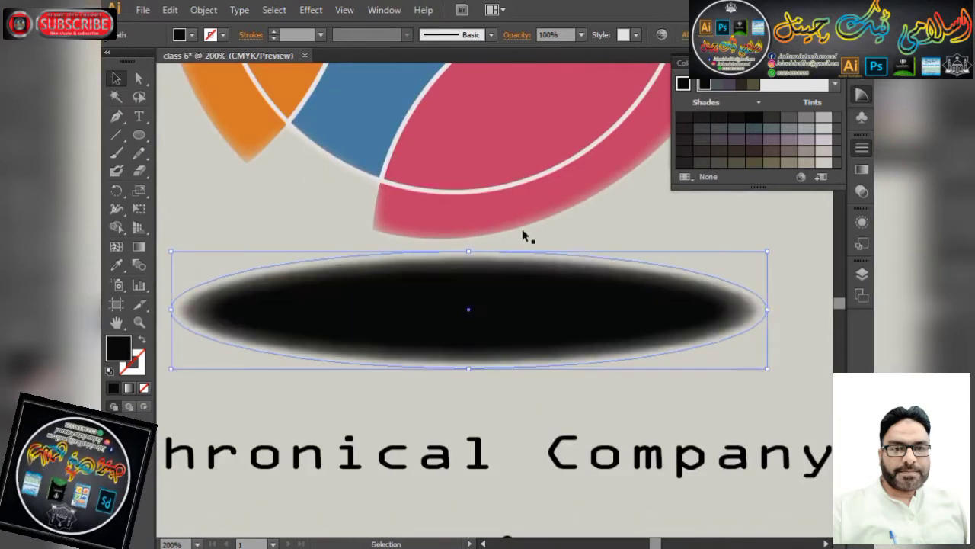
Feather the shadow ellipse beneath the logo with a 45 pt radius, with the preview on.
left_click(312, 10)
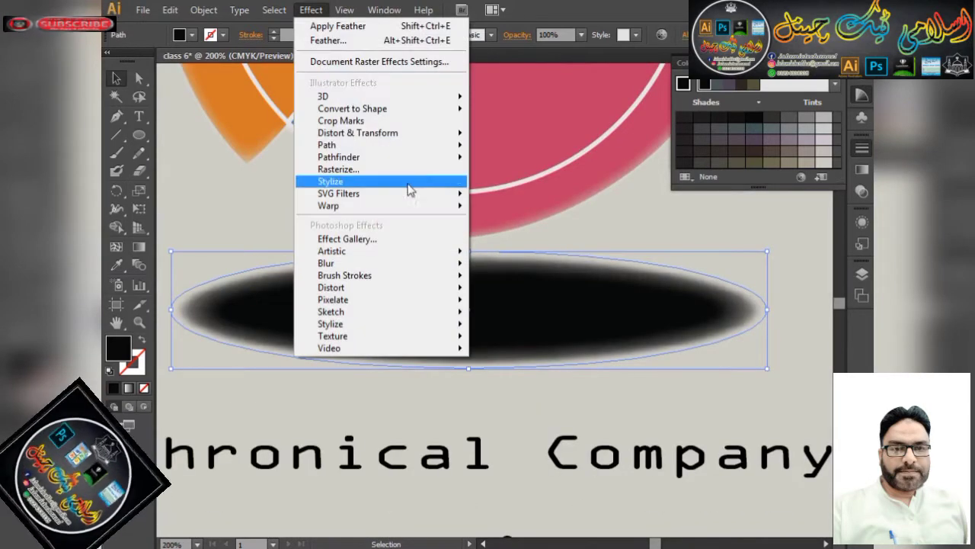
mouse_move(410, 190)
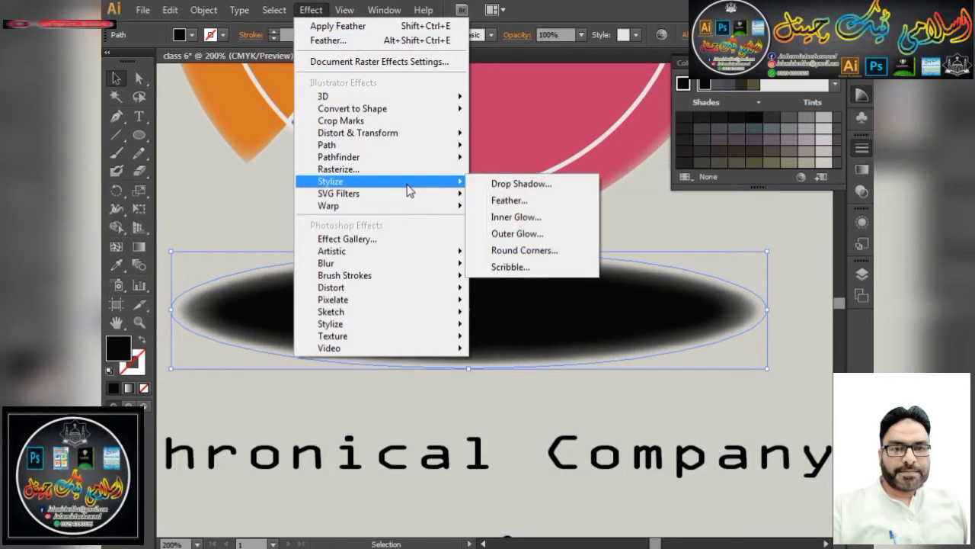
left_click(536, 202)
left_click(545, 309)
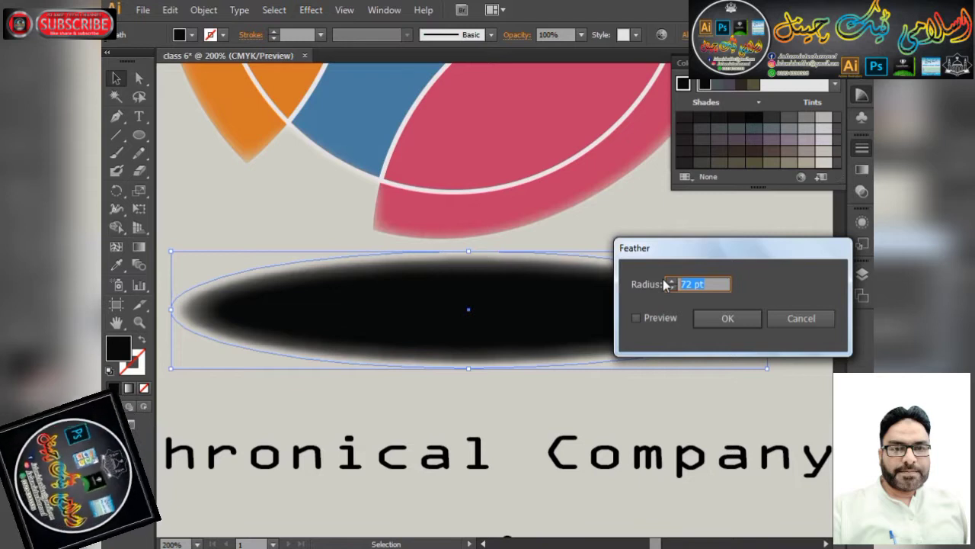
left_click(656, 320)
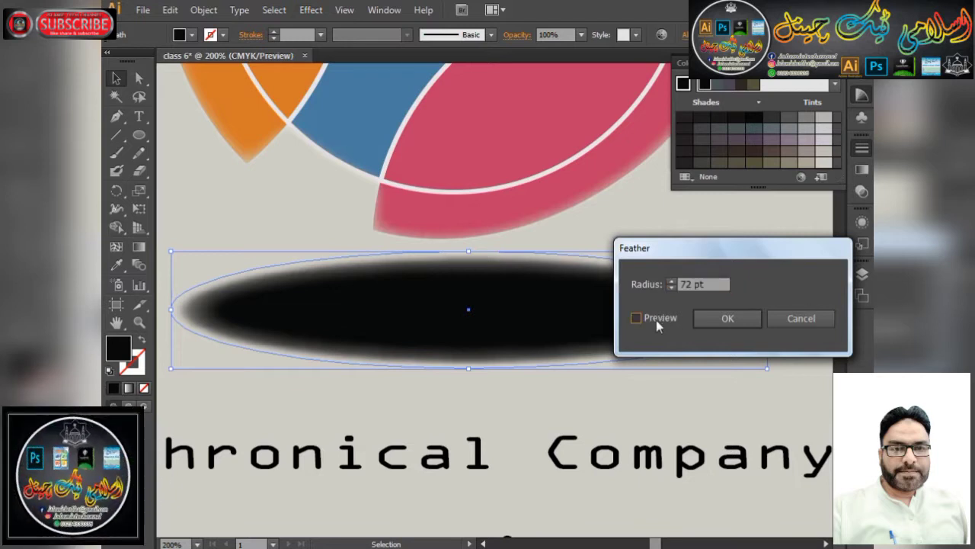
left_click(718, 284)
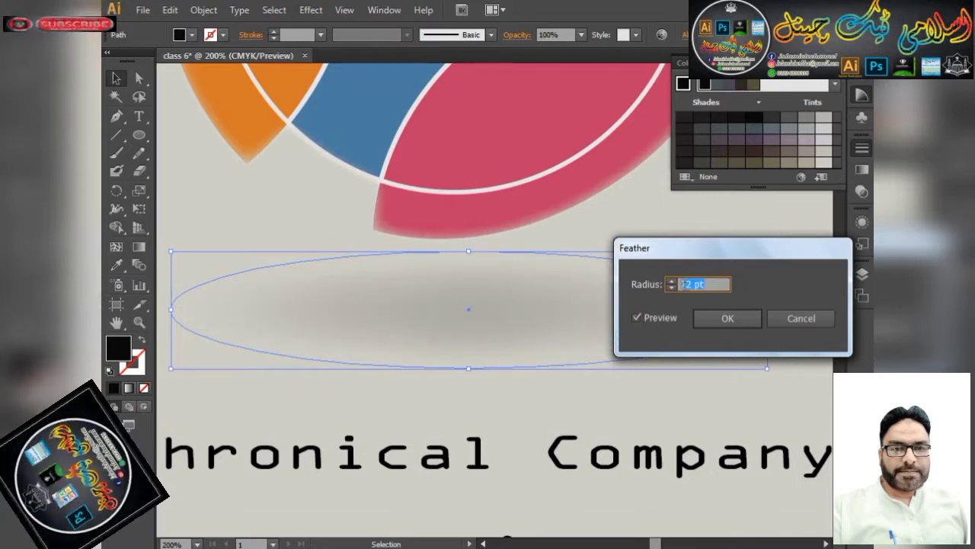
type("45")
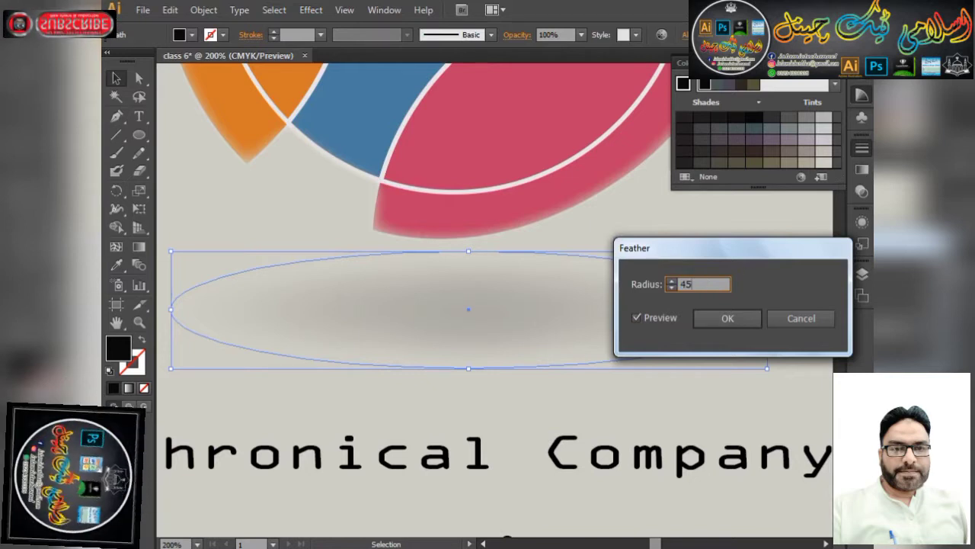
left_click(638, 318)
left_click(638, 317)
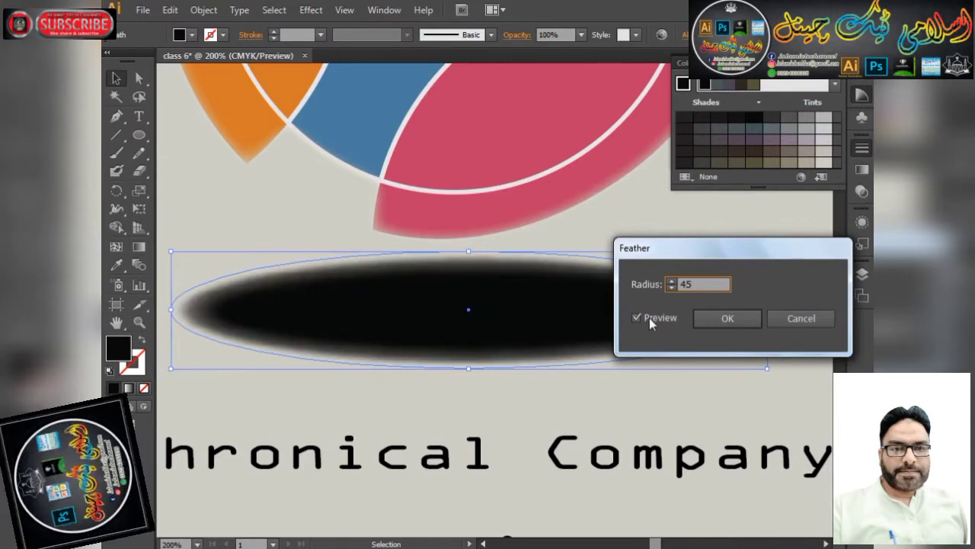
left_click(716, 319)
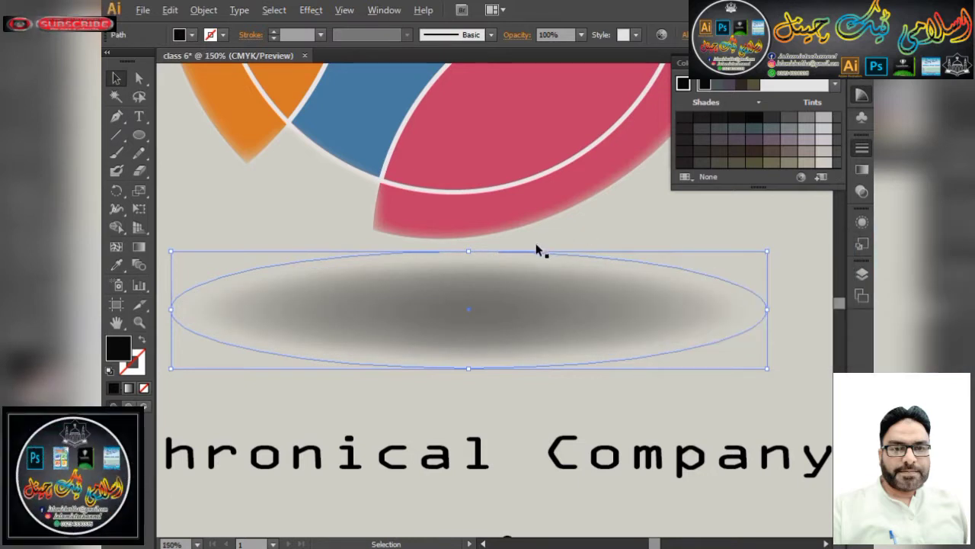
scroll(535, 250, "down", 4)
left_click(594, 192)
Select the artboard background rectangle and set its fill to the orange-yellow EFAE1D.
scroll(512, 123, "up", 2)
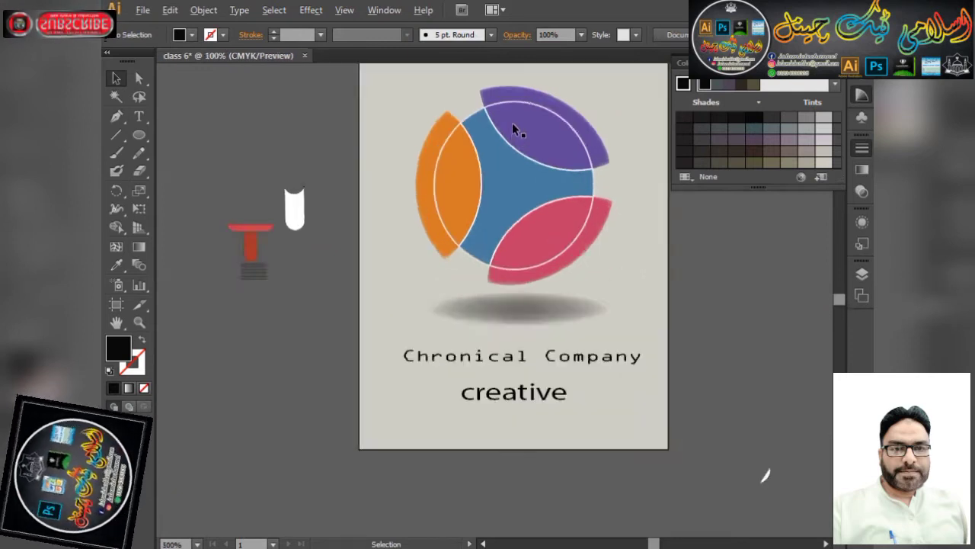
left_click(364, 93)
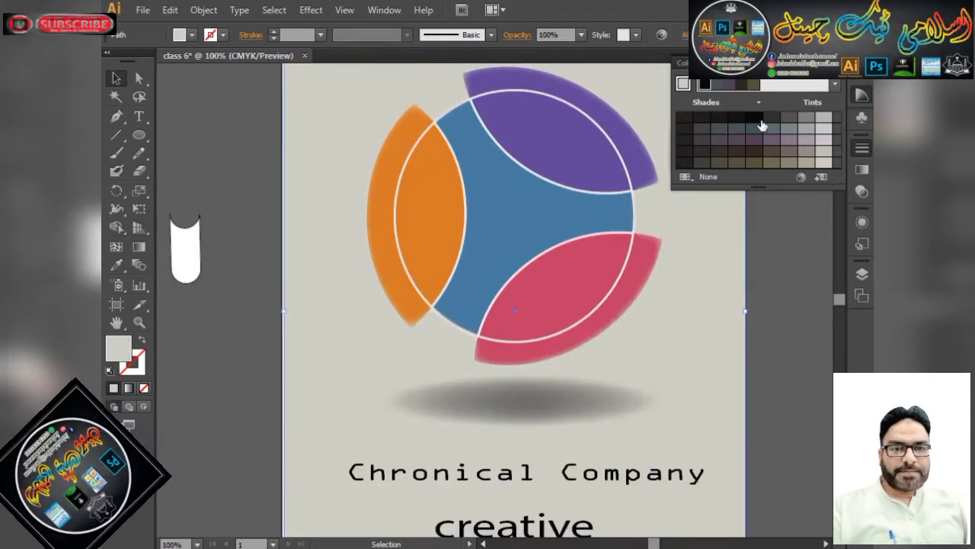
scroll(594, 272, "down", 1)
double_click(120, 352)
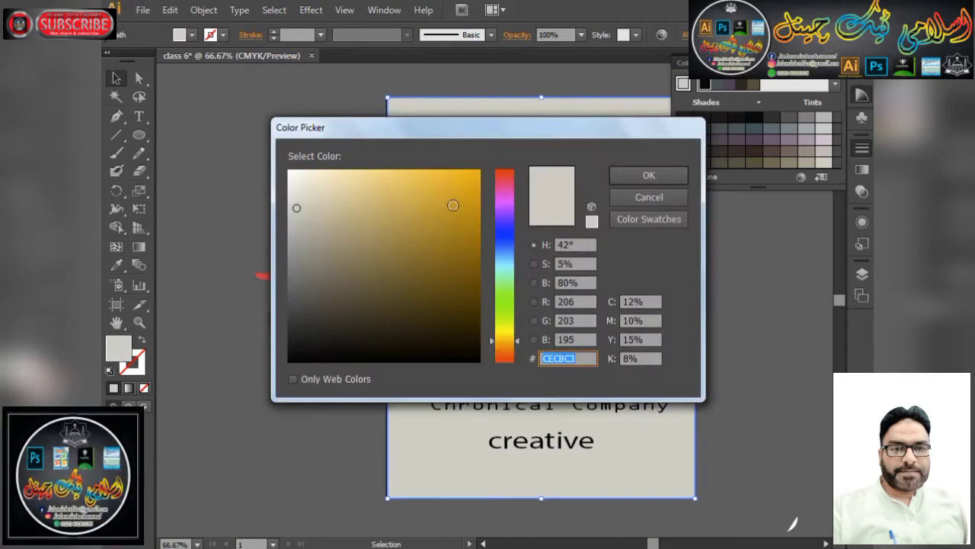
mouse_move(450, 203)
left_mouse_down()
mouse_move(463, 183)
mouse_move(462, 247)
mouse_move(458, 180)
left_mouse_up()
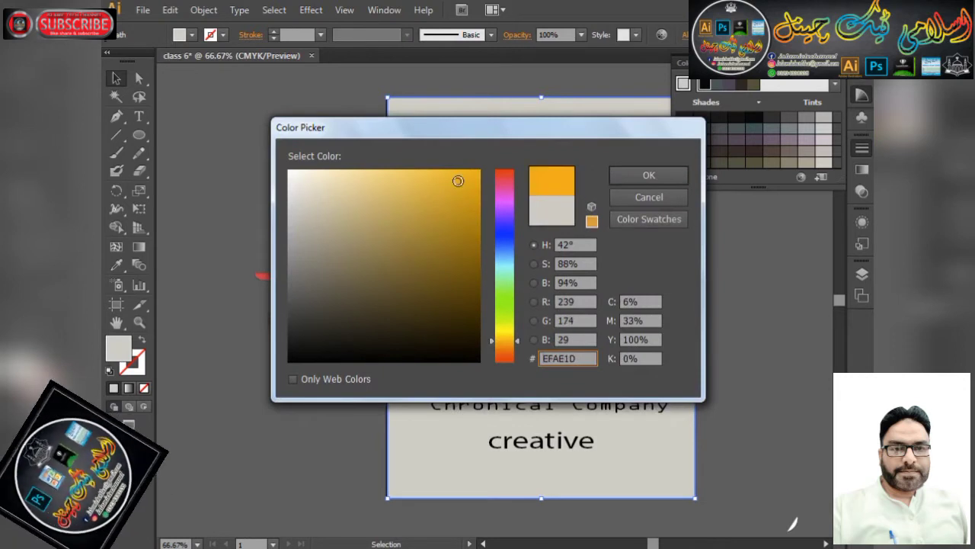
left_click(649, 174)
left_click(727, 341)
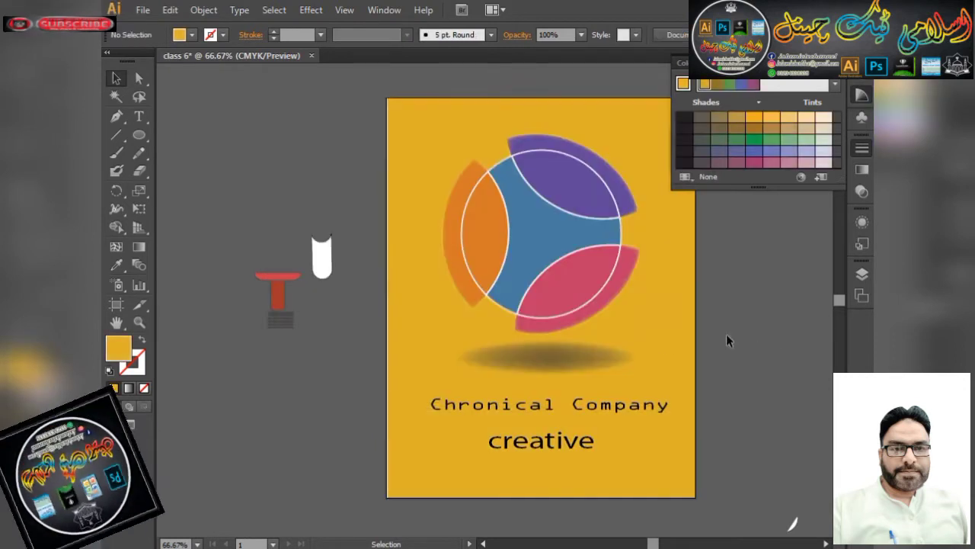
Try darker and lighter shades on the background rectangle and recolour it with a pale orange-yellow tint of its fill.
scroll(611, 284, "down", 2)
key("ctrl+minus")
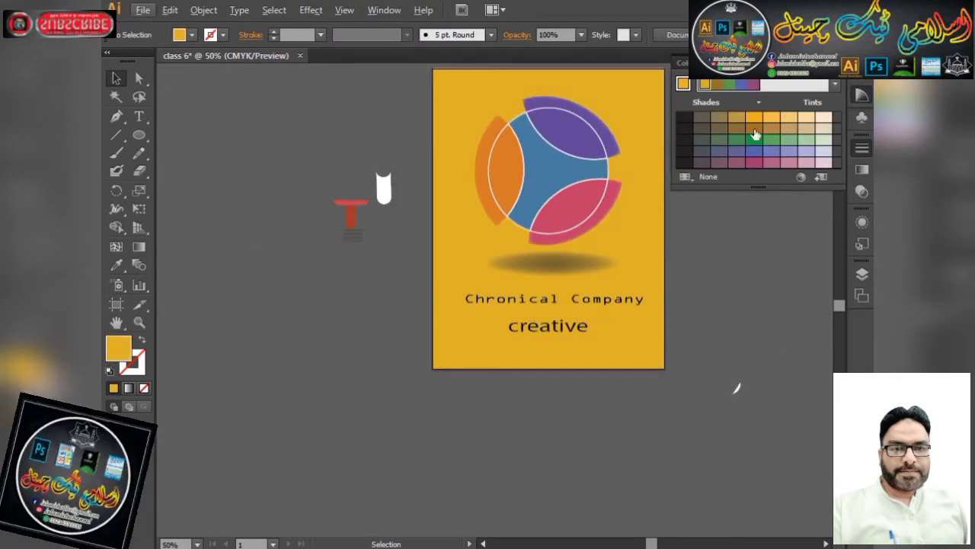
left_click(771, 118)
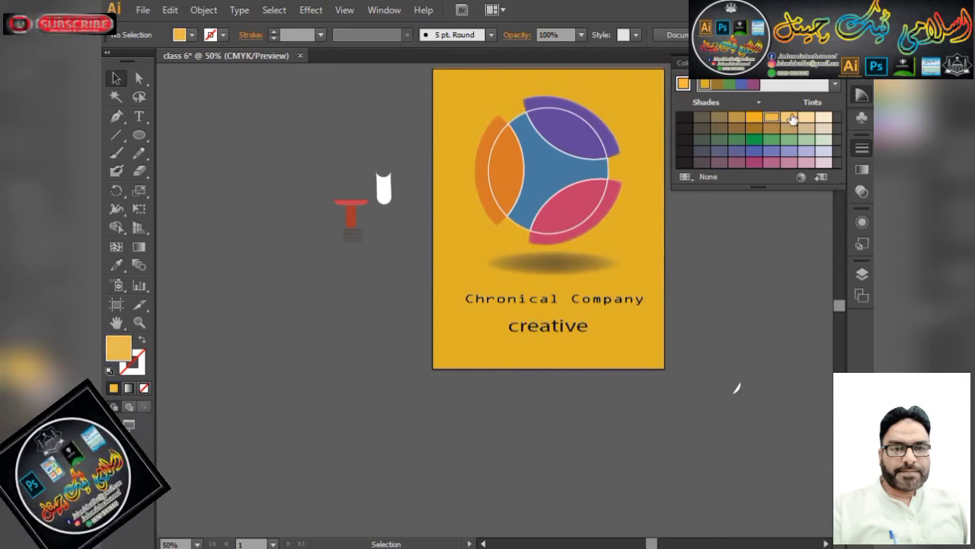
left_click(789, 119)
left_click(660, 125)
left_click(740, 123)
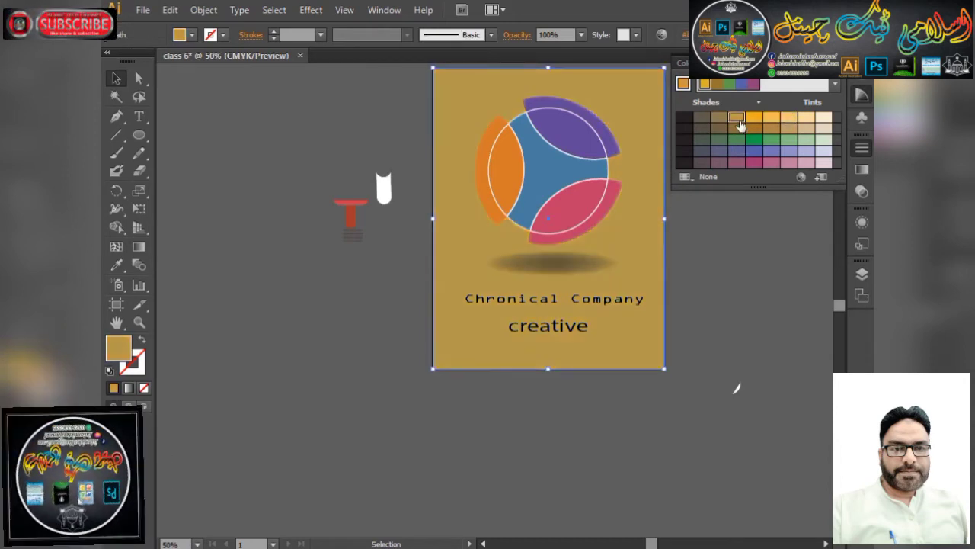
left_click(755, 119)
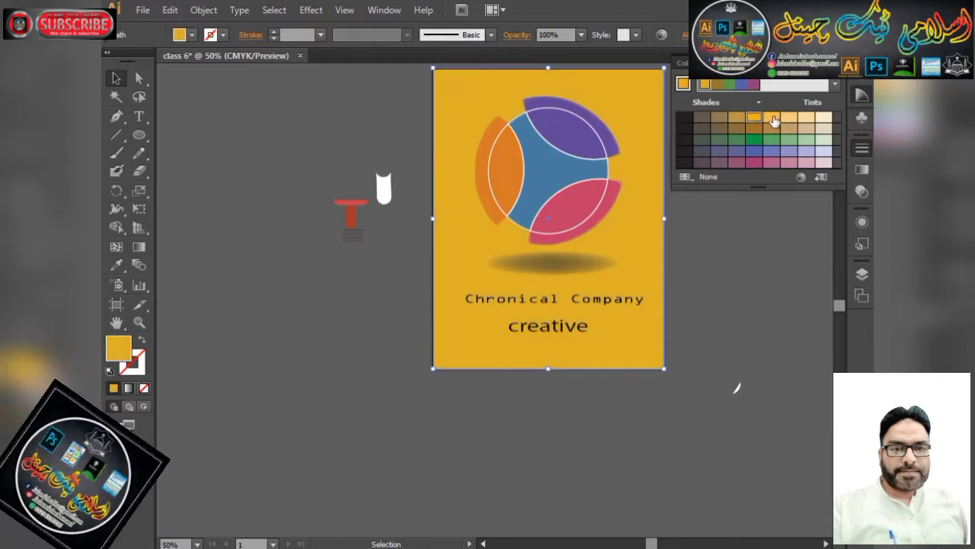
left_click(772, 119)
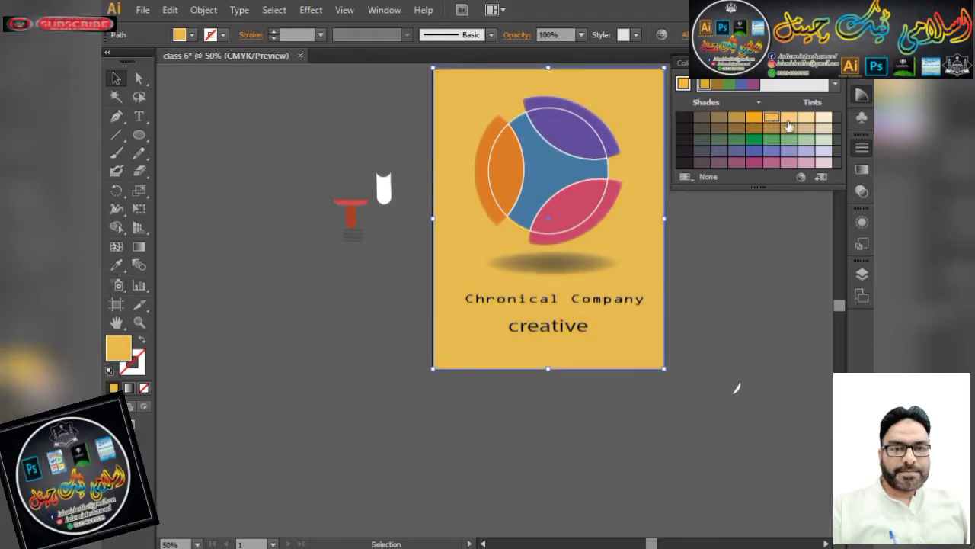
left_click(789, 119)
left_click(718, 314)
Flatten the feathered shadow ellipse slightly and nudge it so it sits centred beneath the logo.
scroll(472, 330, "down", 3)
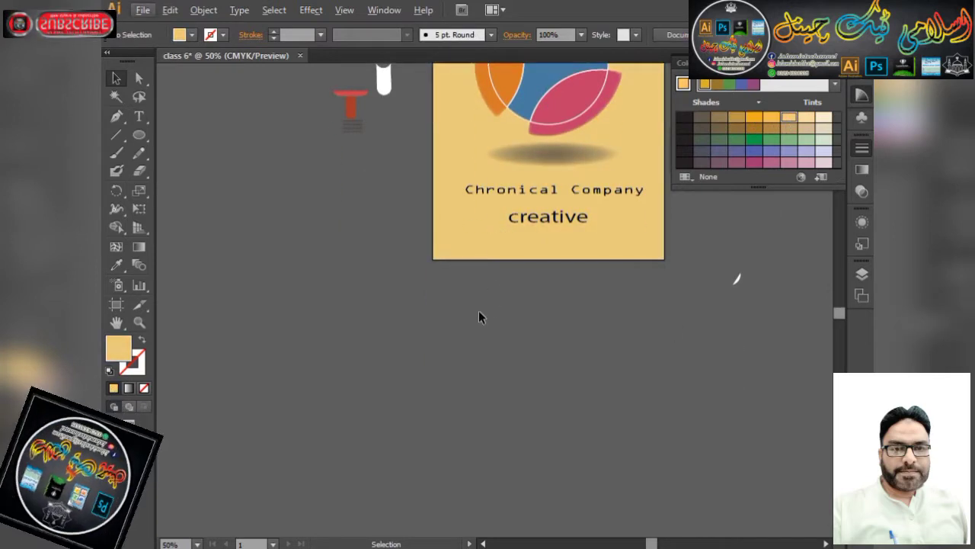
scroll(478, 309, "down", 3)
scroll(509, 230, "up", 2)
scroll(431, 343, "up", 3)
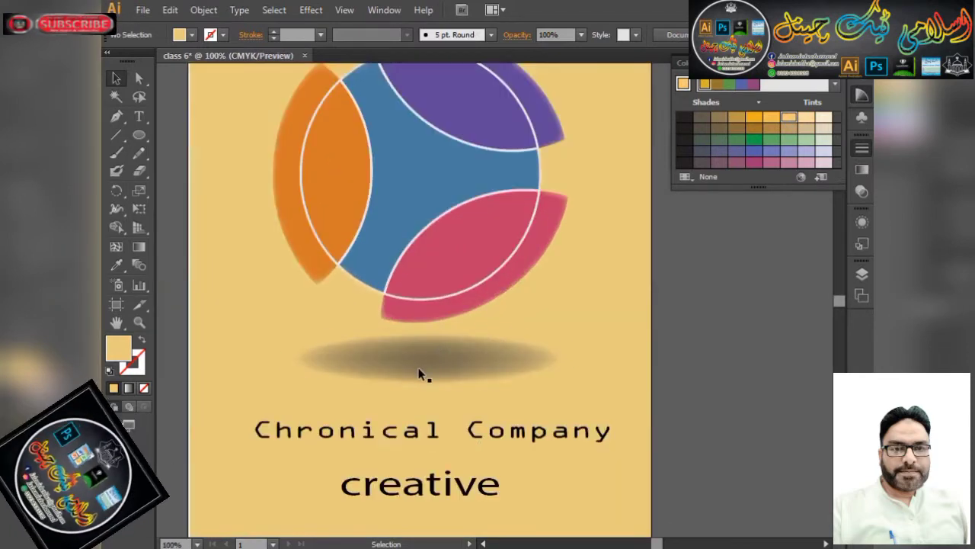
left_click(420, 370)
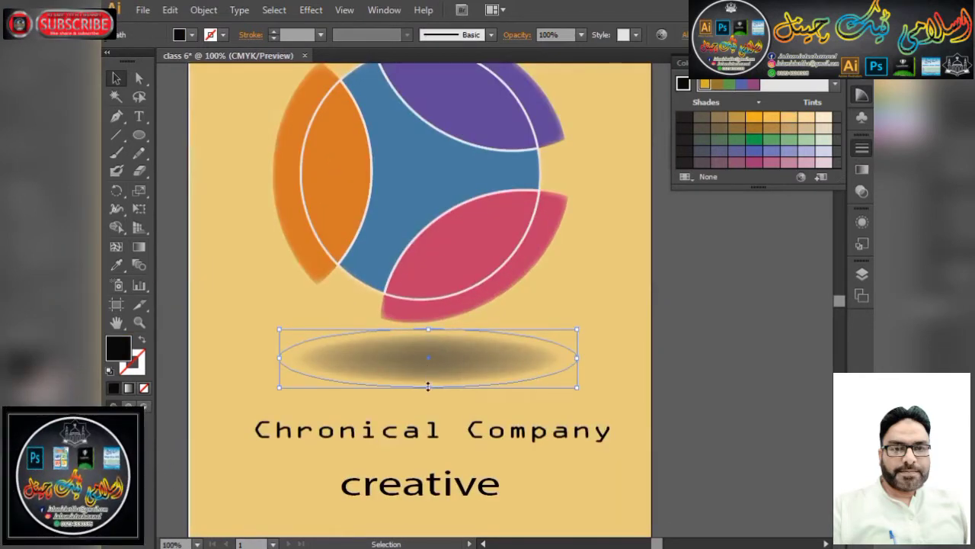
left_click_drag(429, 386, 418, 351)
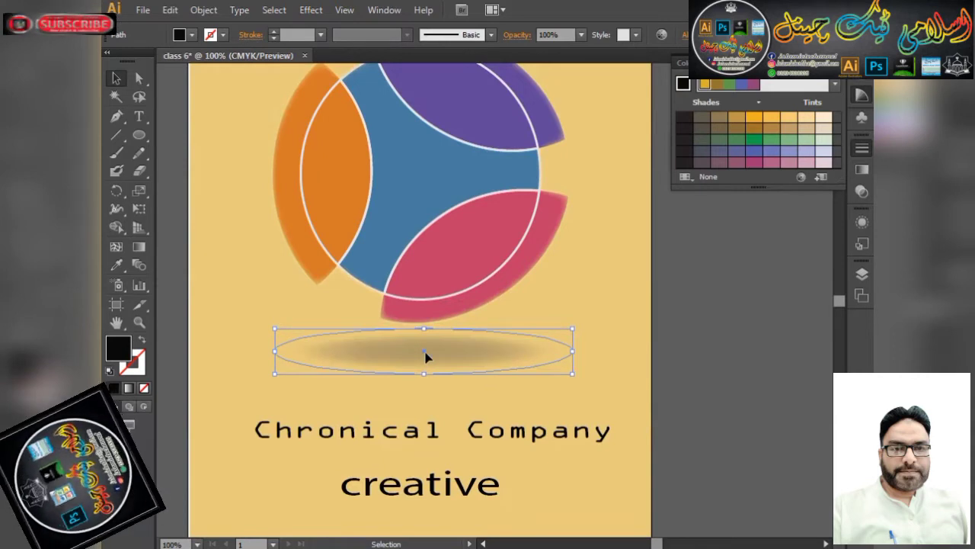
scroll(426, 353, "down", 2)
left_click(560, 368)
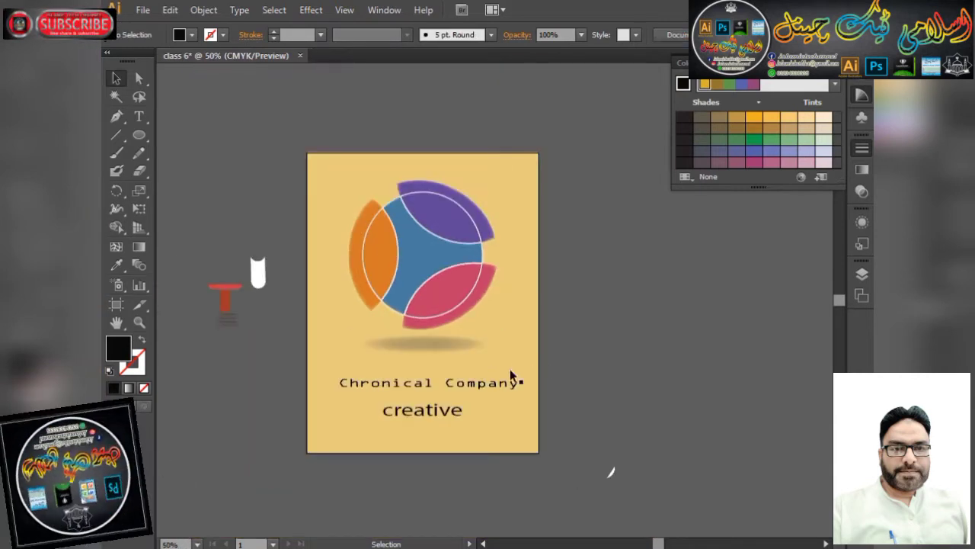
Try adding a second Feather effect with a 45 pt radius to the flattened shadow ellipse.
left_click(420, 344)
left_click(310, 10)
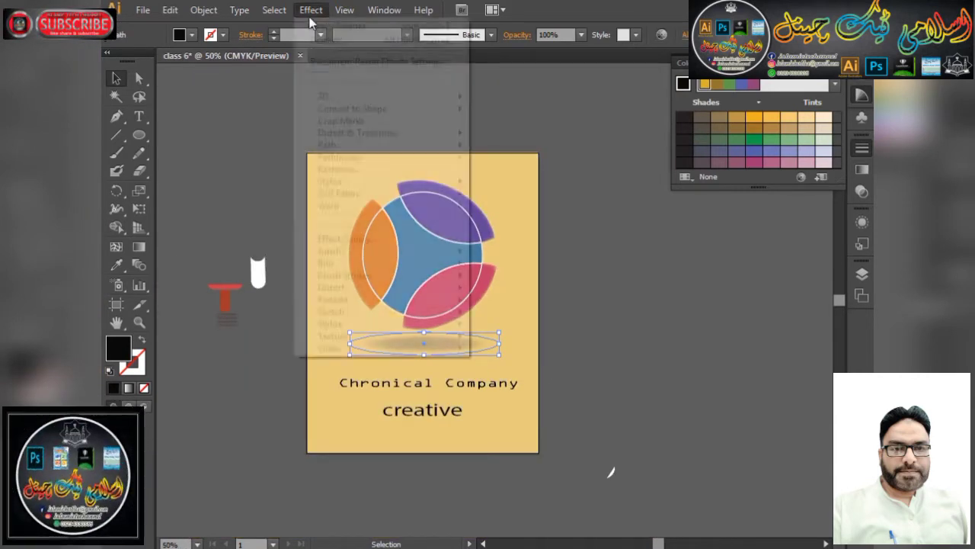
mouse_move(411, 189)
left_click(510, 197)
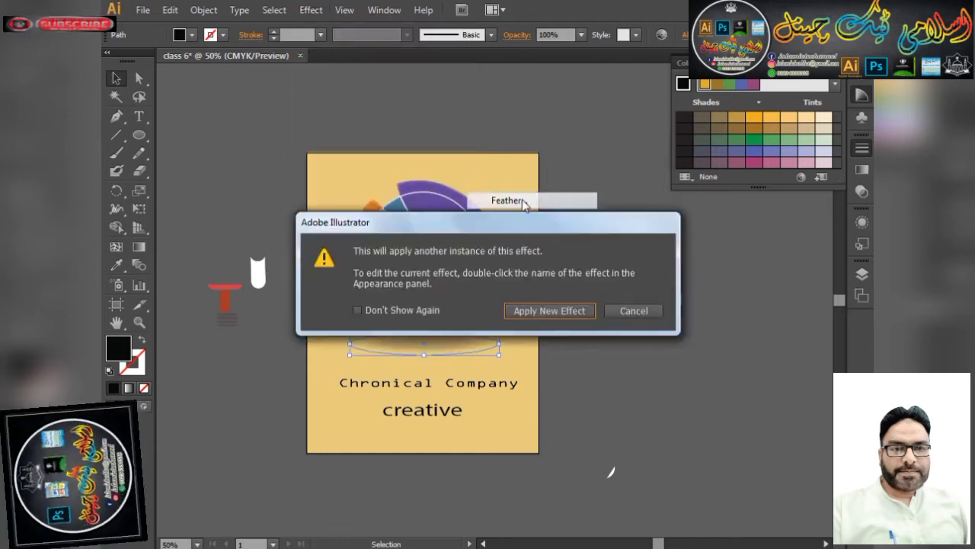
left_click(568, 312)
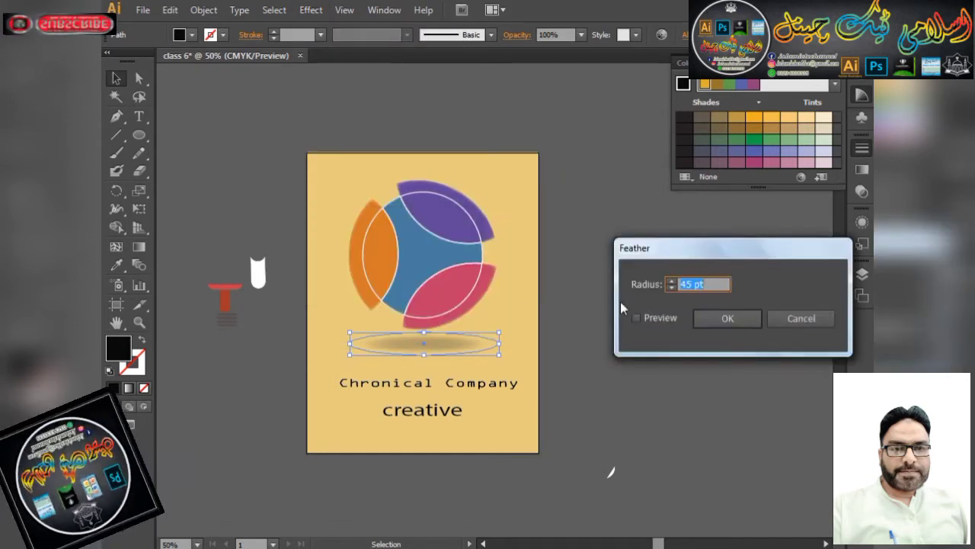
left_click(704, 315)
left_click(534, 309)
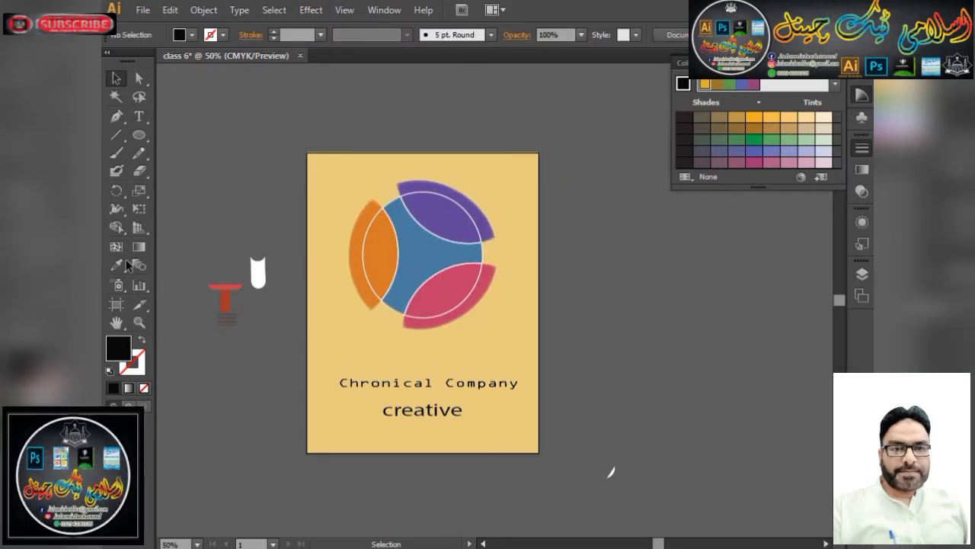
Draw a new narrow black ellipse between the logo and the "Chronical Company" title.
key("l")
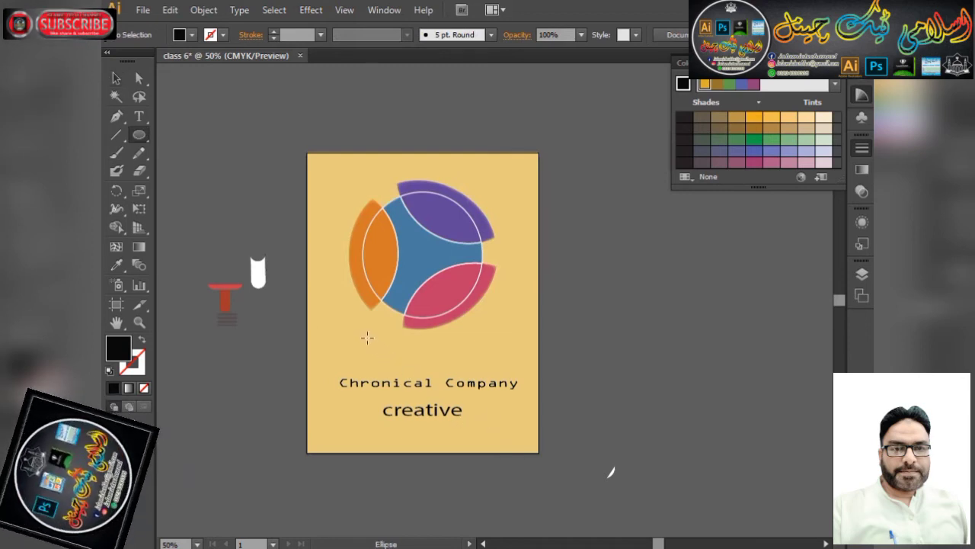
left_click_drag(368, 338, 439, 346)
left_click(116, 80)
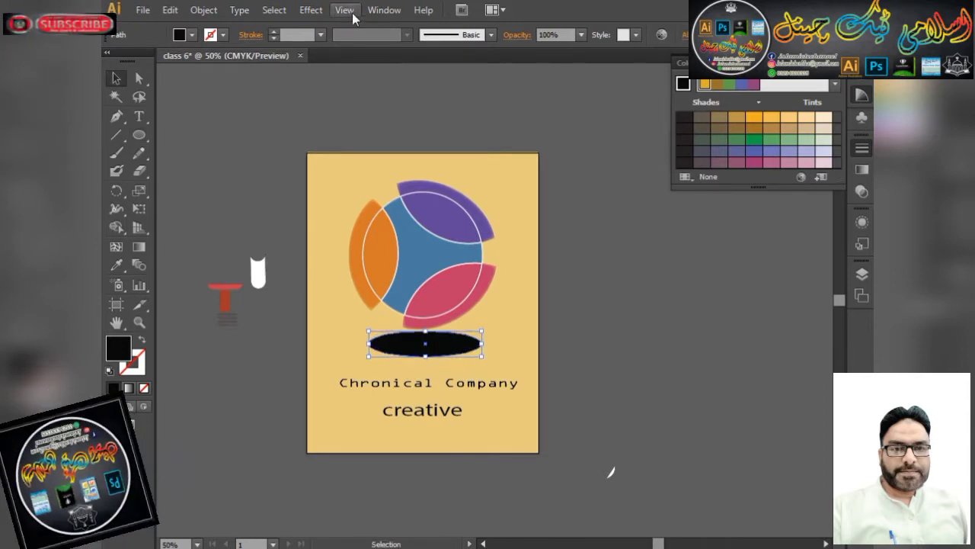
Feather the new black ellipse with a 45 pt radius, with the preview on.
left_click(311, 10)
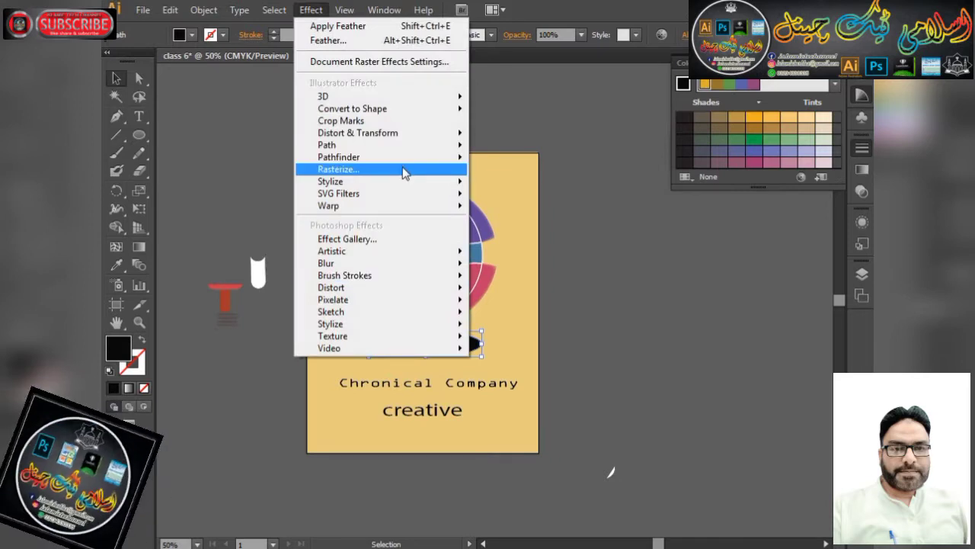
mouse_move(403, 183)
left_click(515, 202)
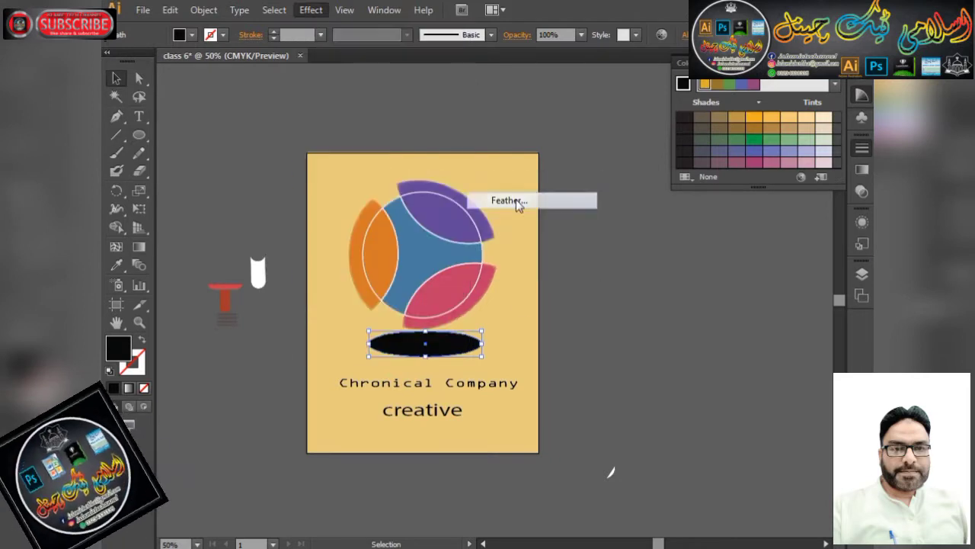
left_click(660, 315)
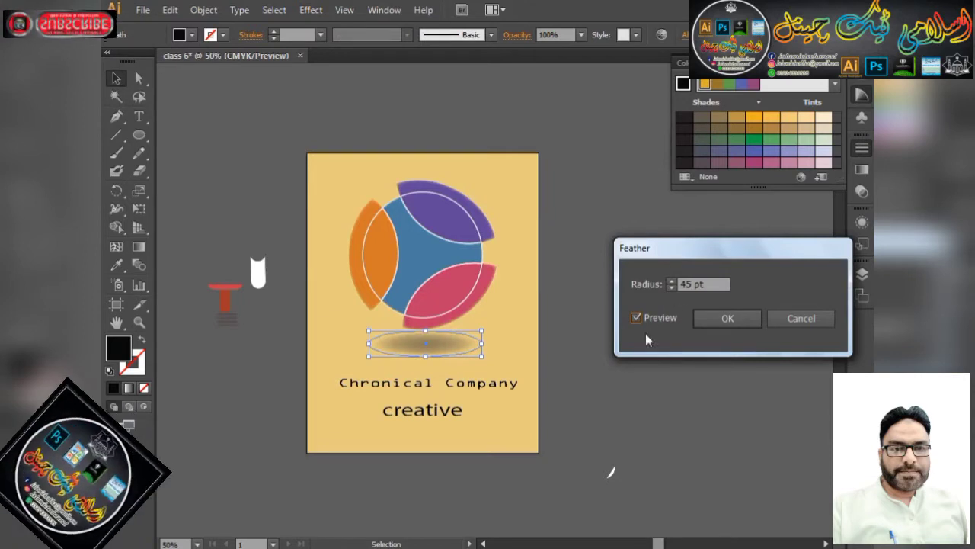
left_click(725, 318)
left_click(638, 363)
Widen the feathered ellipse on both sides to about the logo's width and flatten it slightly from below.
scroll(418, 358, "up", 3)
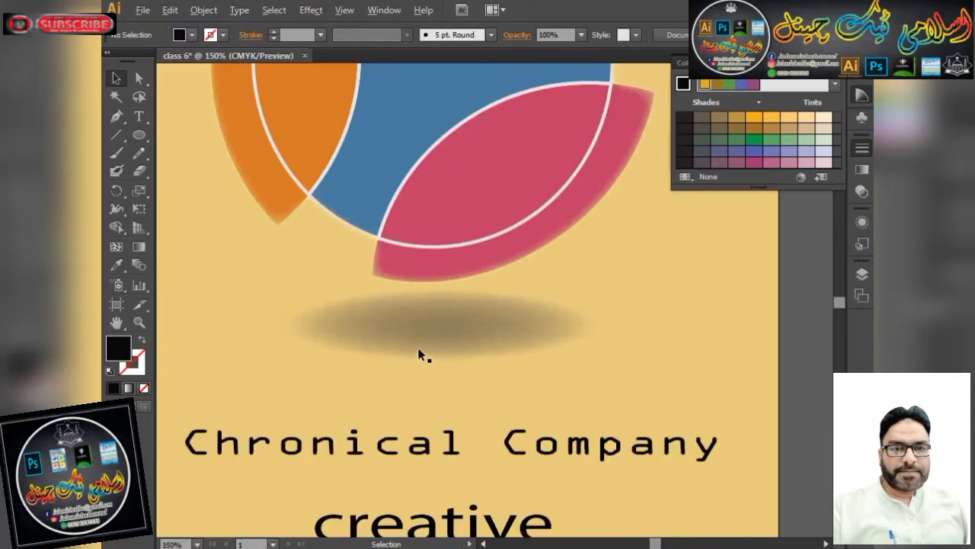
scroll(420, 355, "down", 2)
left_click(428, 349)
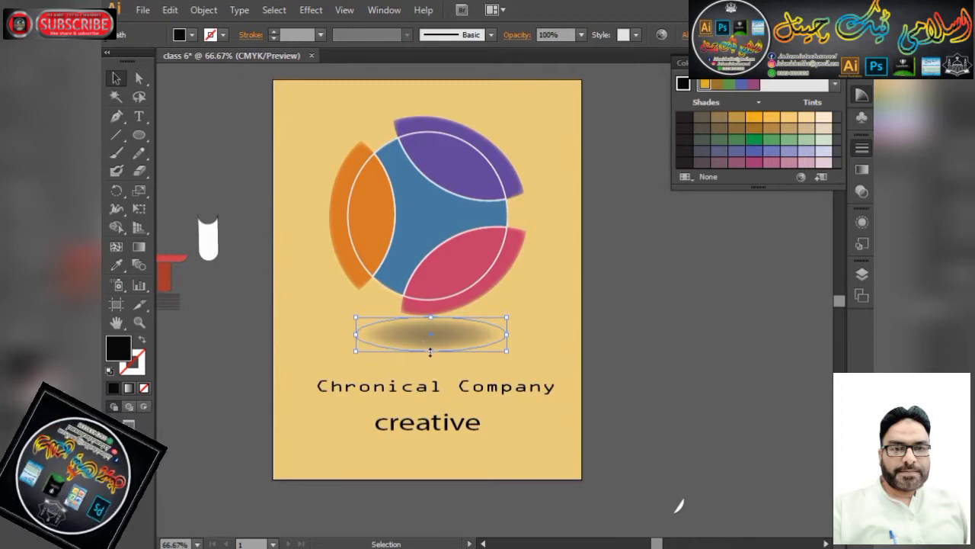
left_click_drag(356, 335, 335, 336)
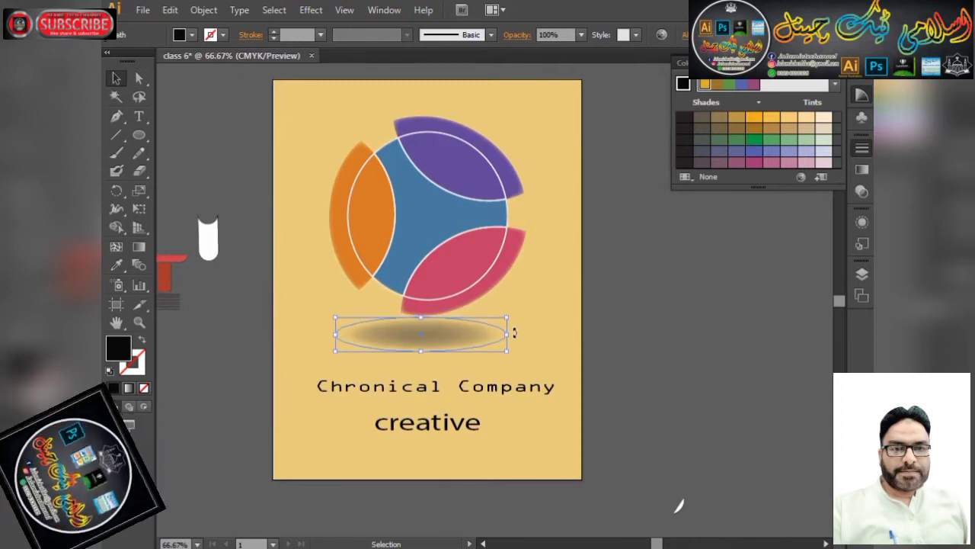
left_click_drag(508, 333, 525, 334)
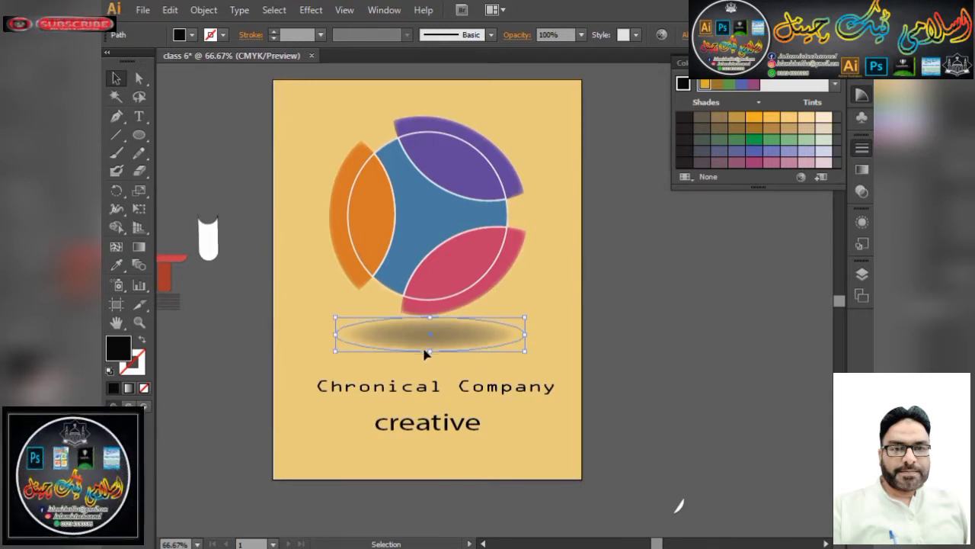
left_click_drag(428, 352, 430, 345)
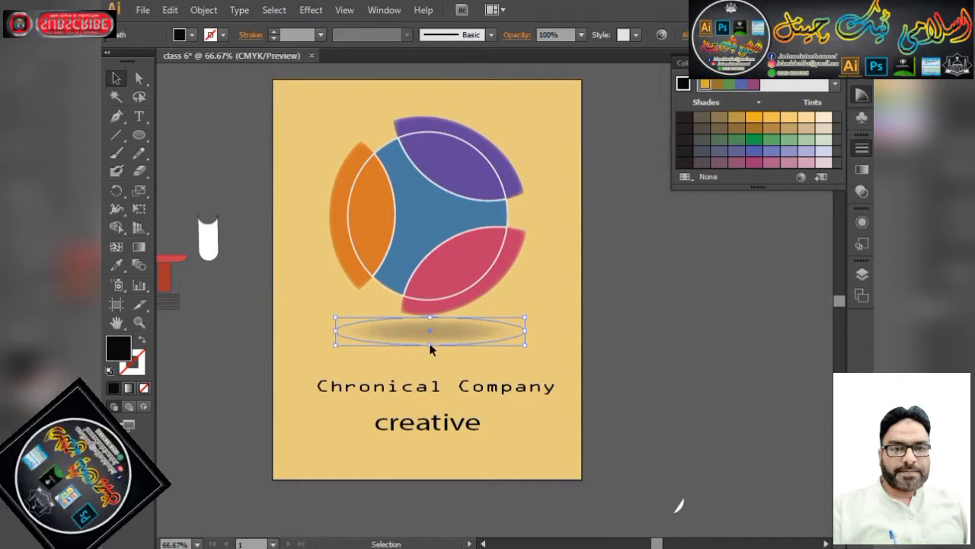
left_click(617, 298)
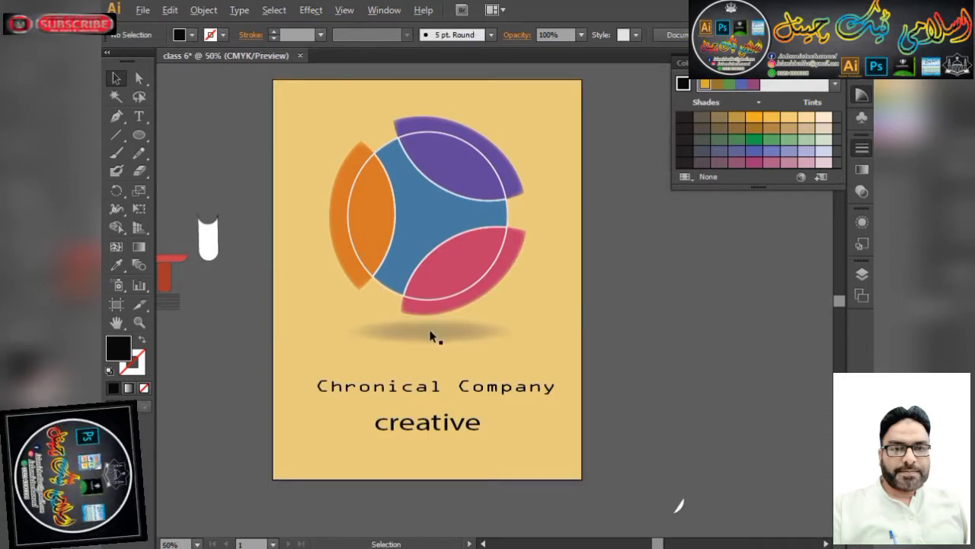
Add a black Drop Shadow to the feathered ellipse in Multiply mode with 75% opacity, 7 pt X and Y offsets and 5 pt blur.
scroll(429, 335, "down", 1)
left_click(429, 332)
left_click(311, 19)
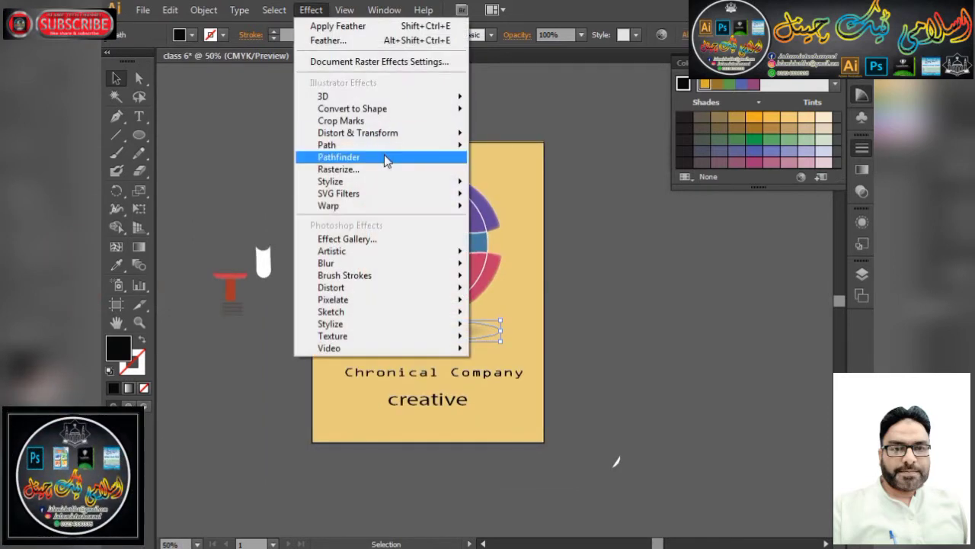
mouse_move(415, 184)
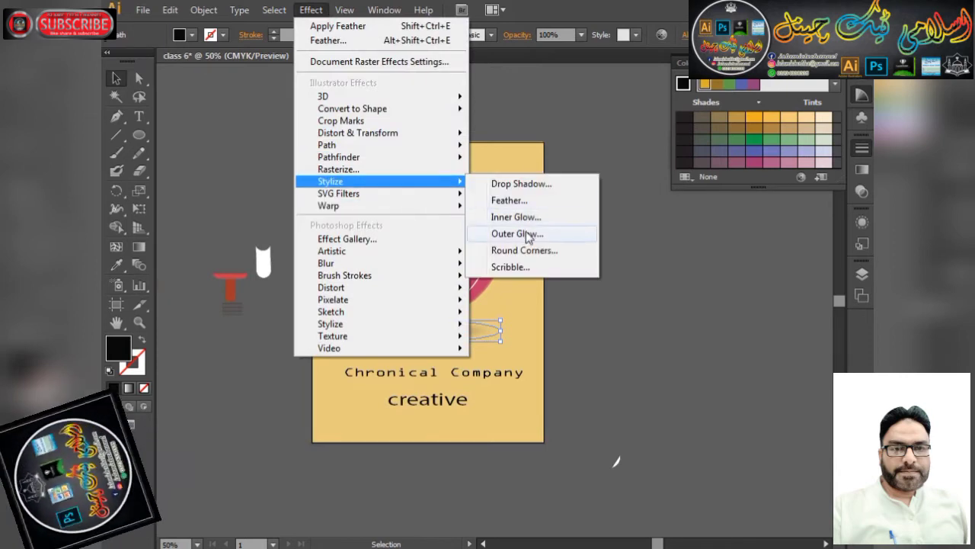
left_click(525, 184)
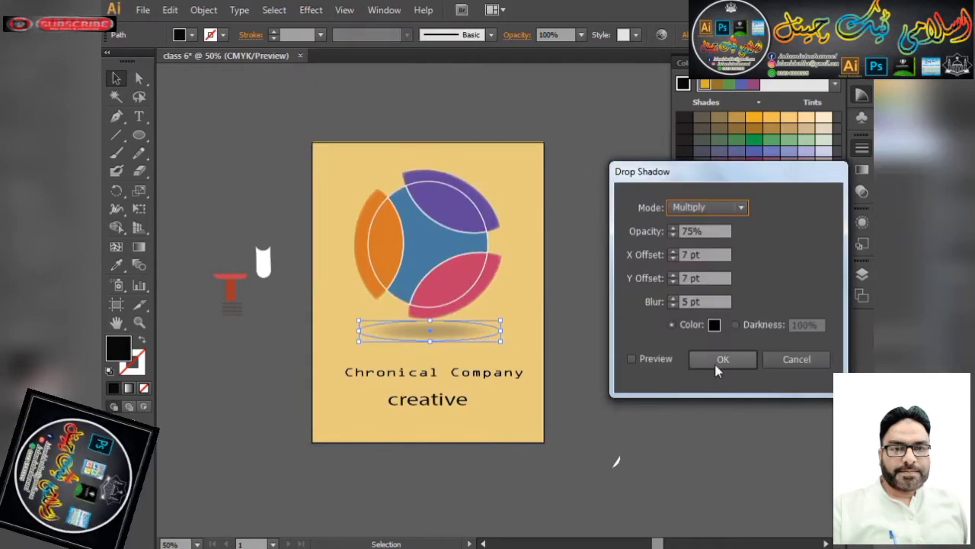
left_click(650, 359)
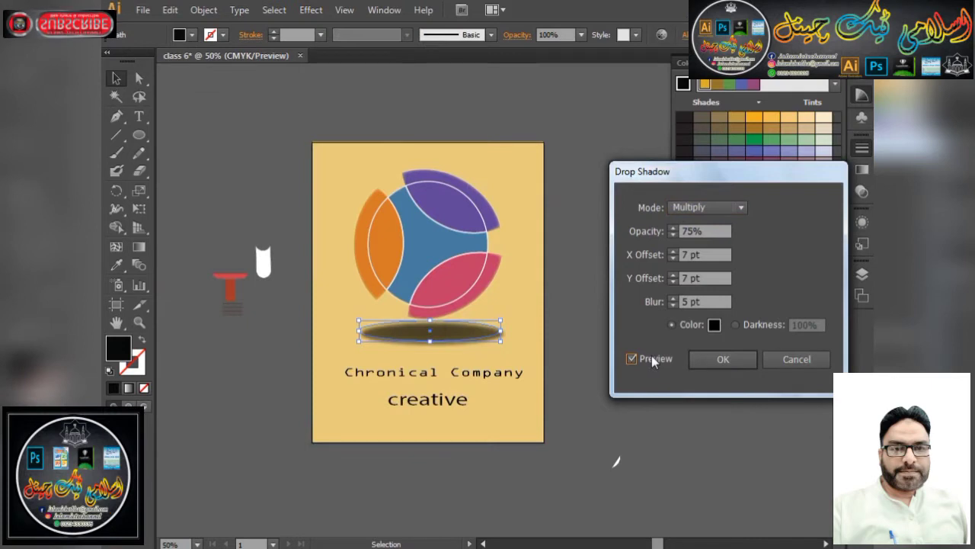
left_click(718, 356)
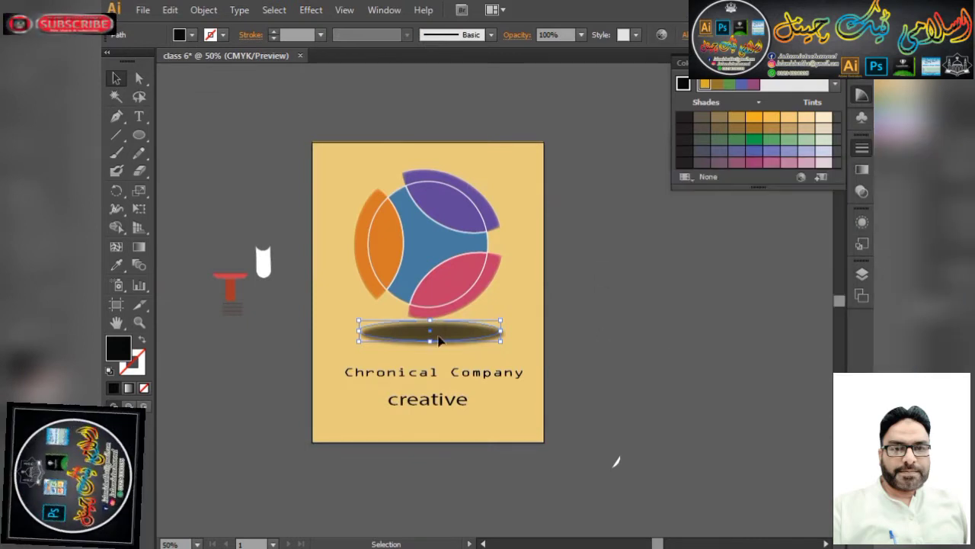
Apply another Feather effect to the shadow ellipse beneath the logo, with a 47 pt radius and the preview on.
left_click(601, 297)
scroll(427, 347, "up", 2)
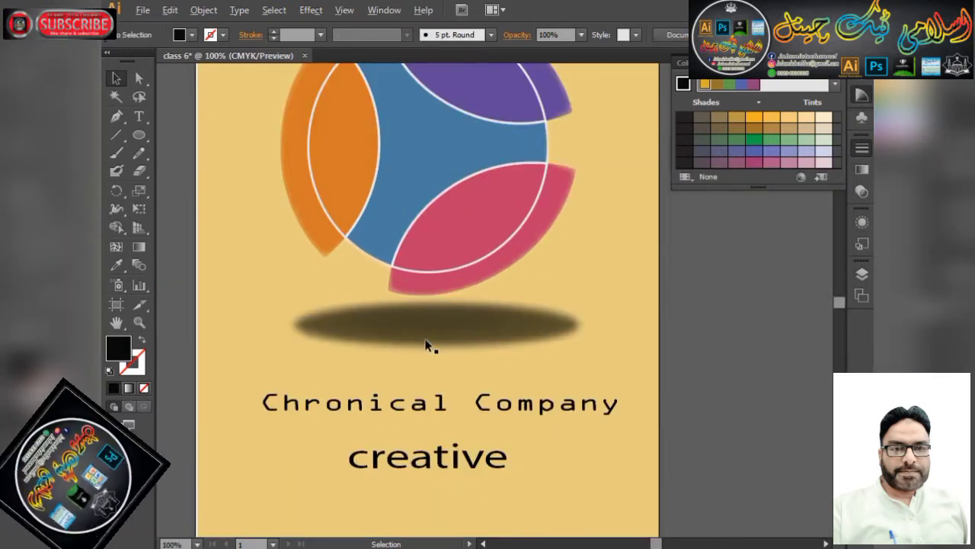
left_click(428, 337)
left_click(311, 10)
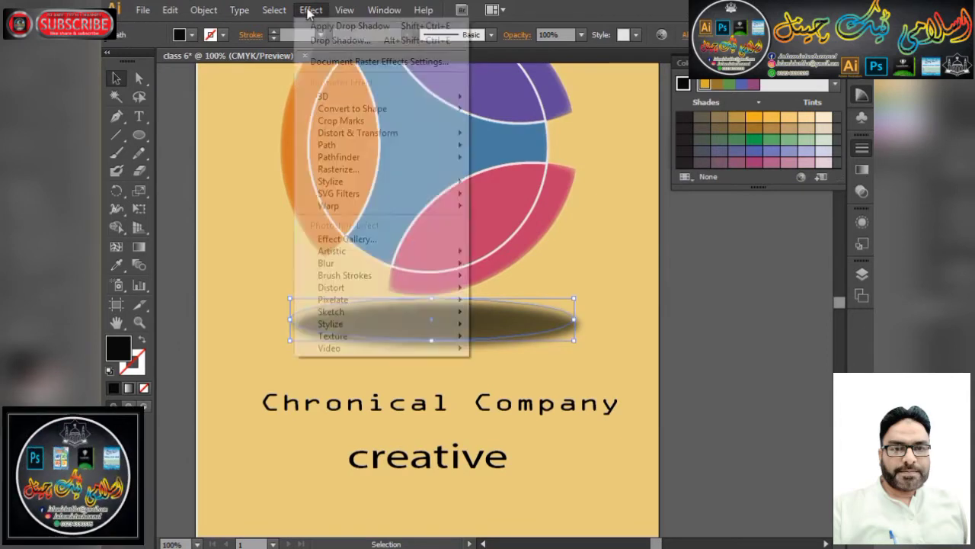
mouse_move(424, 190)
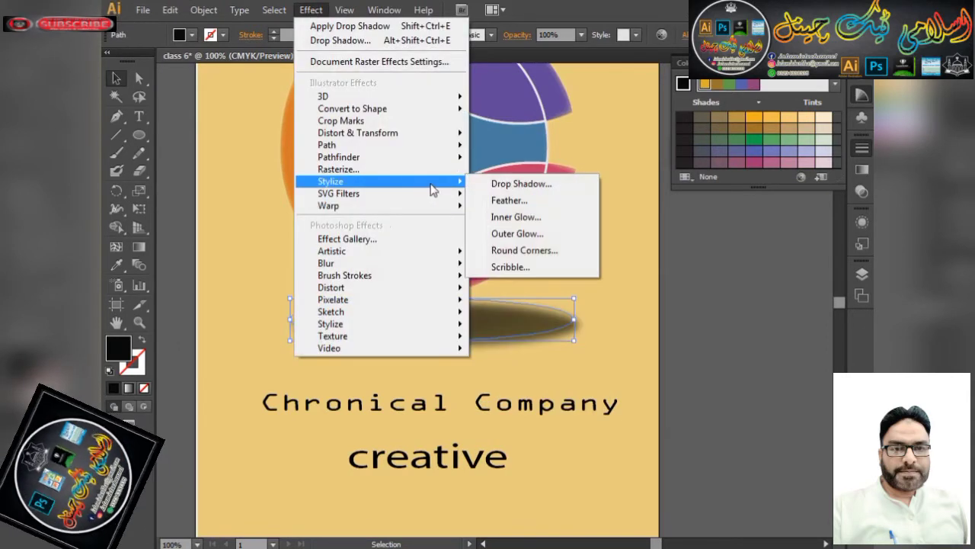
left_click(518, 201)
left_click(549, 310)
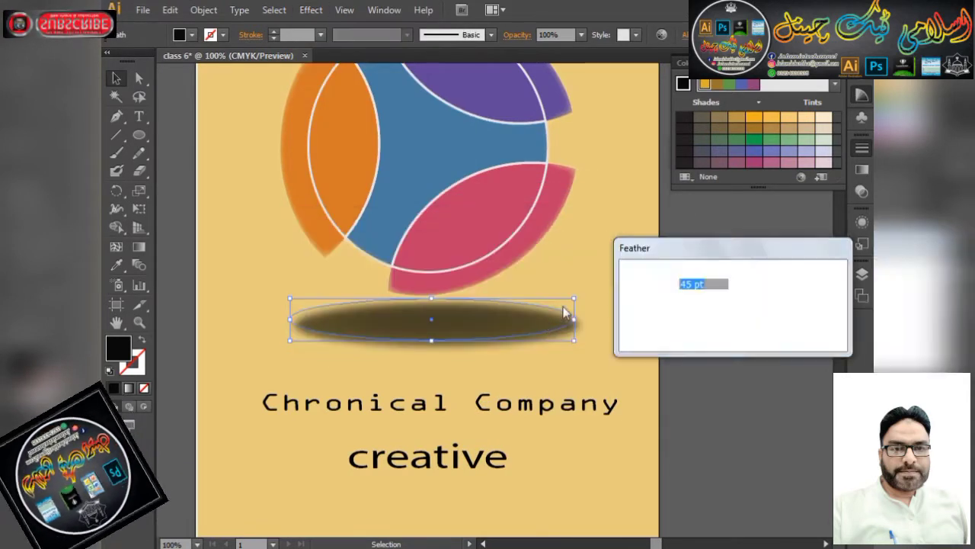
left_click(644, 317)
left_click(644, 317)
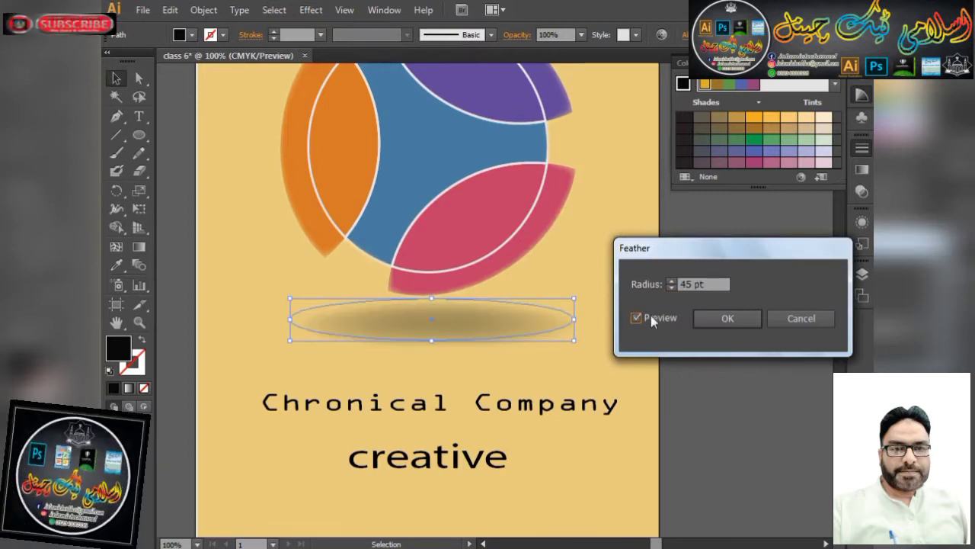
left_click(672, 283)
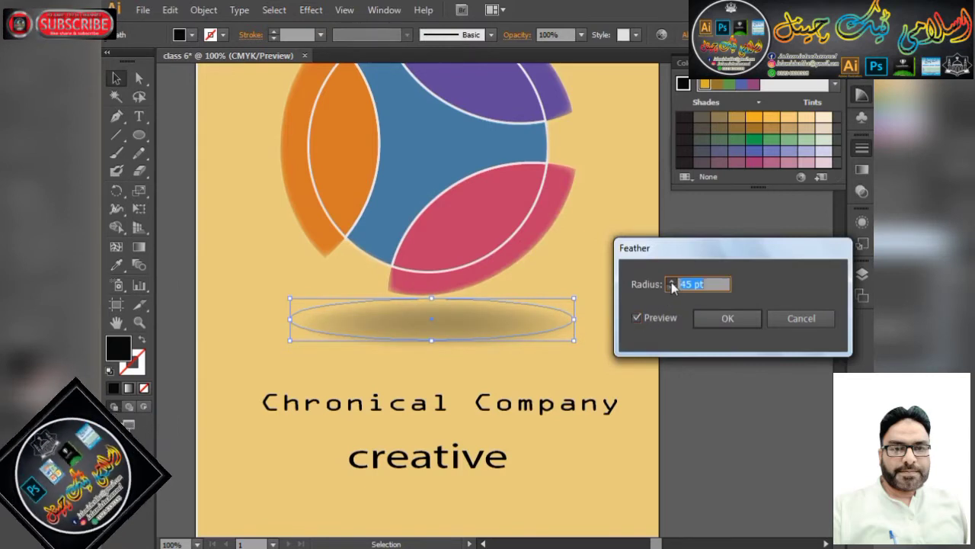
left_click(672, 281)
left_click(672, 282)
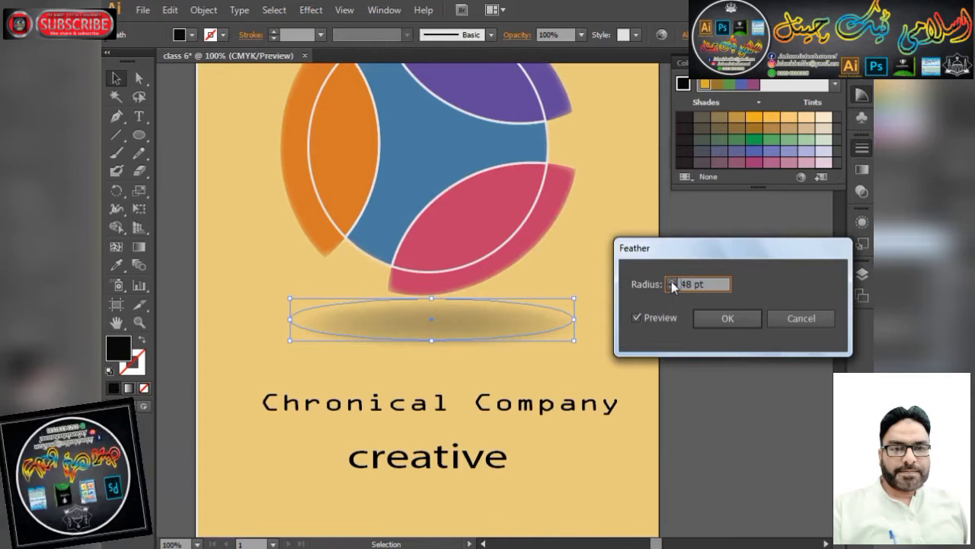
left_click(670, 287)
left_click(671, 288)
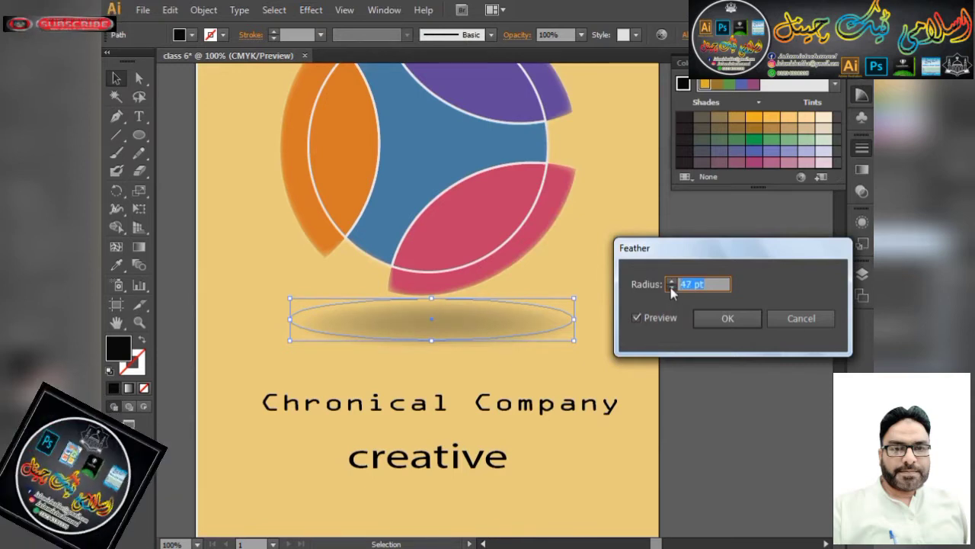
left_click(716, 318)
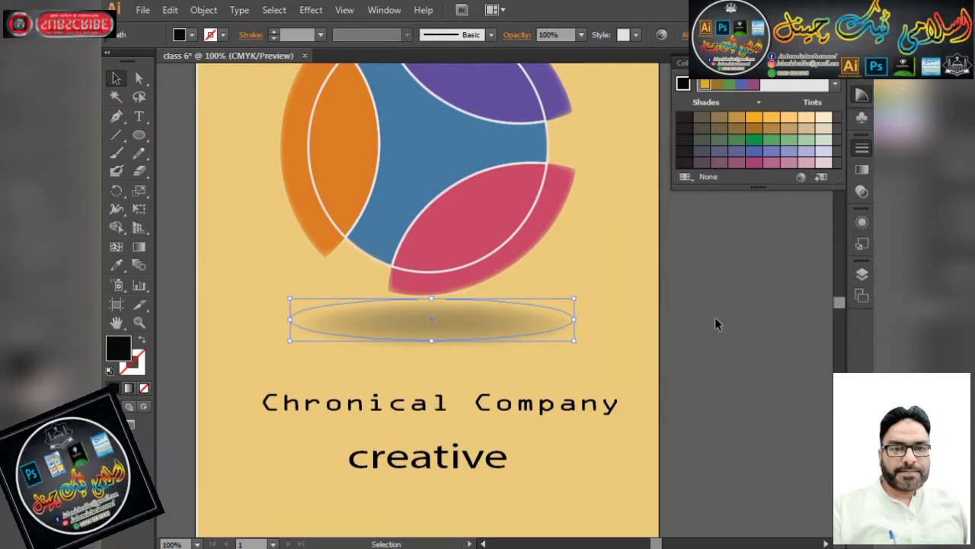
left_click(672, 314)
Move the "Chronical Company" title up to just beneath the shadow ellipse.
scroll(538, 294, "down", 3, "alt")
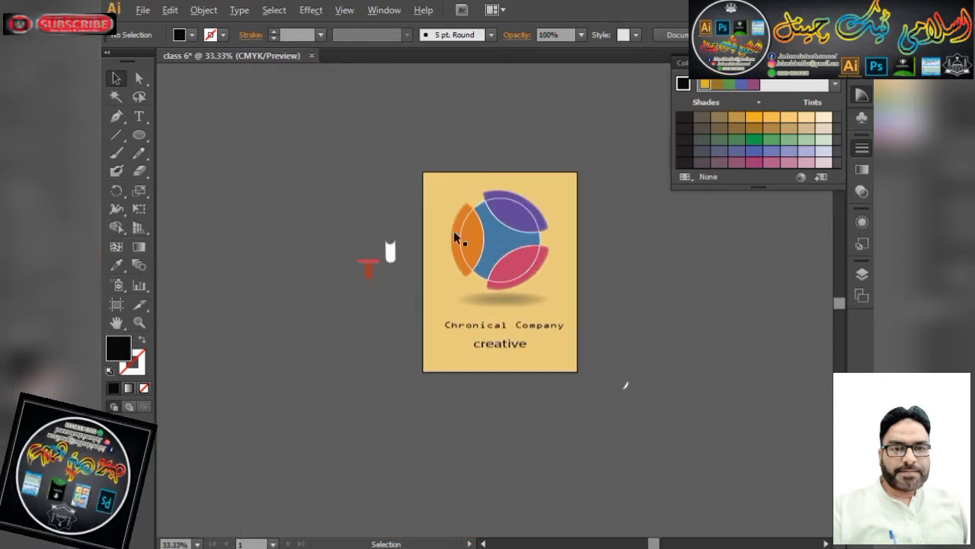
left_click_drag(426, 149, 513, 309)
left_click(517, 326)
scroll(514, 309, "up", 2, "alt")
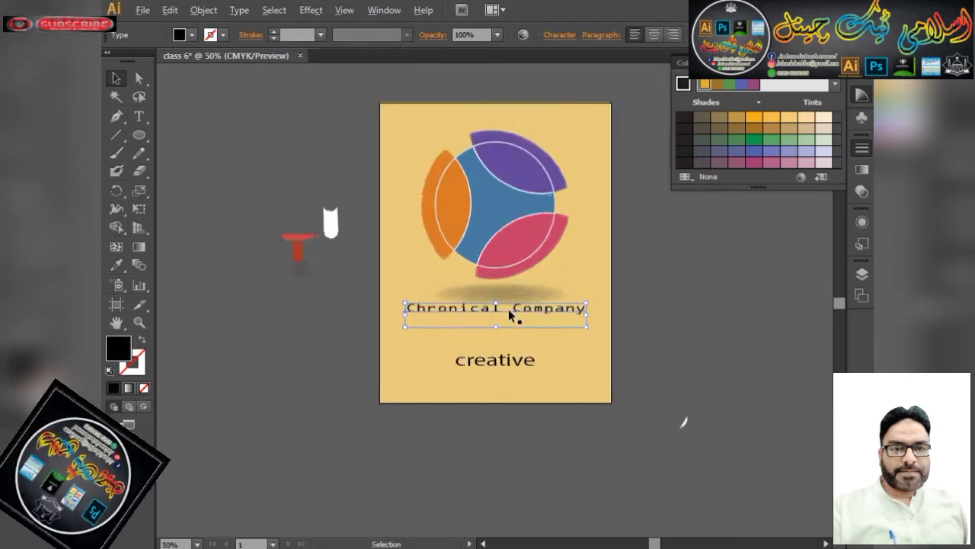
Change the "Chronical Company" title's font to Orbitron Bold and stretch the text horizontally to a little wider than the logo.
left_click(560, 35)
left_click(513, 59)
key("Down")
key("Down")
key("Down")
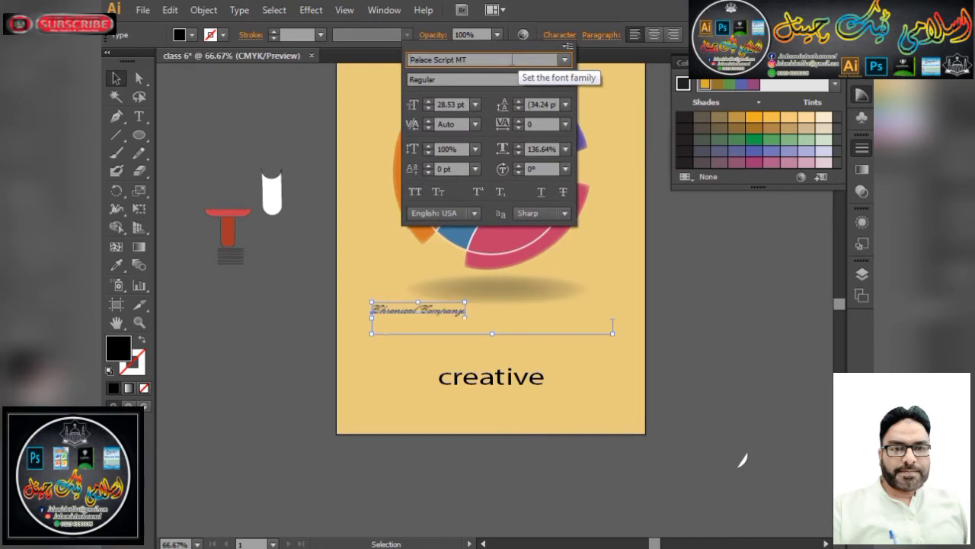
key("Up")
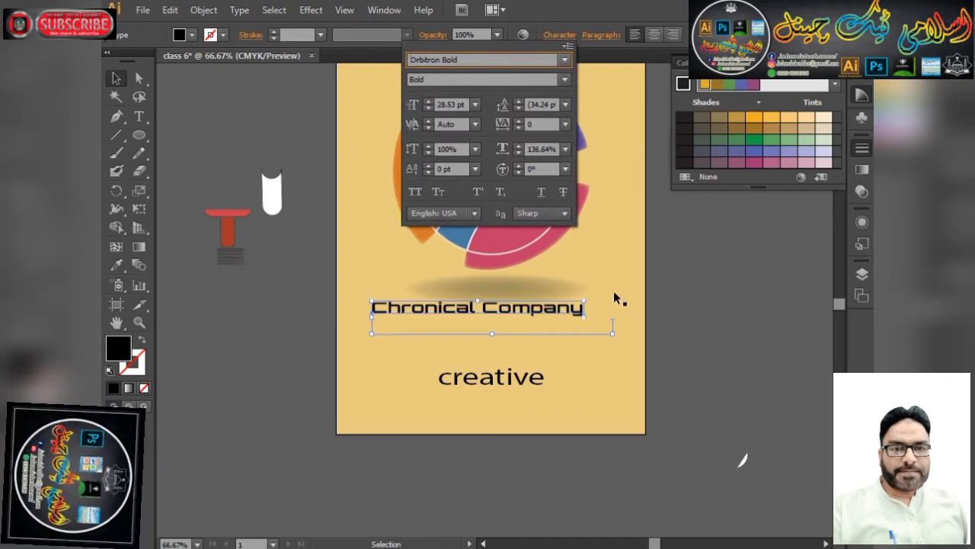
left_click(660, 305)
left_click_drag(584, 319, 615, 318)
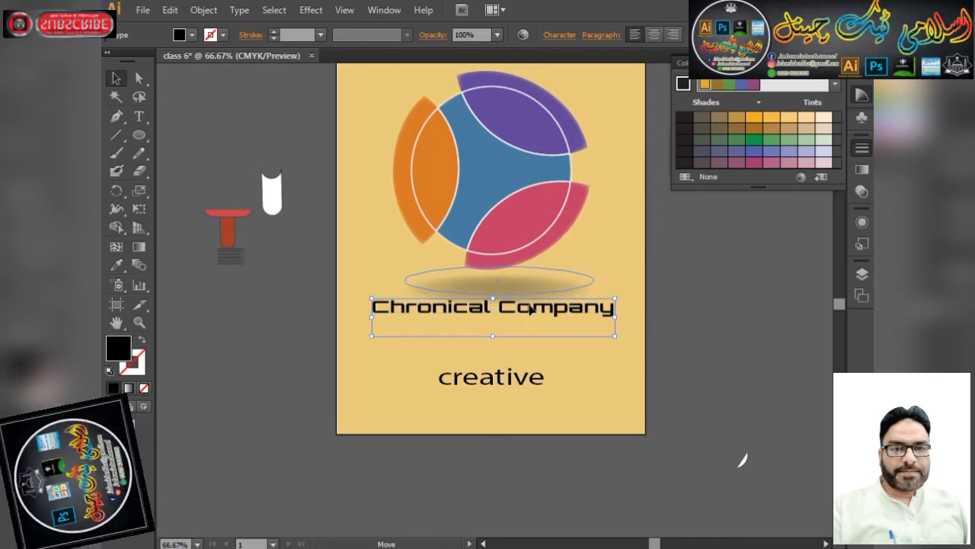
Align the background, logo, shadow ellipse and both texts on their horizontal centres.
left_click(529, 306)
scroll(515, 304, "down", 2)
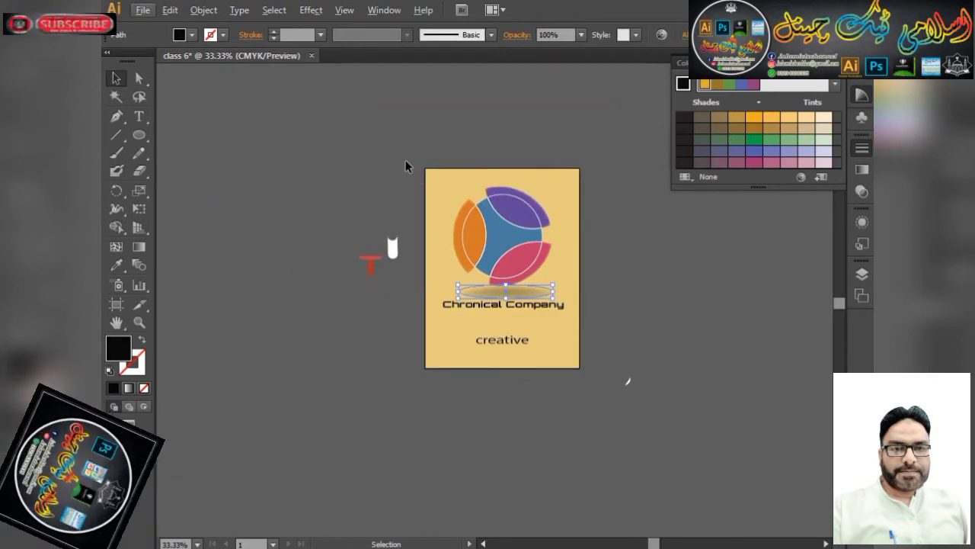
left_click_drag(406, 157, 584, 364)
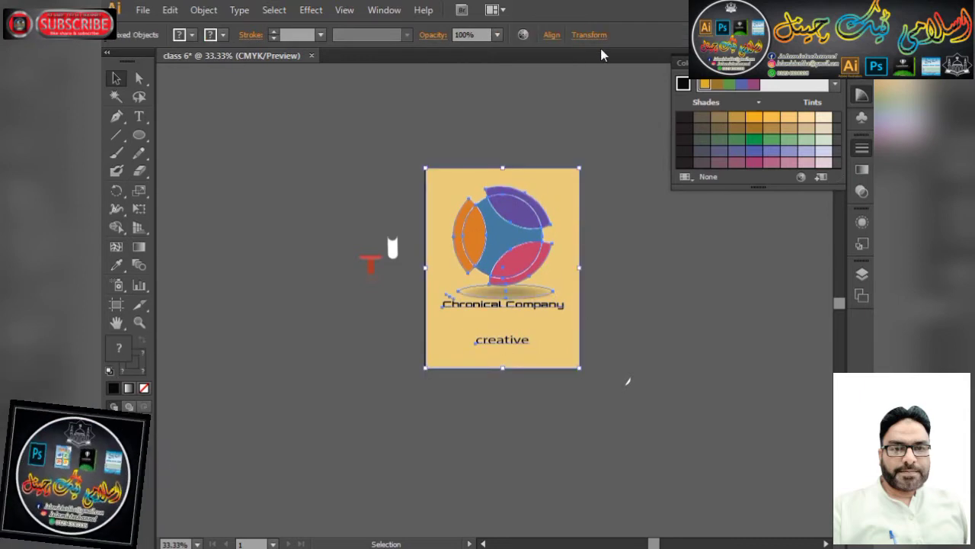
left_click(551, 35)
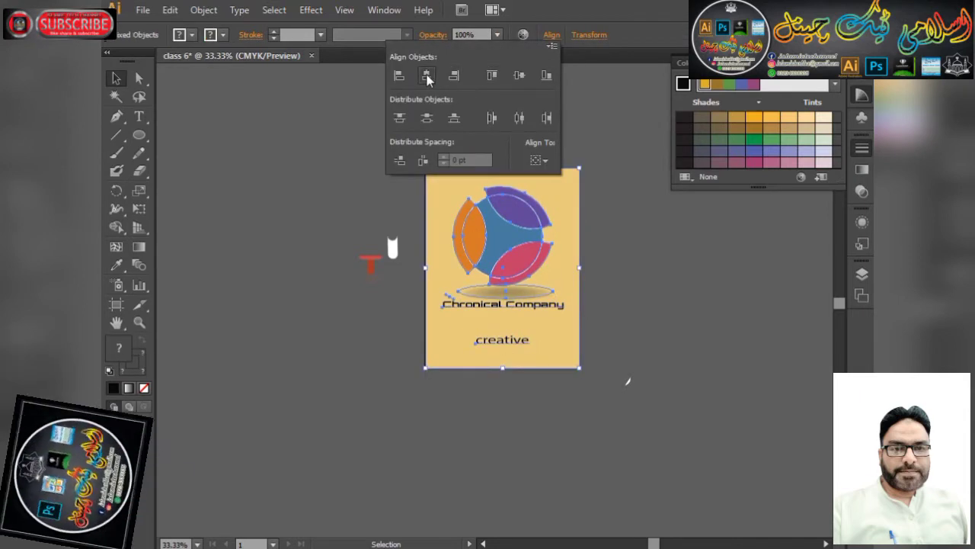
left_click(689, 240)
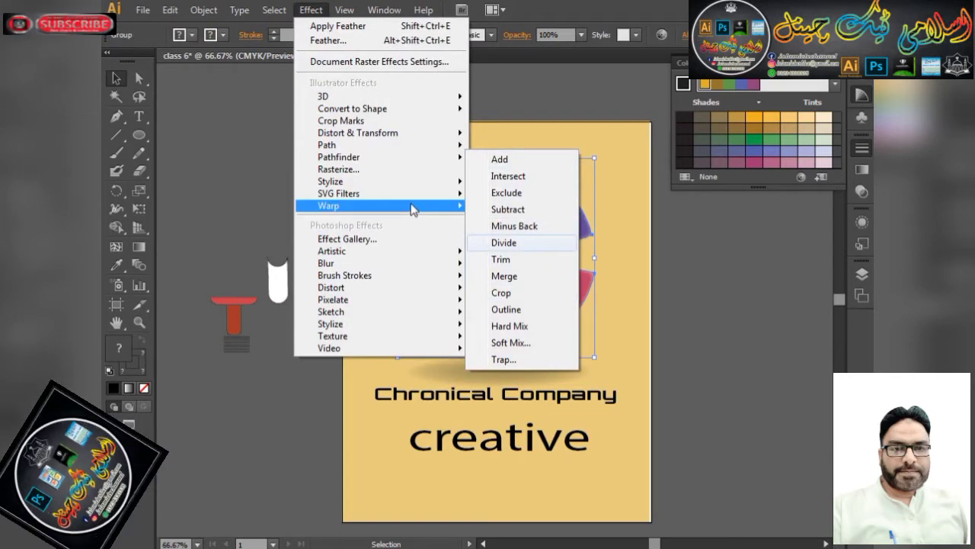
Apply the AI_Dilate_3 SVG filter to the petal logo group to thicken its white outlines.
mouse_move(414, 193)
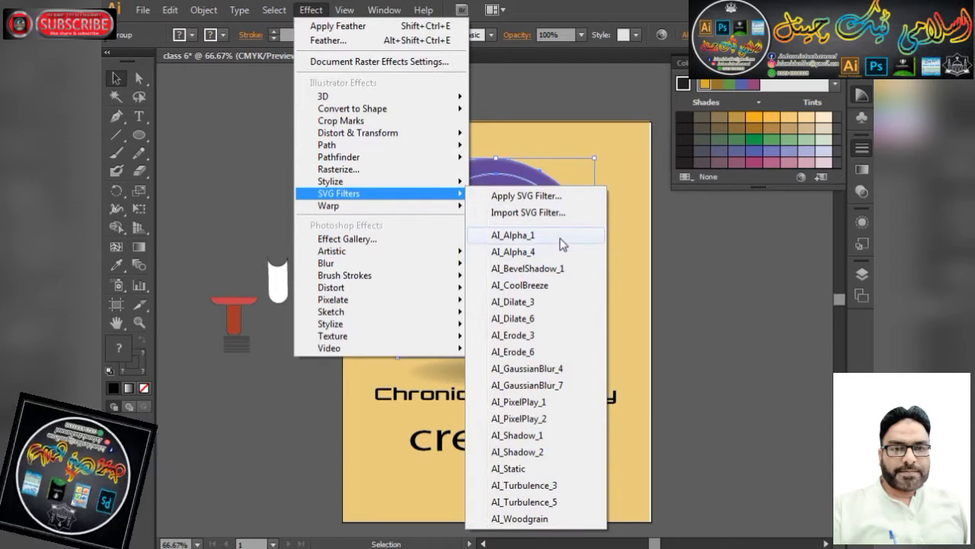
left_click(550, 302)
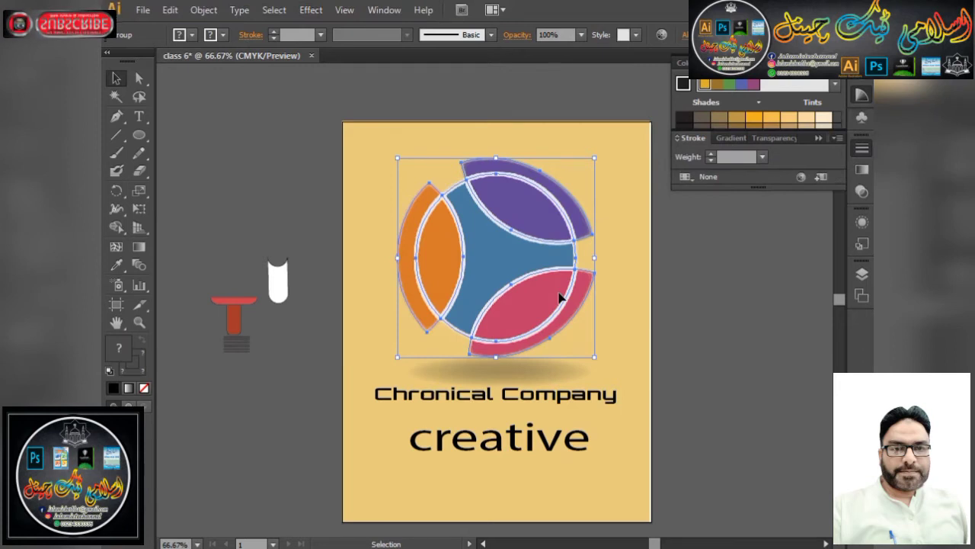
left_click(714, 281)
scroll(544, 251, "up", 3)
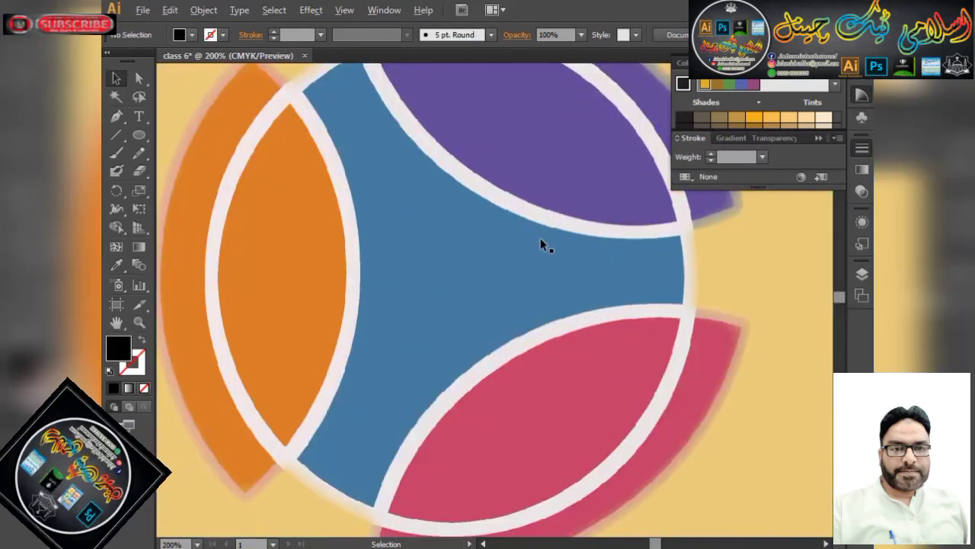
scroll(541, 237, "down", 1)
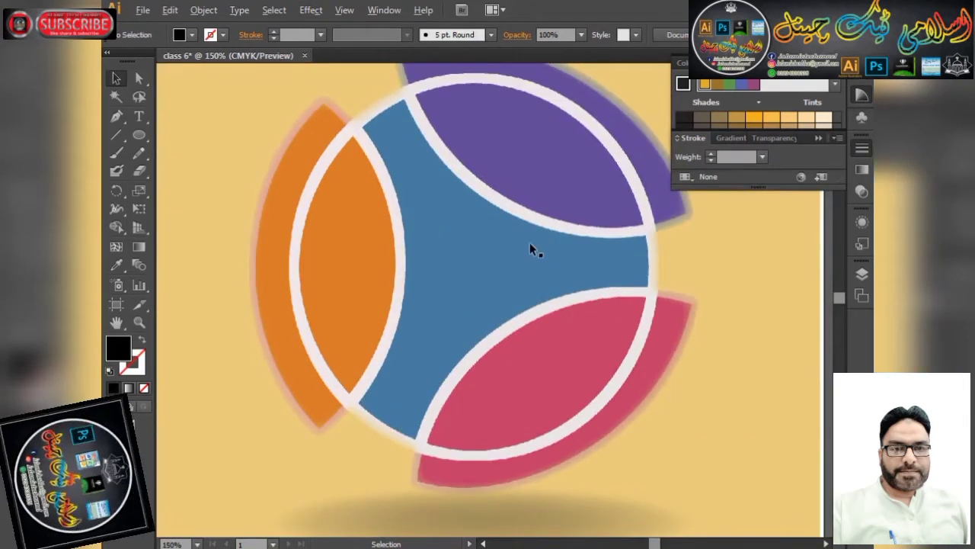
scroll(530, 242, "down", 1)
scroll(522, 141, "up", 1)
scroll(522, 140, "down", 4)
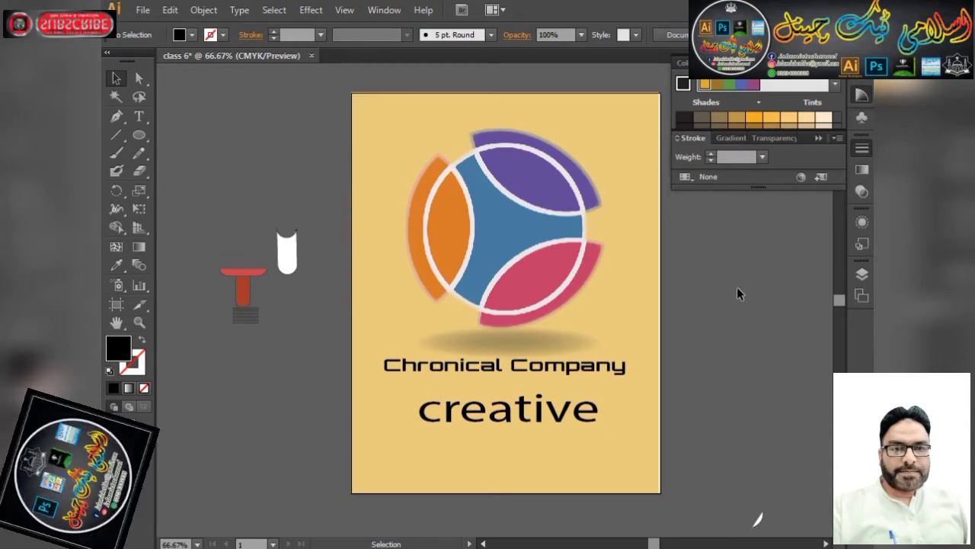
Start a new instance of the Outer Glow effect on the petal logo group, keeping the artwork in view.
left_click(501, 196)
left_click(309, 11)
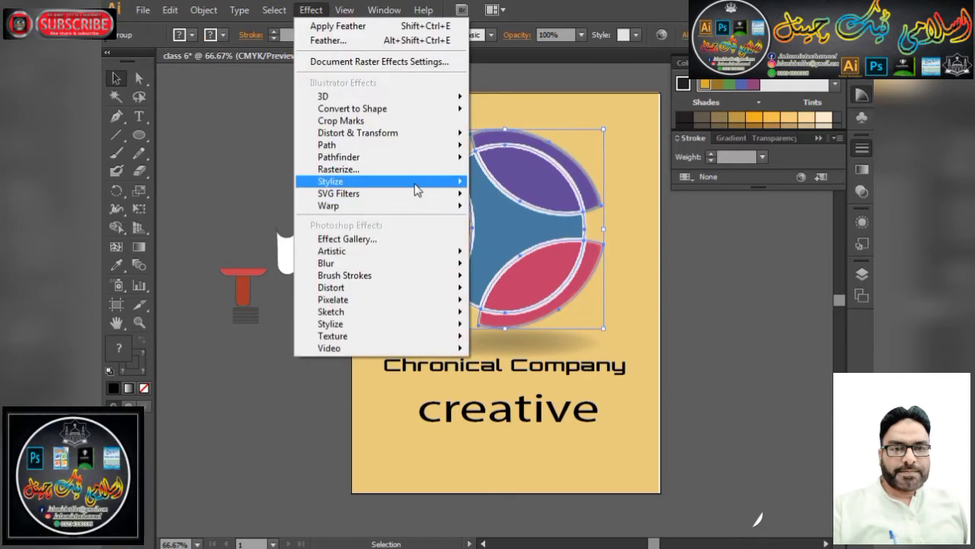
mouse_move(418, 189)
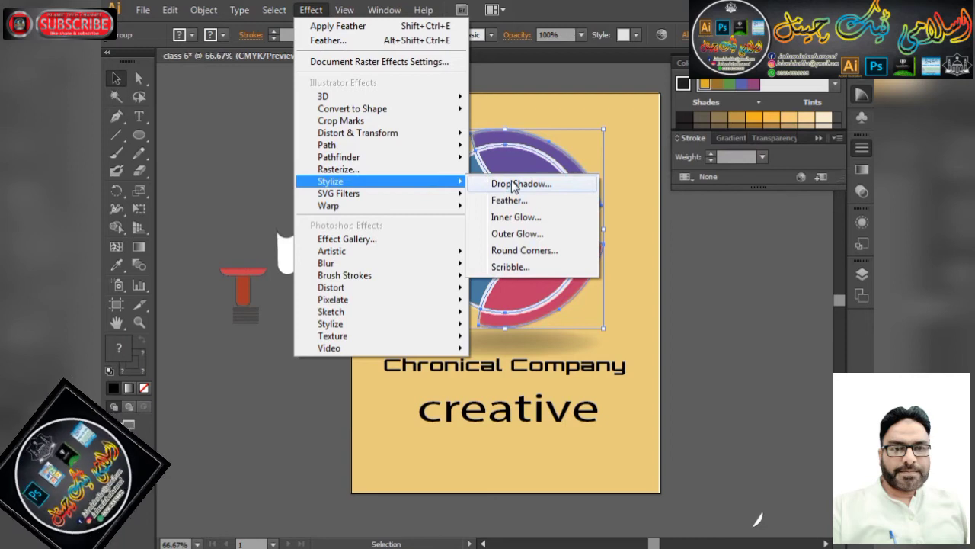
left_click(546, 236)
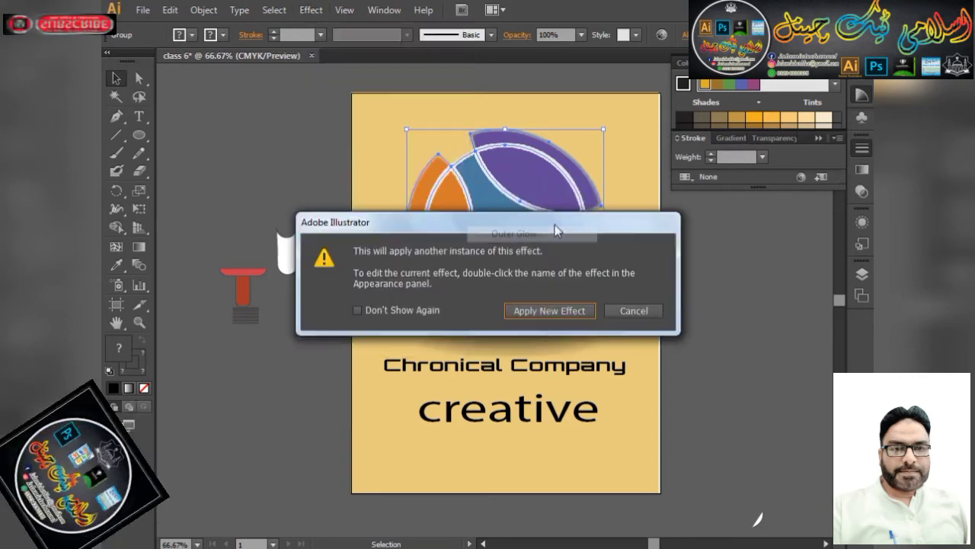
left_click(426, 311)
left_click(536, 313)
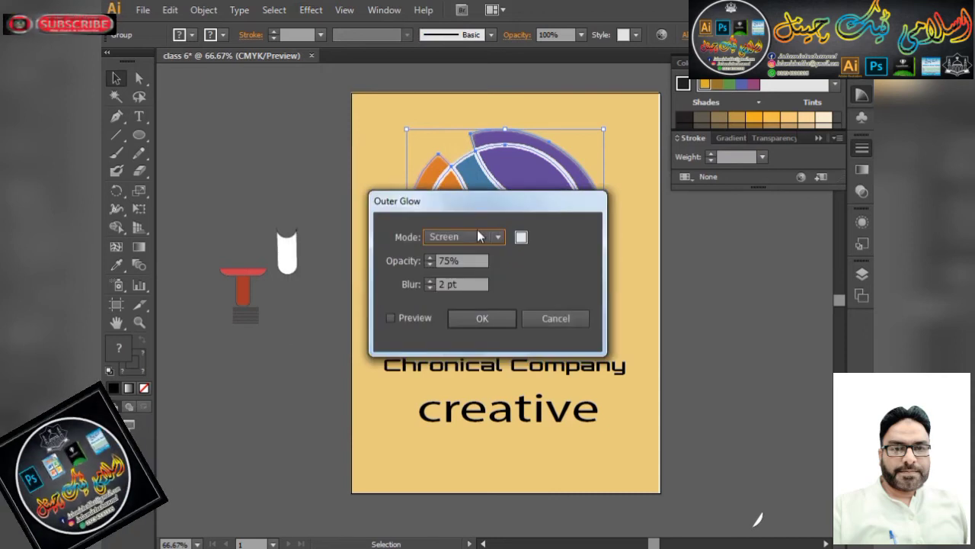
left_click_drag(489, 200, 558, 260)
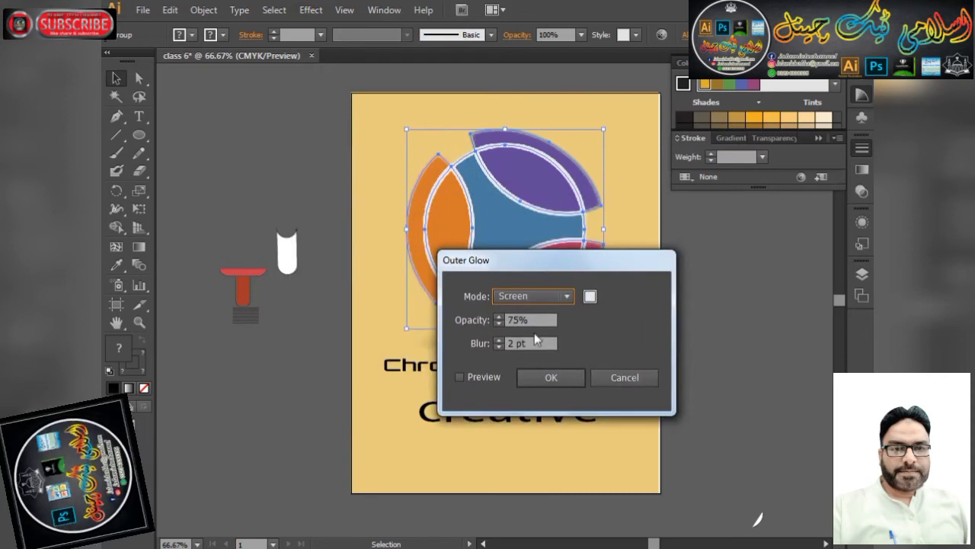
Change the Outer Glow colour to a bright magenta-pink.
left_click(590, 296)
type("19ACAF")
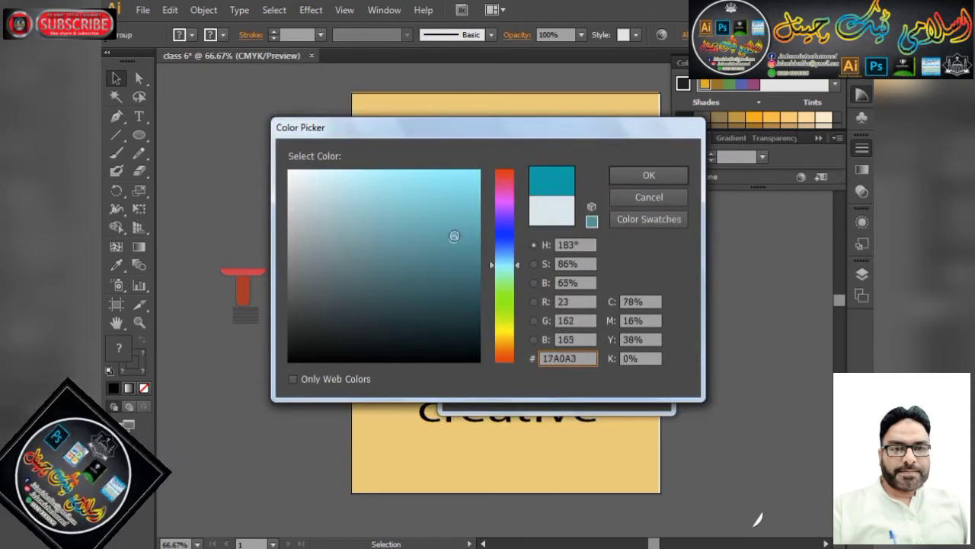
left_click(505, 191)
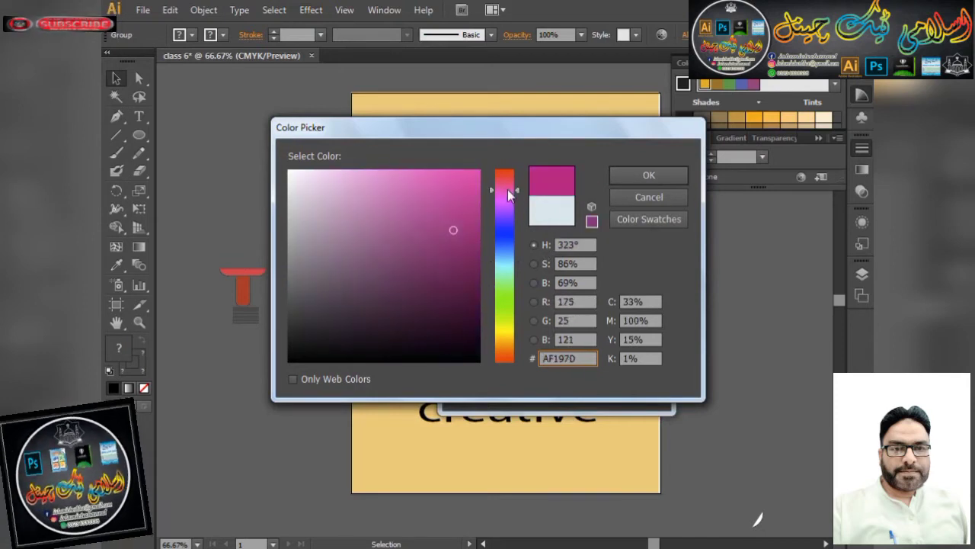
left_click_drag(464, 198, 456, 177)
left_click(628, 177)
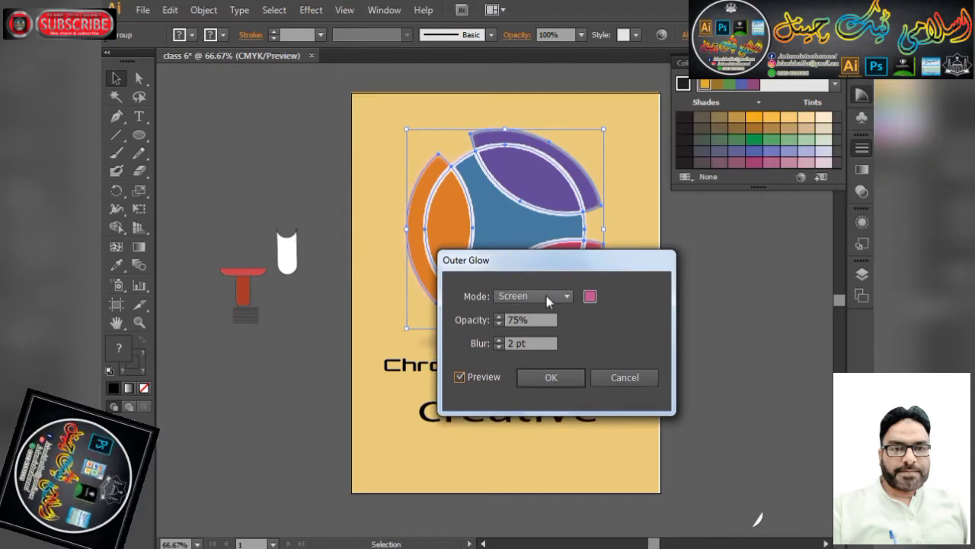
Set the Outer Glow blending mode to Multiply with a blur of 3 pt.
left_click(568, 296)
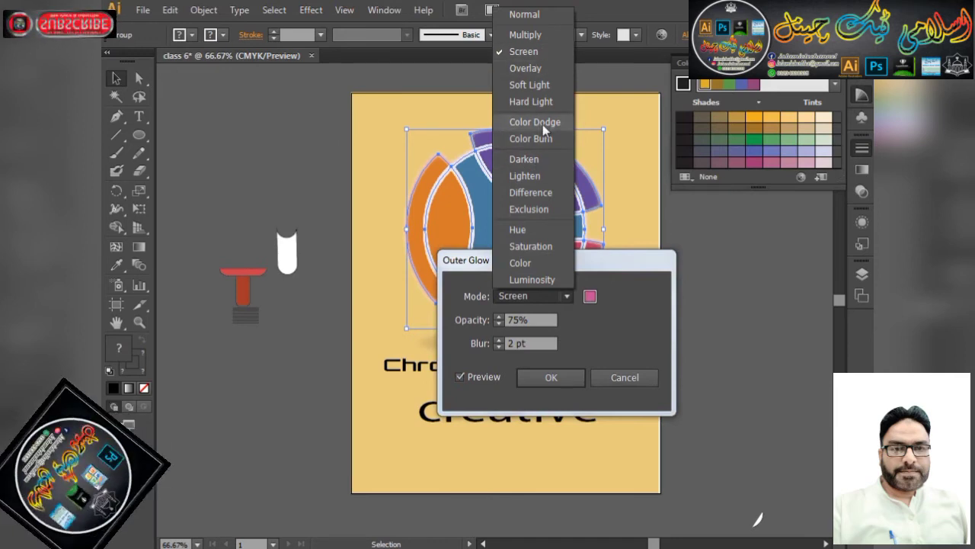
left_click(534, 51)
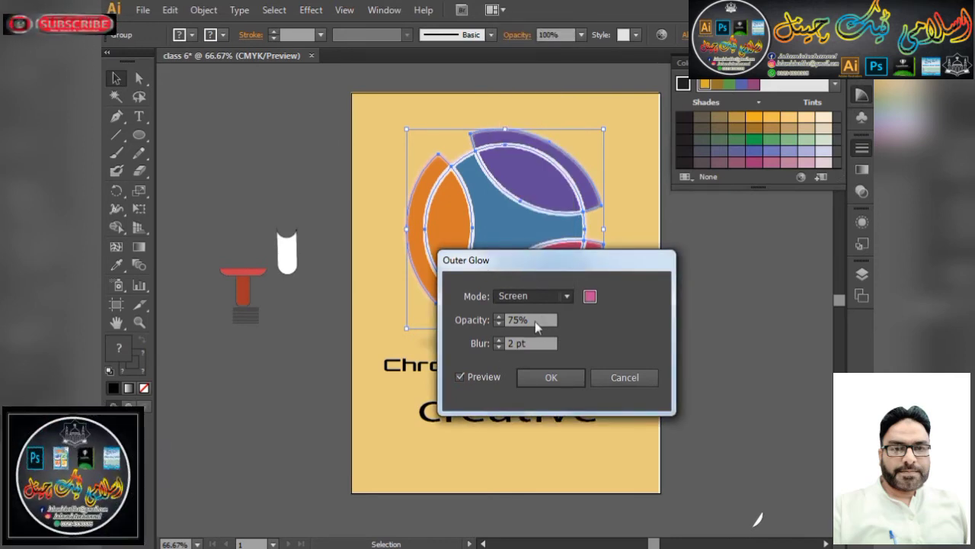
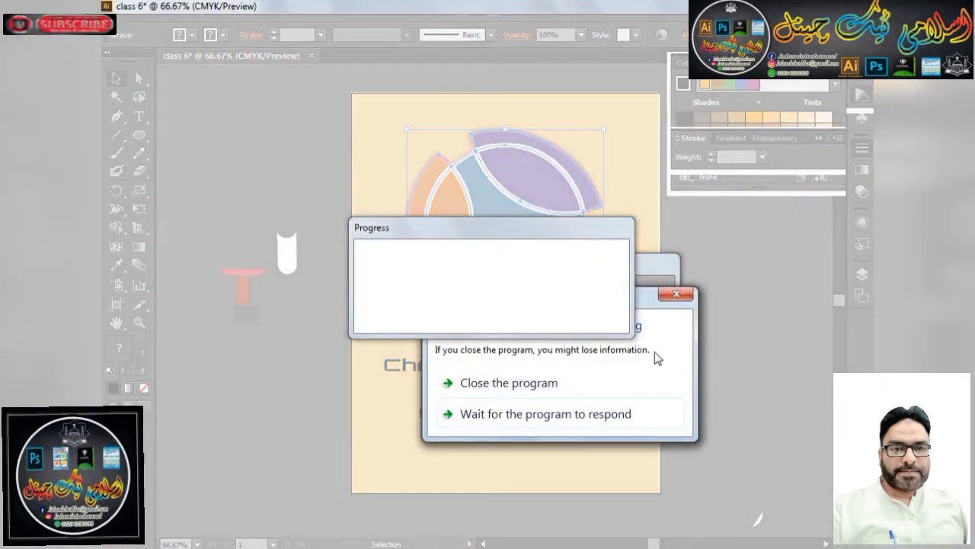
left_click(565, 415)
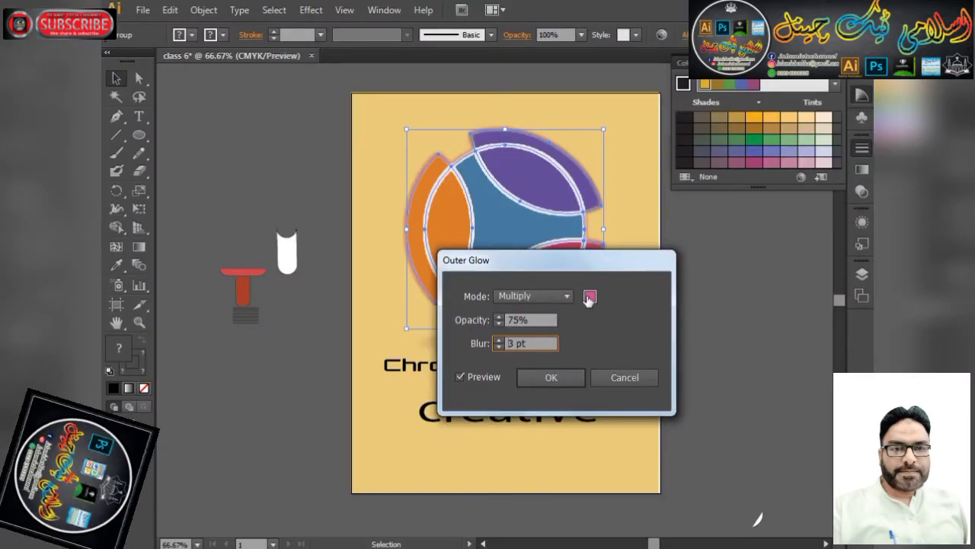
Change the Outer Glow colour to orange F47F0B, apply the effect to the petal logo and deselect it.
left_click(590, 297)
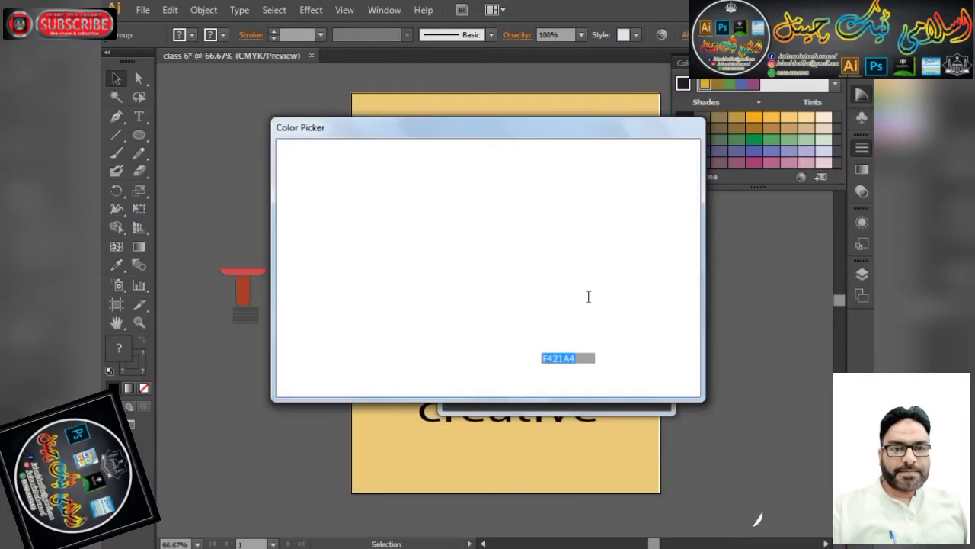
left_click_drag(455, 194, 473, 177)
left_click_drag(503, 208, 503, 247)
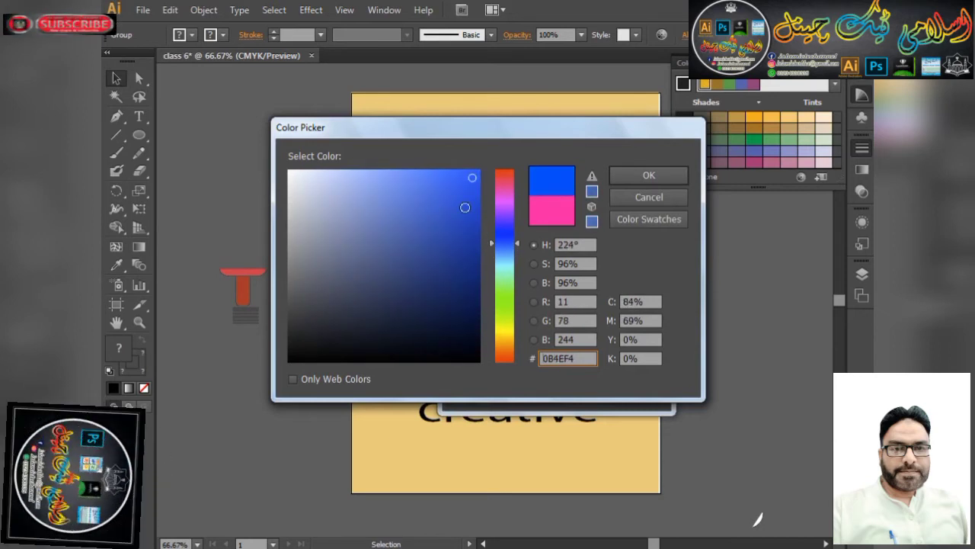
left_click_drag(466, 185, 473, 177)
mouse_move(494, 243)
left_mouse_down()
mouse_move(496, 266)
mouse_move(503, 247)
mouse_move(513, 346)
left_mouse_up()
left_click_drag(473, 181, 472, 177)
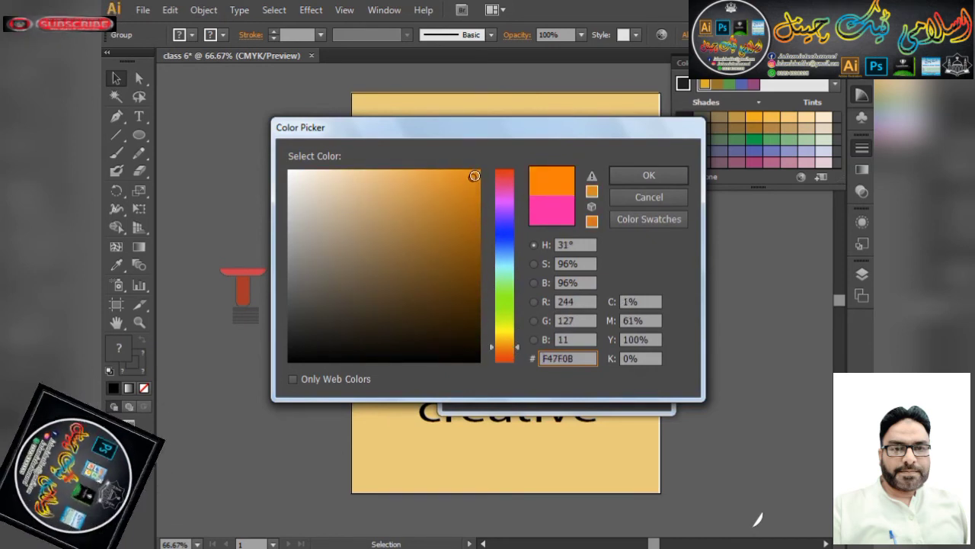
left_click(649, 174)
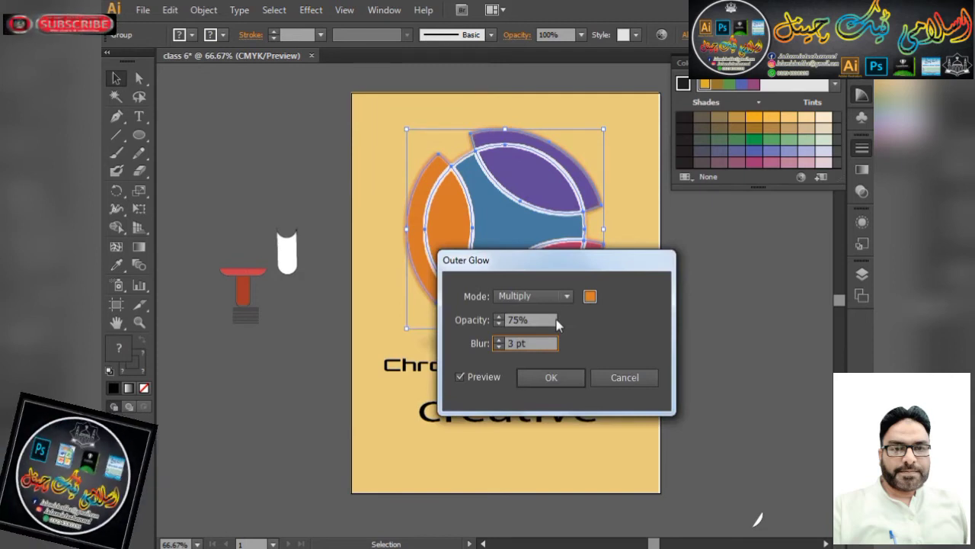
left_click(551, 377)
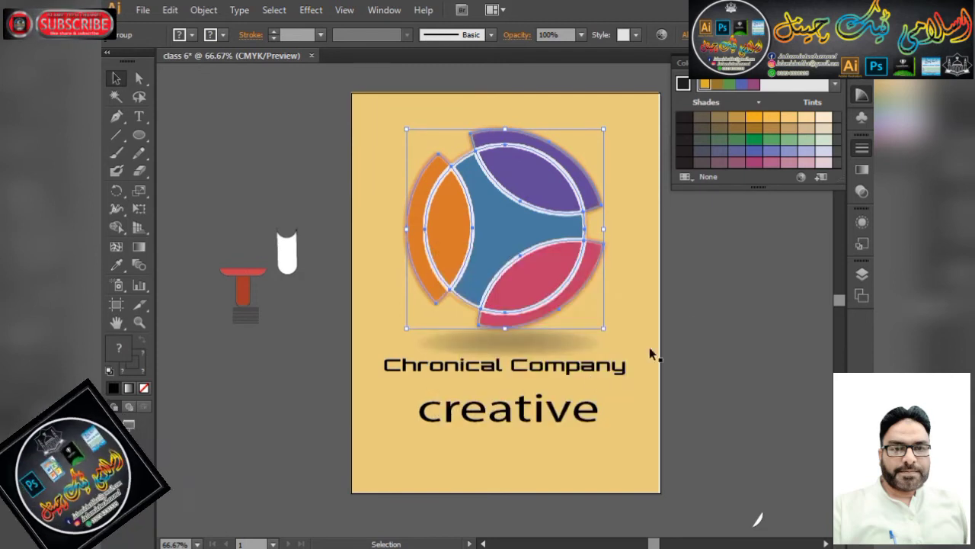
left_click(714, 299)
Enlarge the "Chronical Company" title to nearly the full artboard width and move the "creative" line slightly up towards it.
scroll(551, 243, "up", 2)
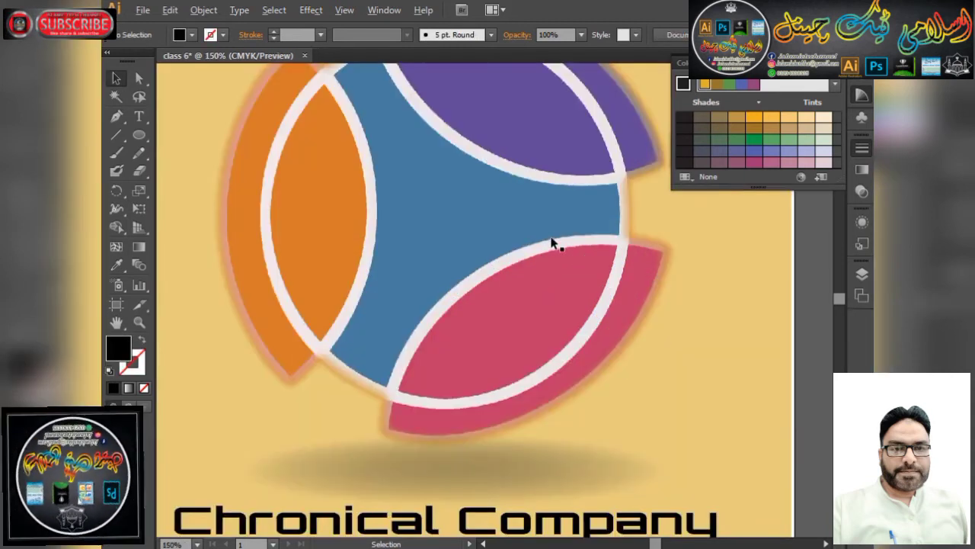
scroll(551, 243, "up", 1)
scroll(560, 238, "down", 2)
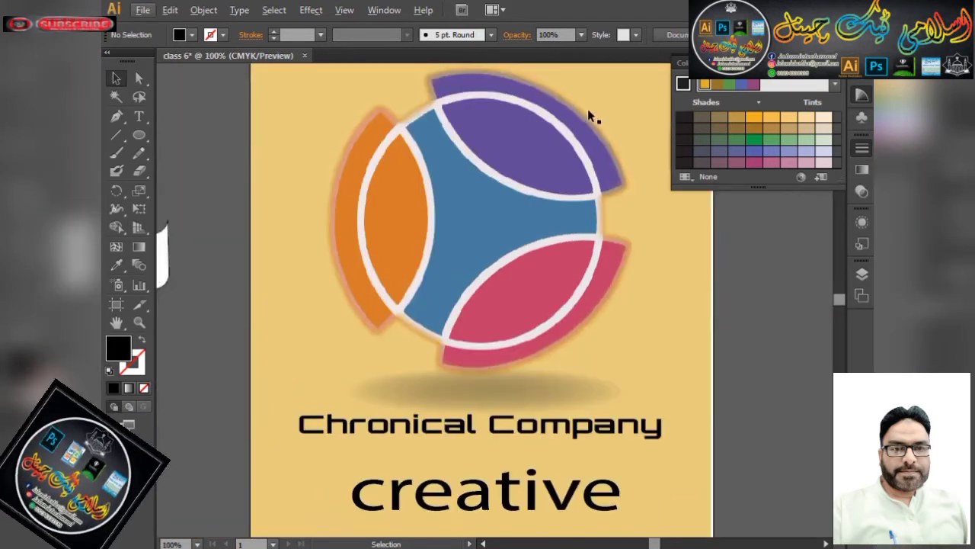
scroll(513, 435, "down", 1)
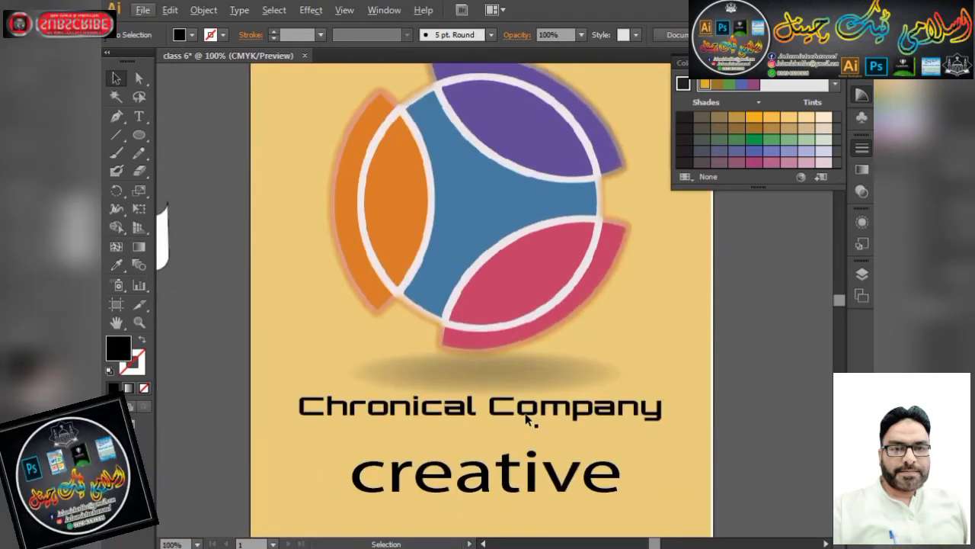
left_click(526, 419)
left_click_drag(479, 388, 481, 382)
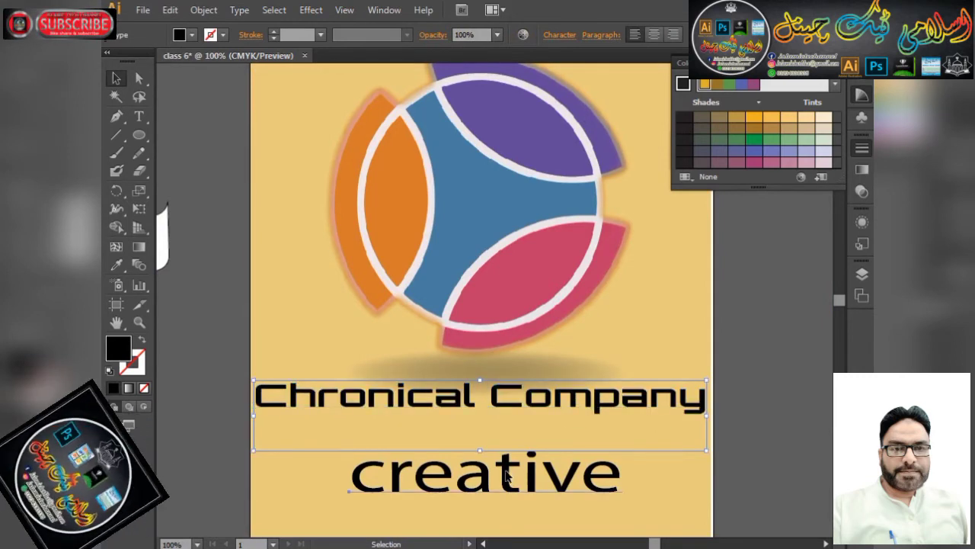
left_click_drag(506, 477, 501, 468)
Replace the "creative" text with "islamic tech channel".
key("t")
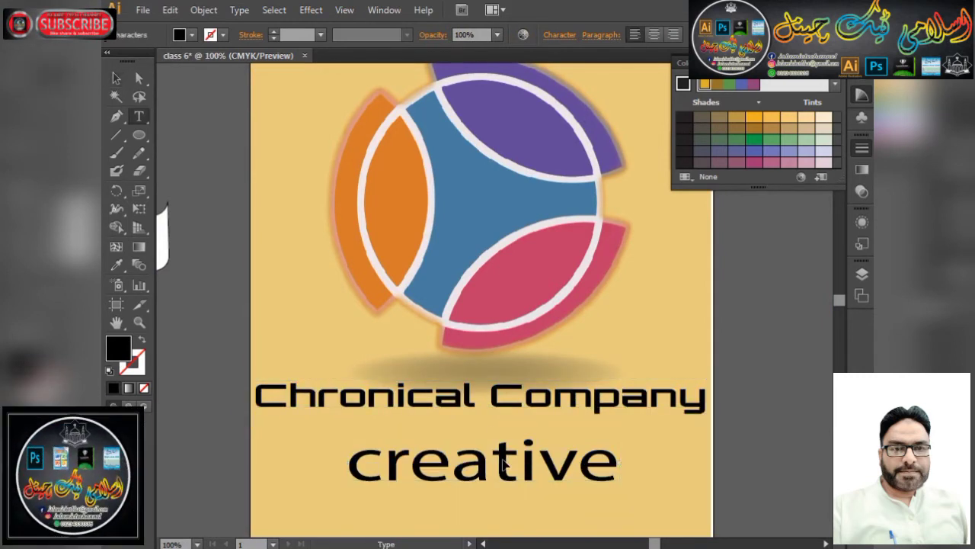
double_click(499, 455)
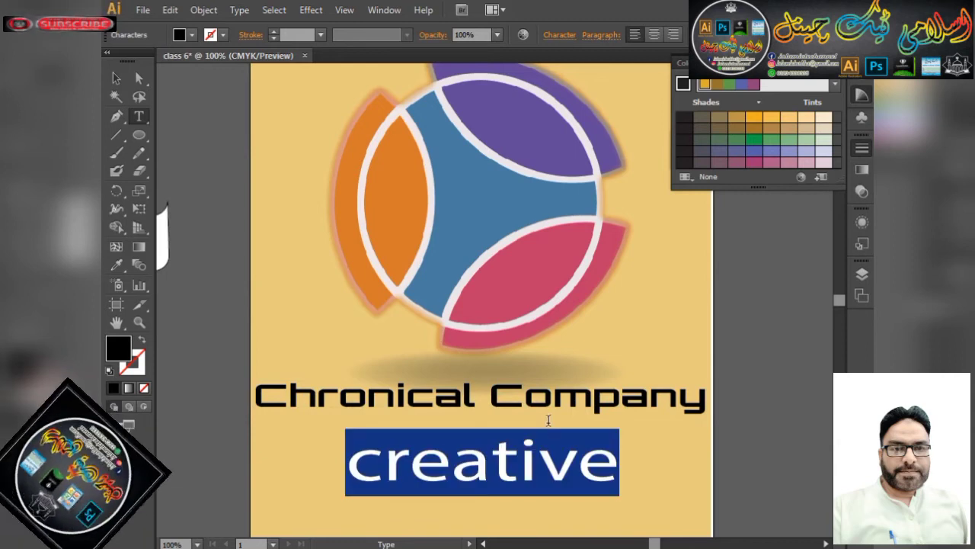
type("islamic tech ch")
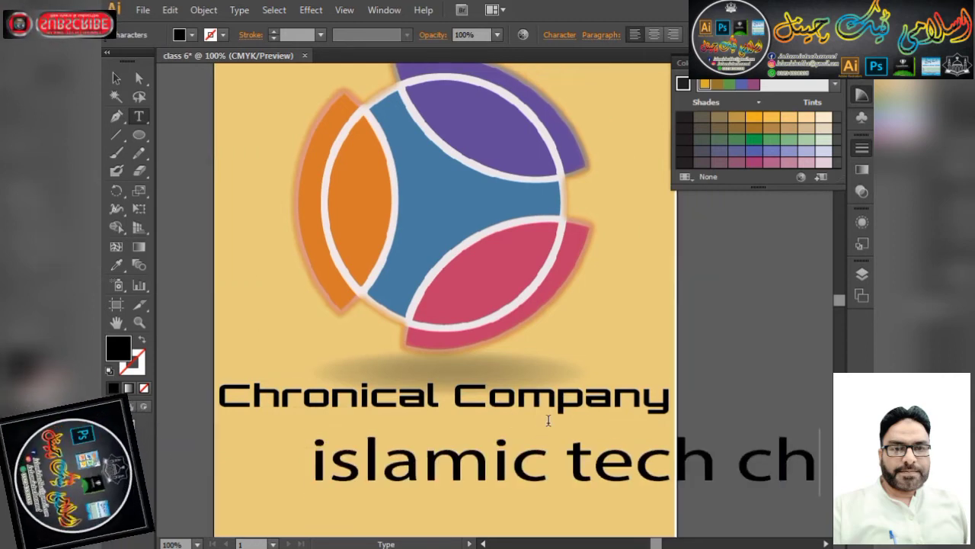
type("annel")
Shrink the "islamic tech channel" line to fit within the artboard and place a duplicate directly beneath it.
key("ctrl+minus")
key("ctrl+minus")
key("ctrl+minus")
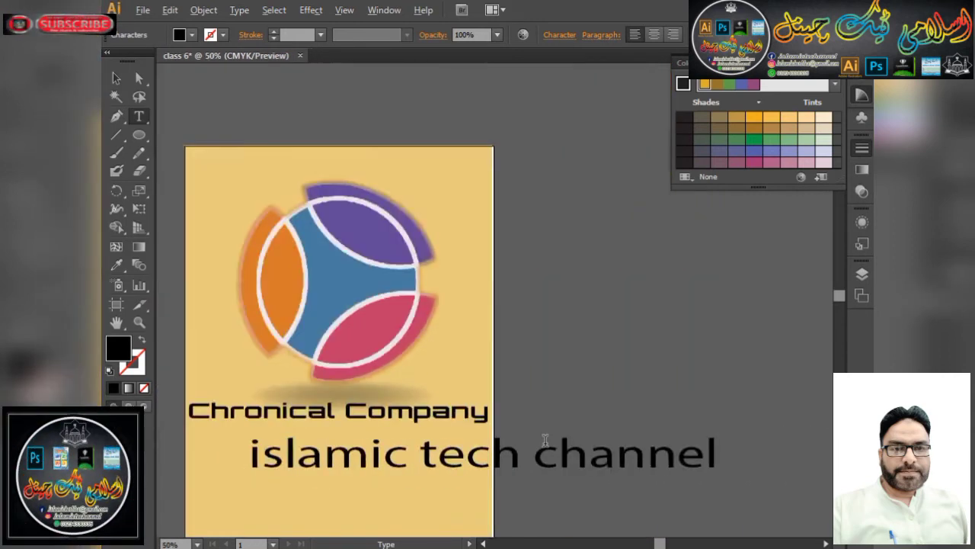
left_click(116, 79)
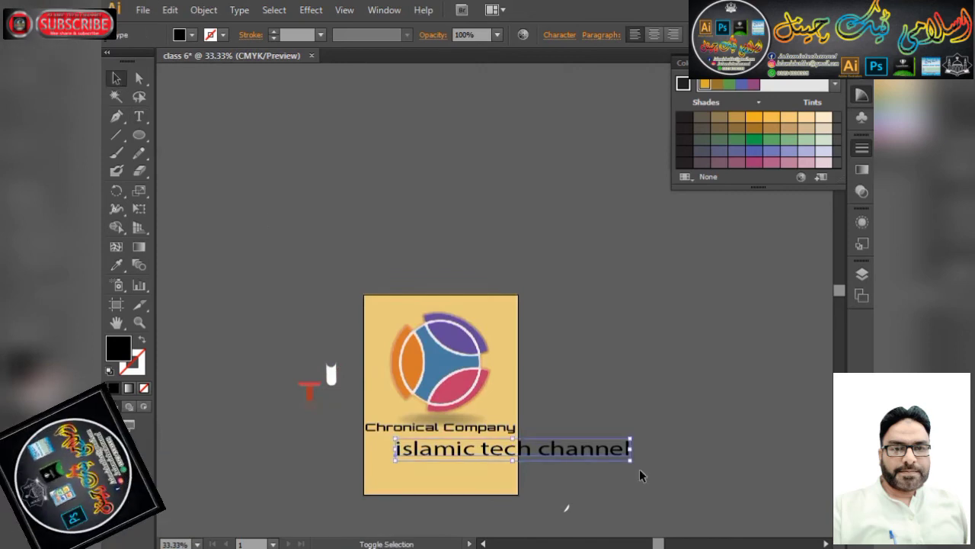
left_click_drag(633, 459, 472, 463)
Replace the text of the lower duplicate line with "own creativity logo".
key("t")
triple_click(470, 460)
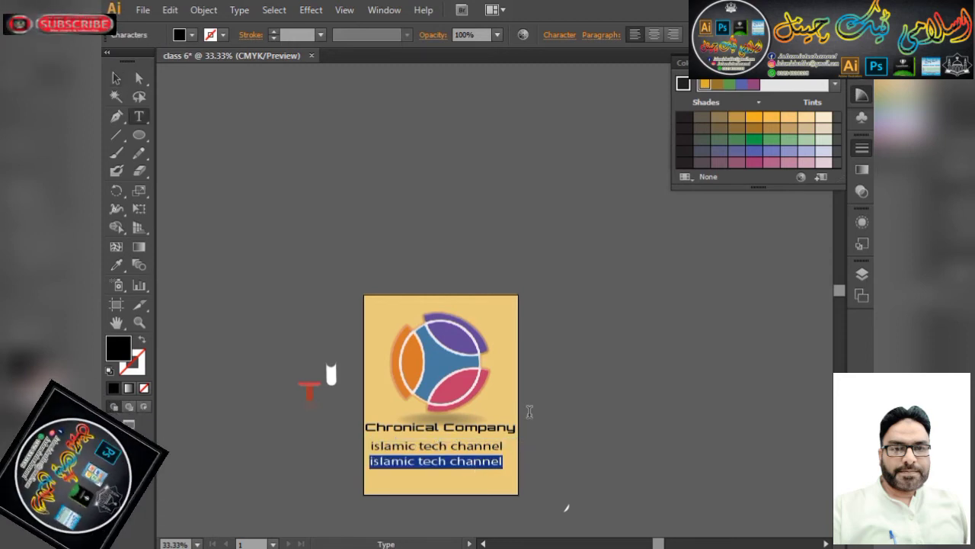
type("own creativit")
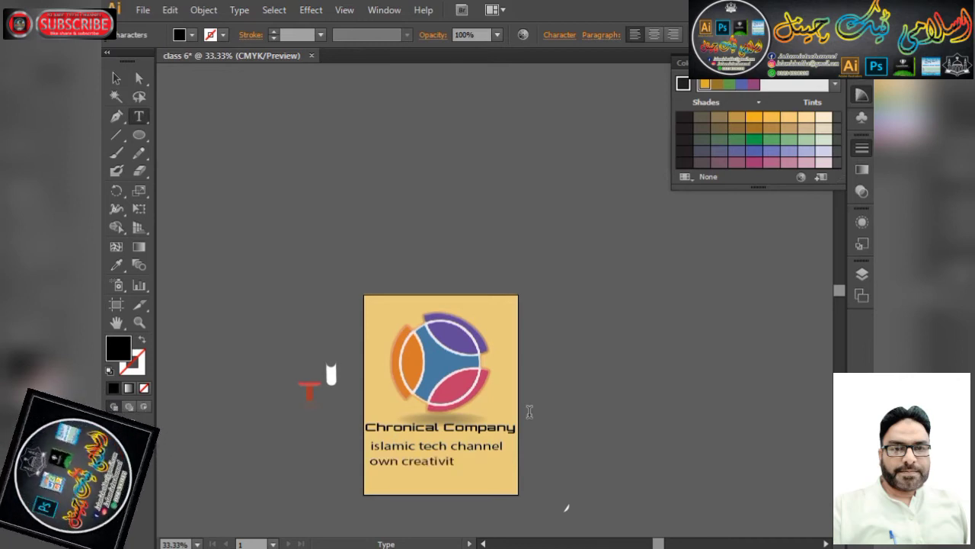
type("y logo")
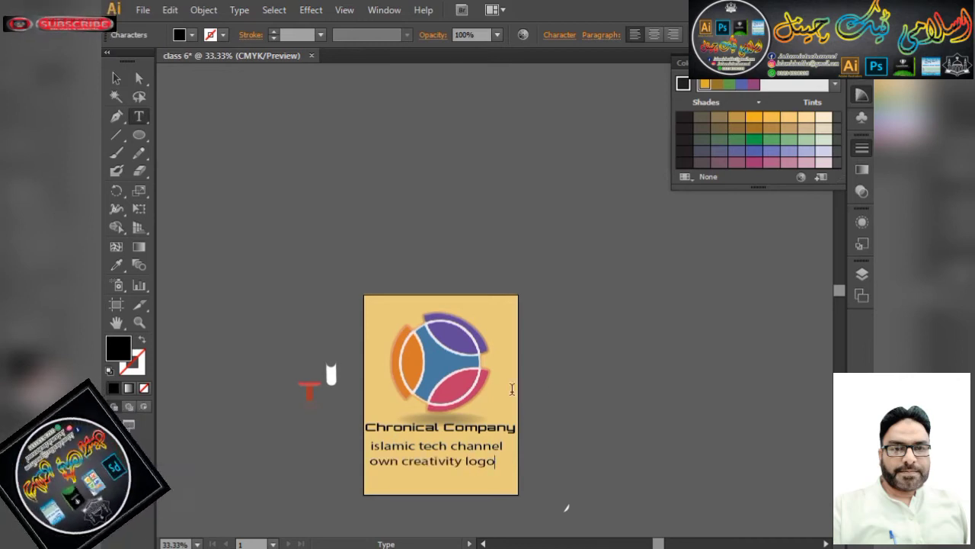
Reposition the "own creativity logo" and "islamic tech channel" lines so they sit roughly centred and evenly spaced under the title.
left_click(125, 82)
left_click(435, 257)
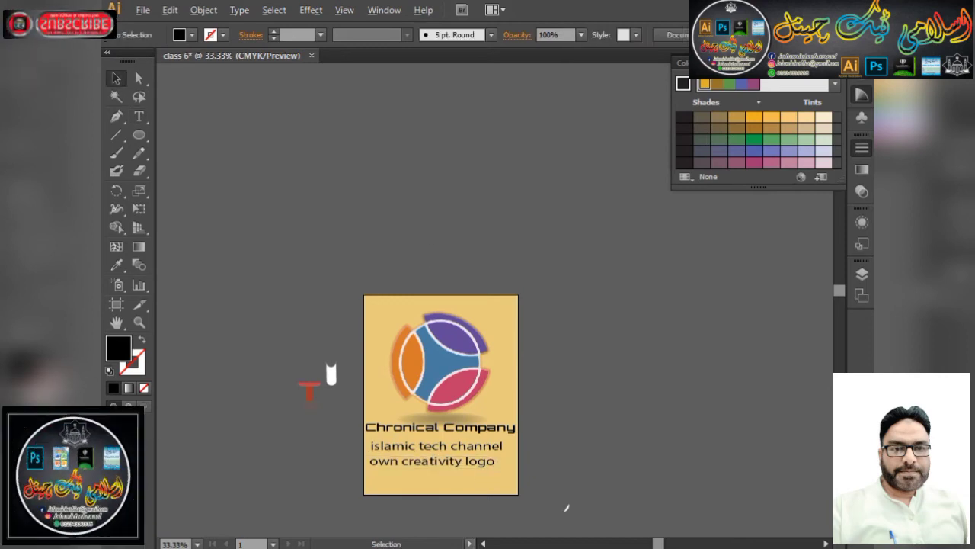
scroll(447, 464, "up", 2)
left_click_drag(452, 413, 467, 413)
left_click_drag(426, 380, 429, 377)
scroll(368, 338, "down", 1)
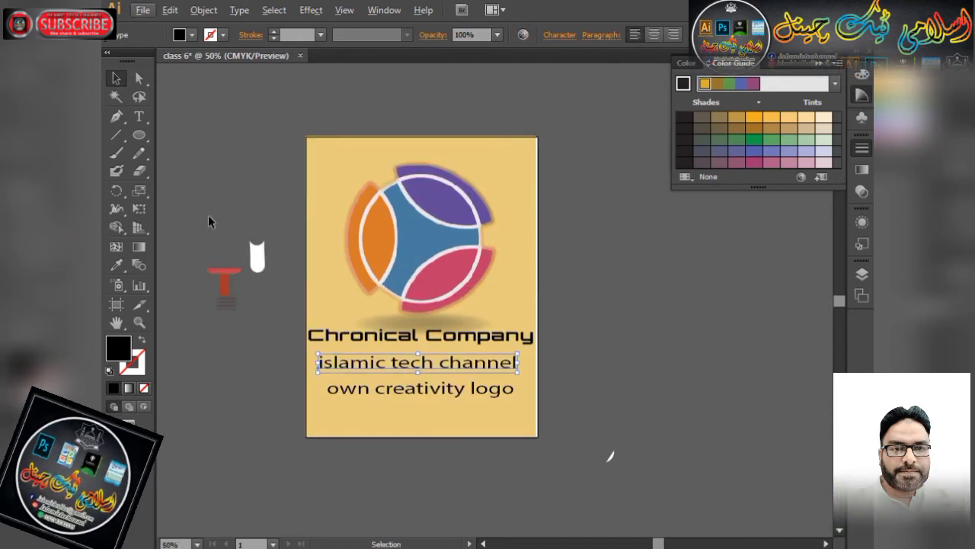
Select the leftover red T-shaped artwork beside the artboard.
left_click_drag(233, 299, 245, 309)
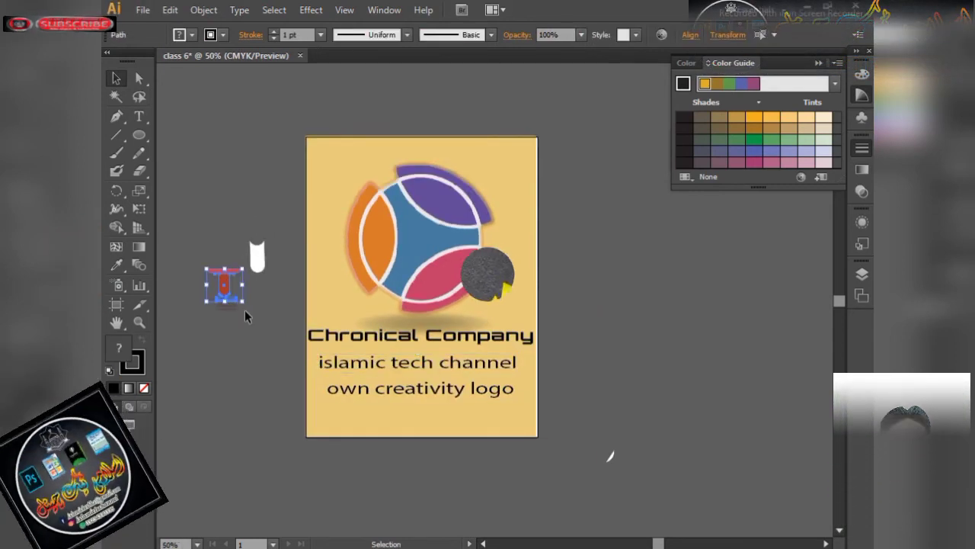
left_click(245, 311)
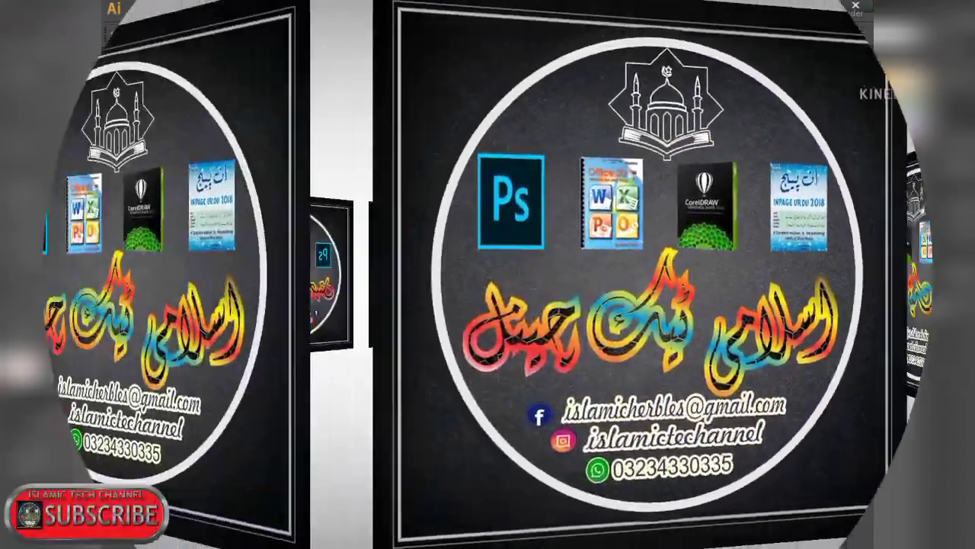